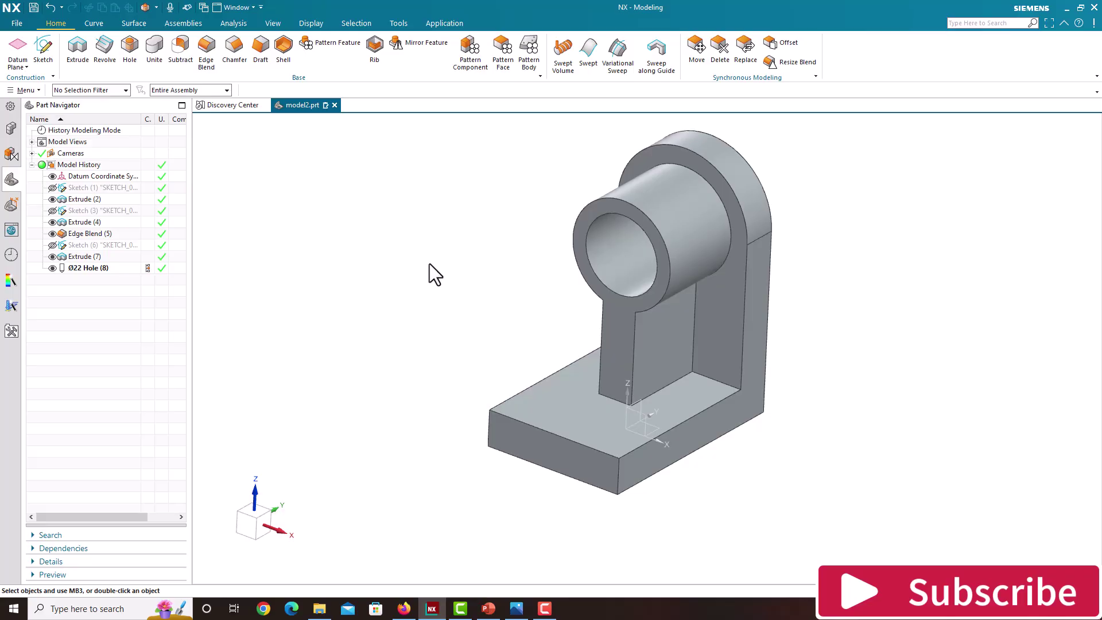
# - Examine the finished bracket model from several angles and compare it with the dimensioned isometric drawing in the PowerPoint presentation
pyautogui.moveTo(429, 264); pyautogui.dragTo(838, 354, button='middle')
pyautogui.moveTo(804, 307); pyautogui.dragTo(799, 369, button='middle')
pyautogui.click(489, 609)
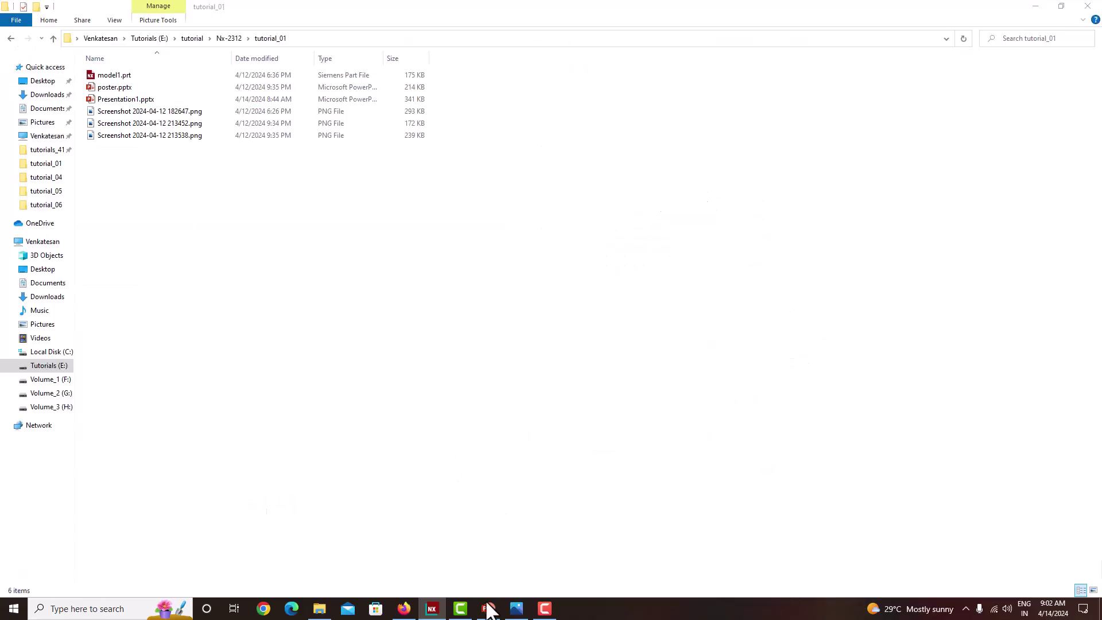
pyautogui.click(488, 608)
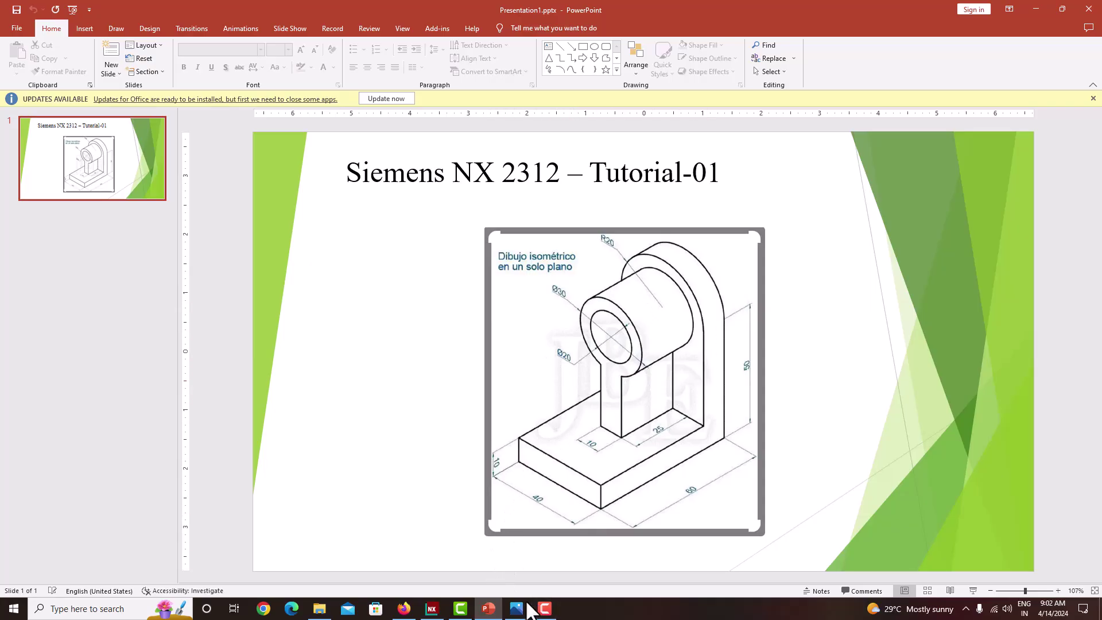
pyautogui.click(432, 608)
pyautogui.moveTo(698, 374); pyautogui.dragTo(656, 409, button='middle')
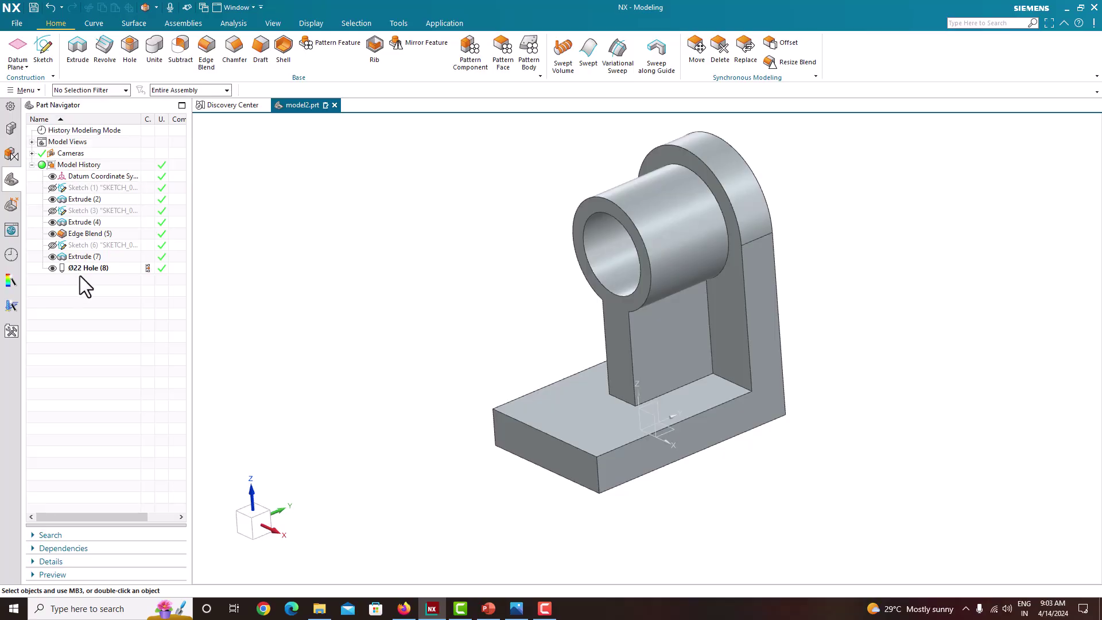
pyautogui.moveTo(522, 337); pyautogui.dragTo(513, 328, button='middle')
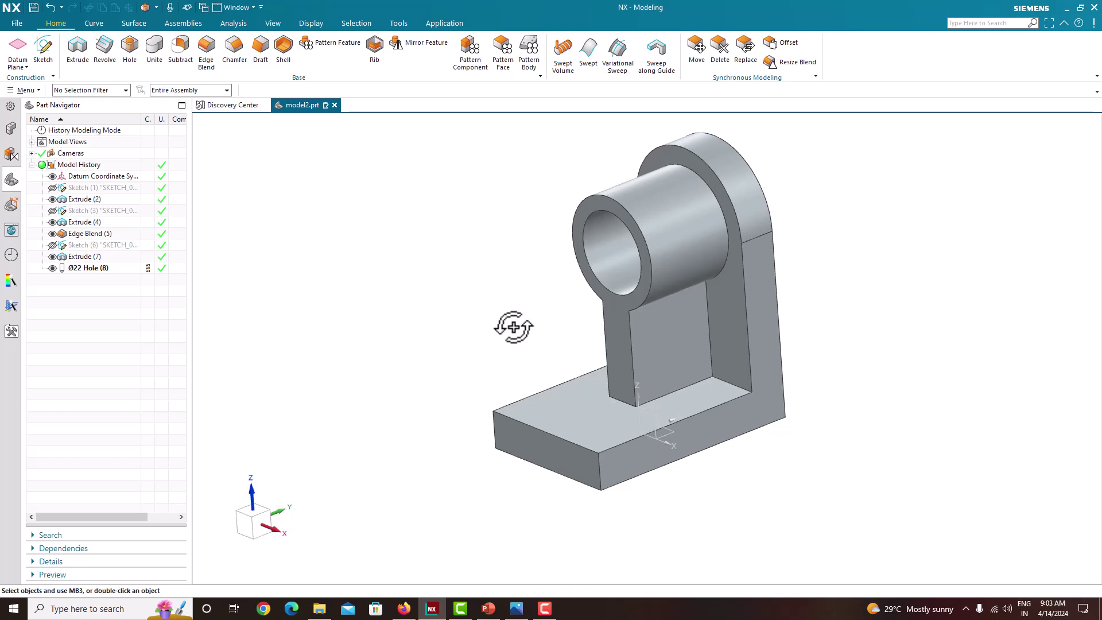
# - Start a new part file and select the Model template
pyautogui.click(17, 23)
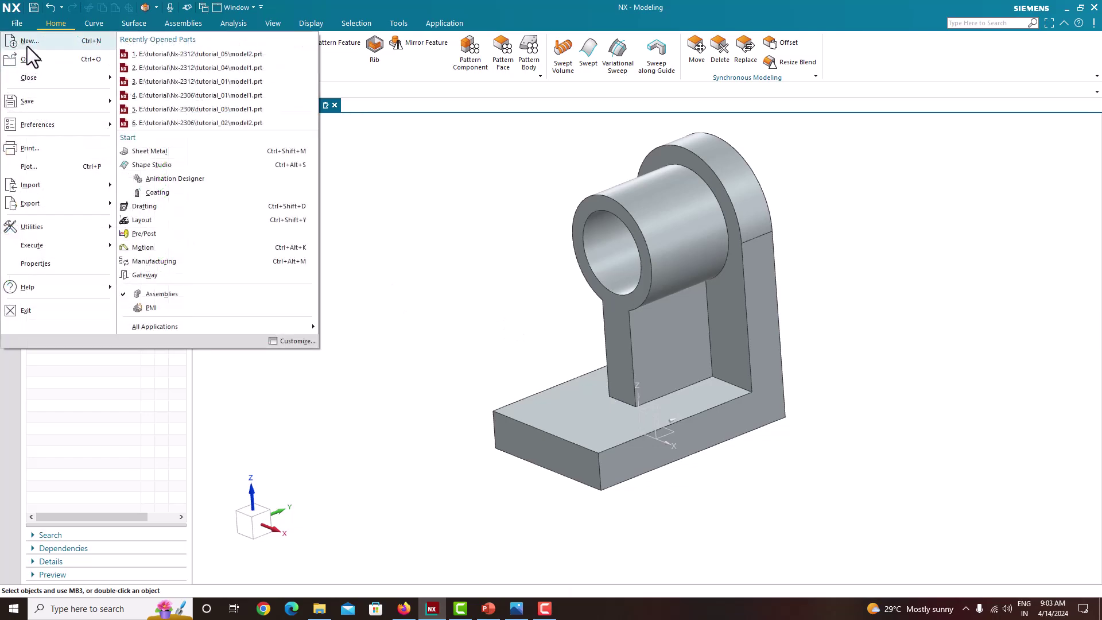
pyautogui.click(27, 46)
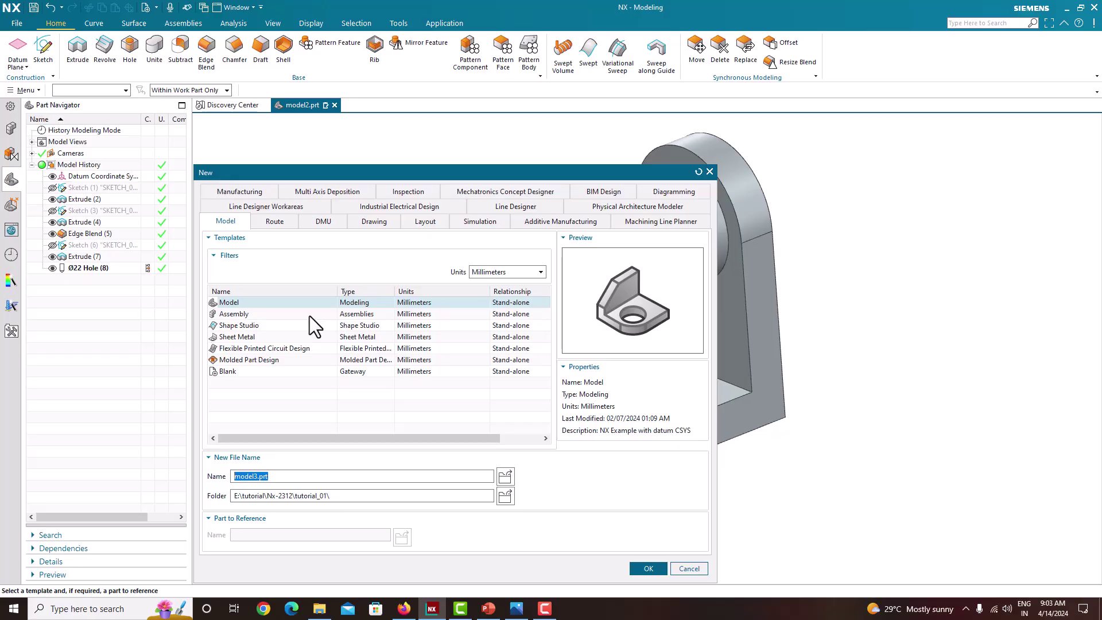
pyautogui.click(231, 305)
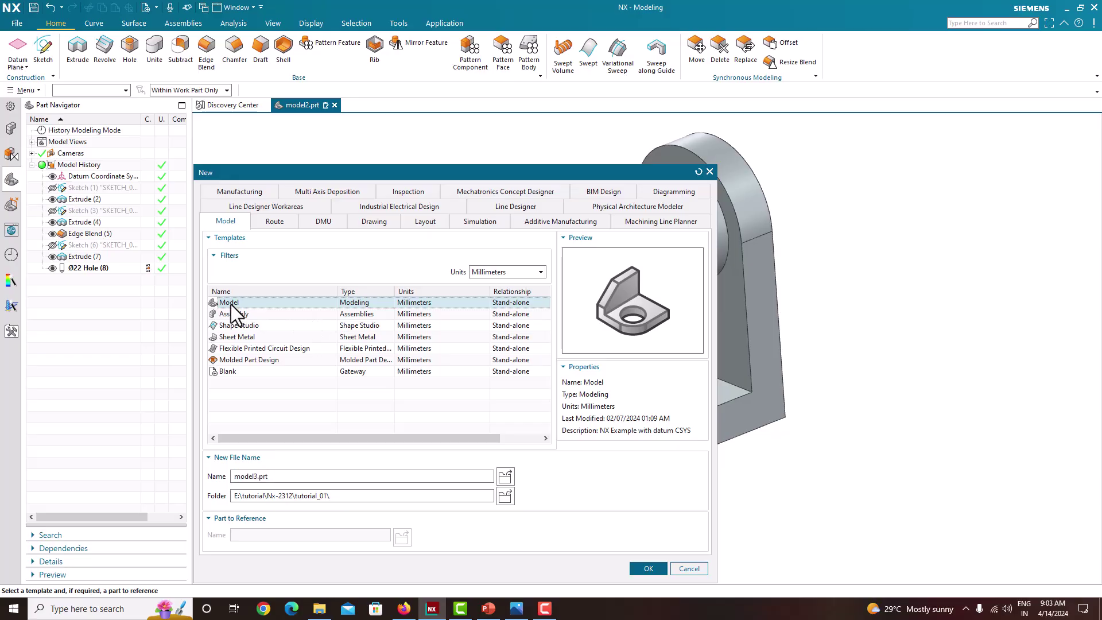
# - Browse the templates for all units and restore the Millimeters units filter
pyautogui.click(494, 275)
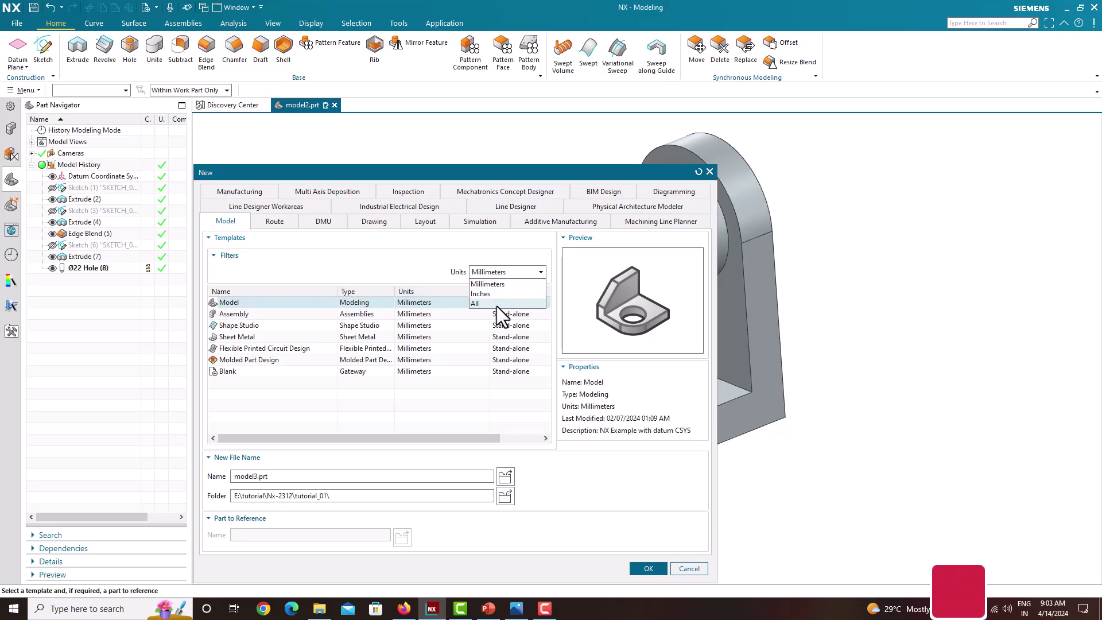
pyautogui.click(492, 304)
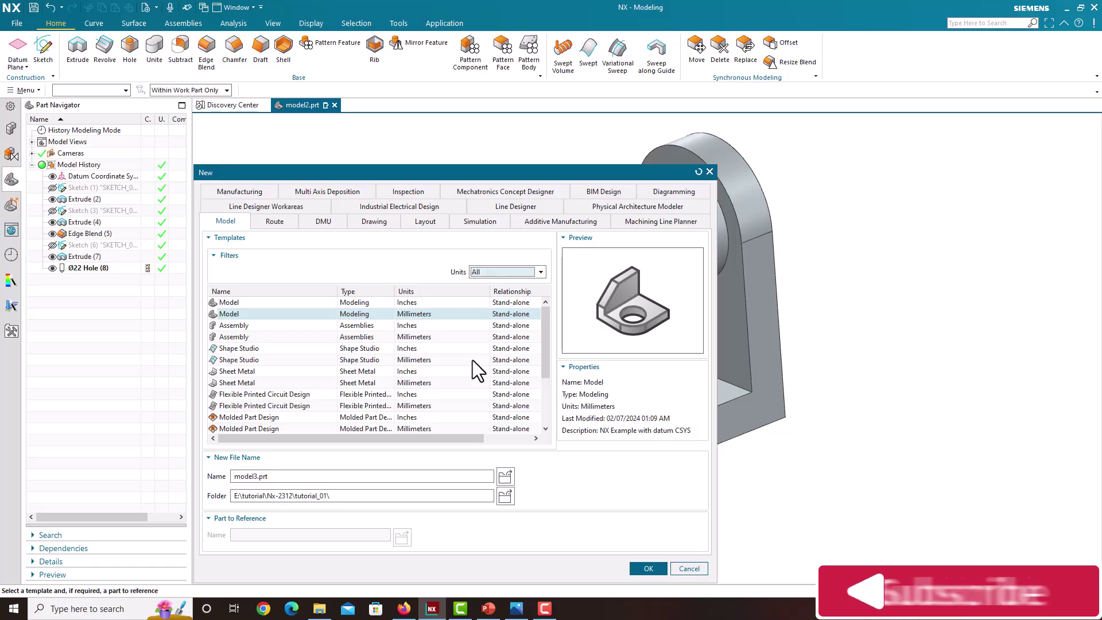
pyautogui.scroll(-3, 473, 360)
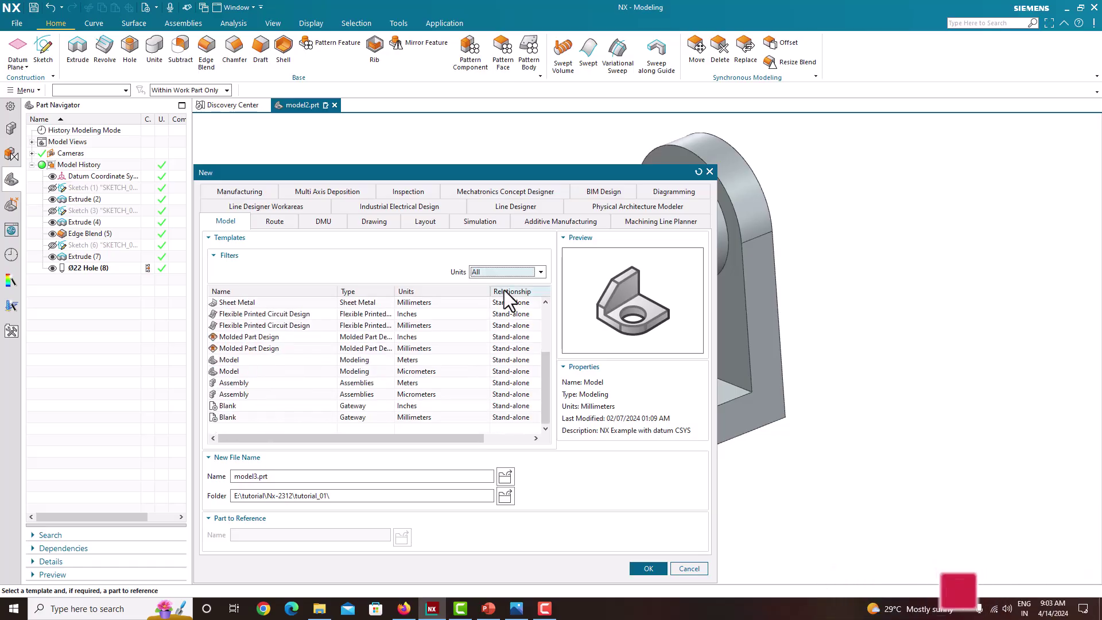
pyautogui.click(486, 274)
pyautogui.click(486, 281)
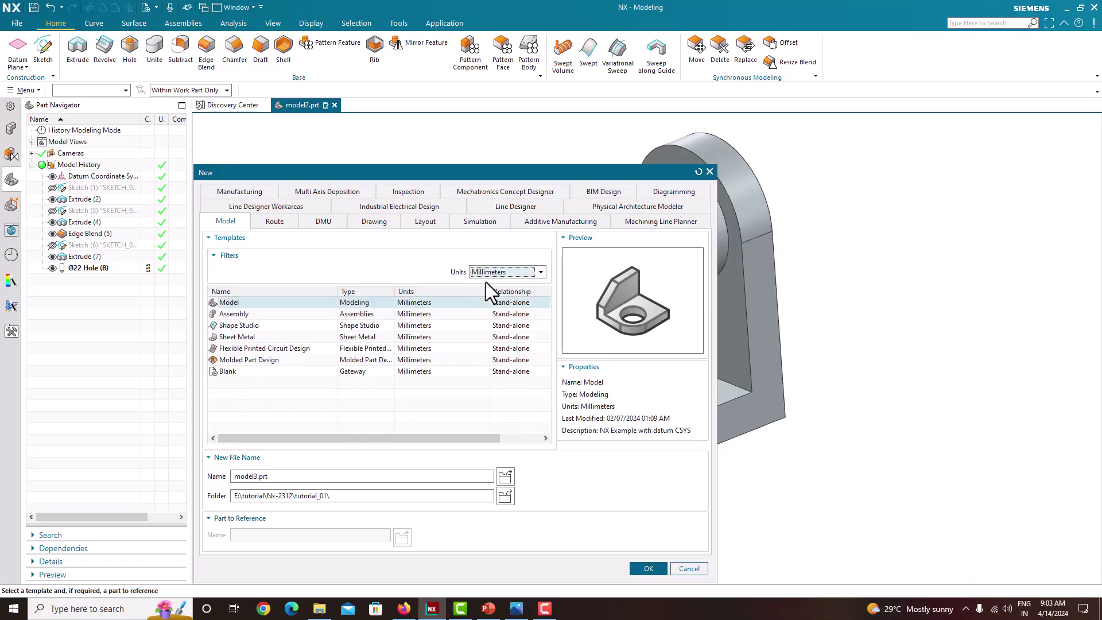
# - Create model3.prt from the millimetre Model template in the folder E:\tutorial\Nx-2312\tutorial_01\
pyautogui.click(261, 302)
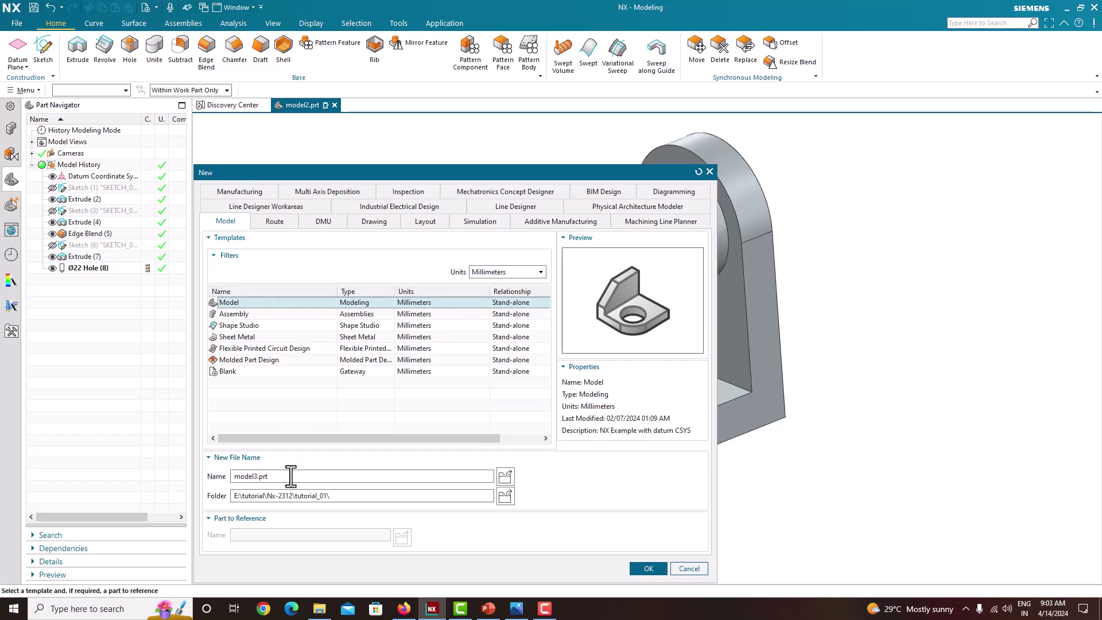
pyautogui.click(352, 496)
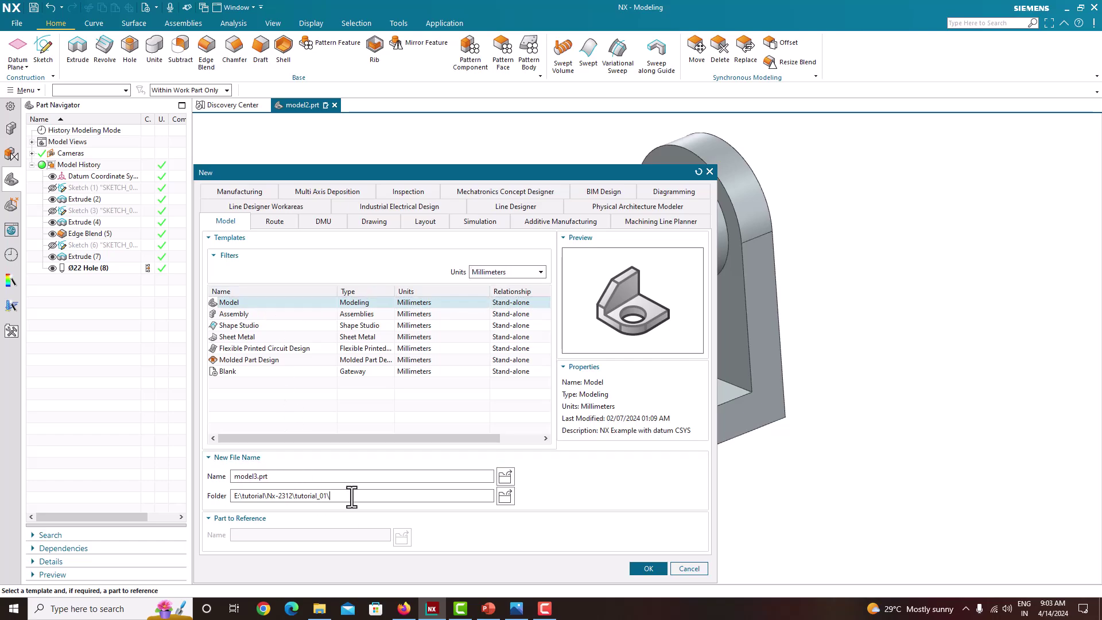
pyautogui.click(656, 567)
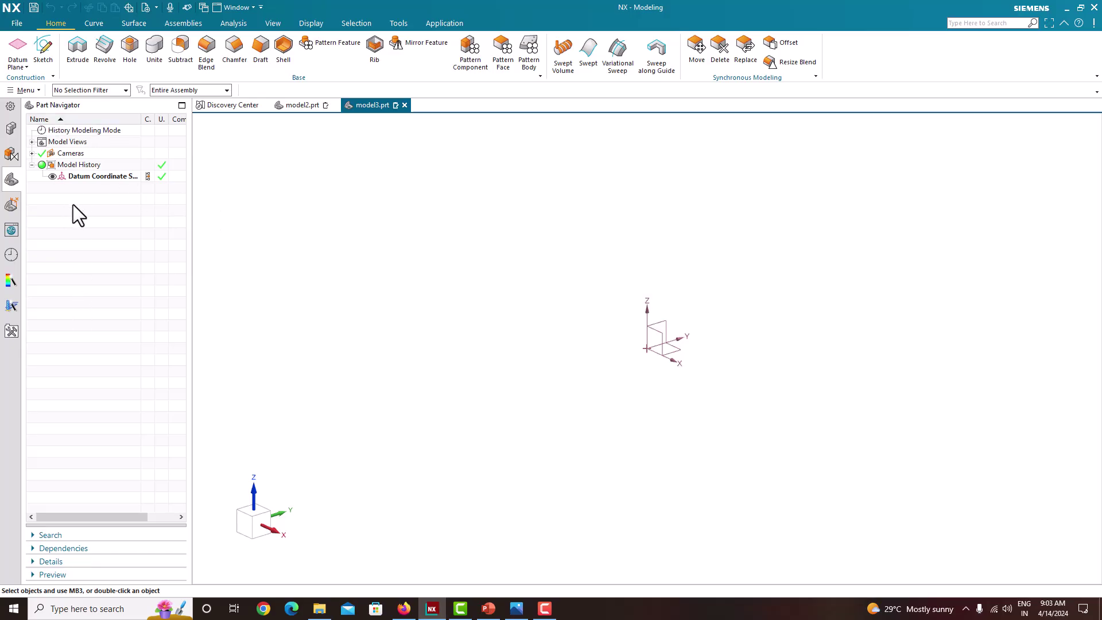
# - Open the reference drawing image and arrange it as a narrow window beside NX, widening NX to fill the remaining screen
pyautogui.click(517, 609)
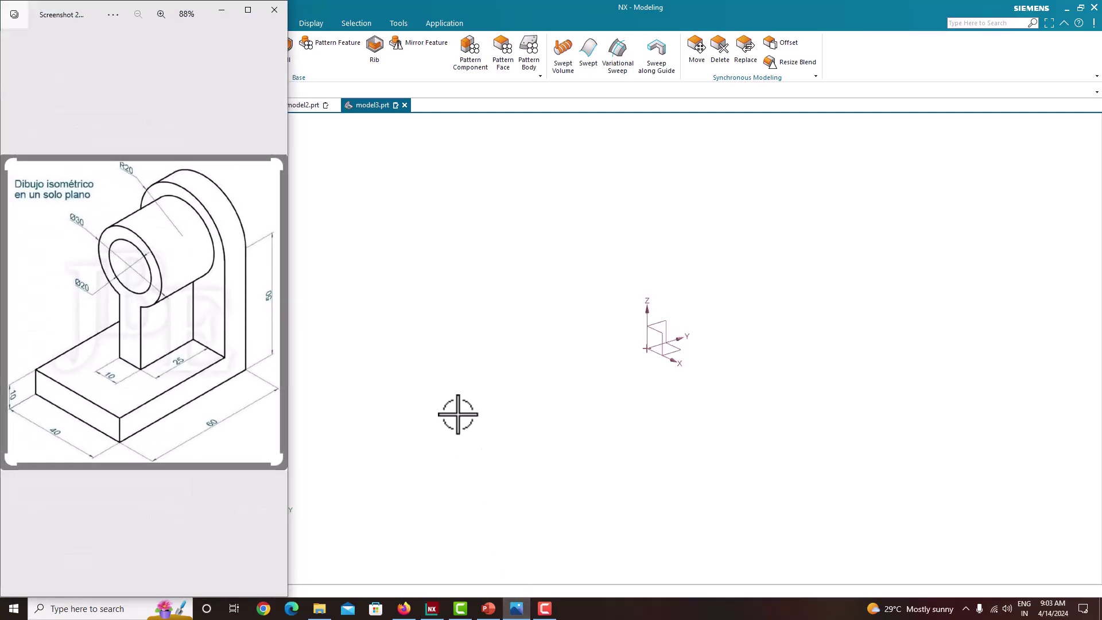
pyautogui.click(457, 414)
pyautogui.press('super+Right')
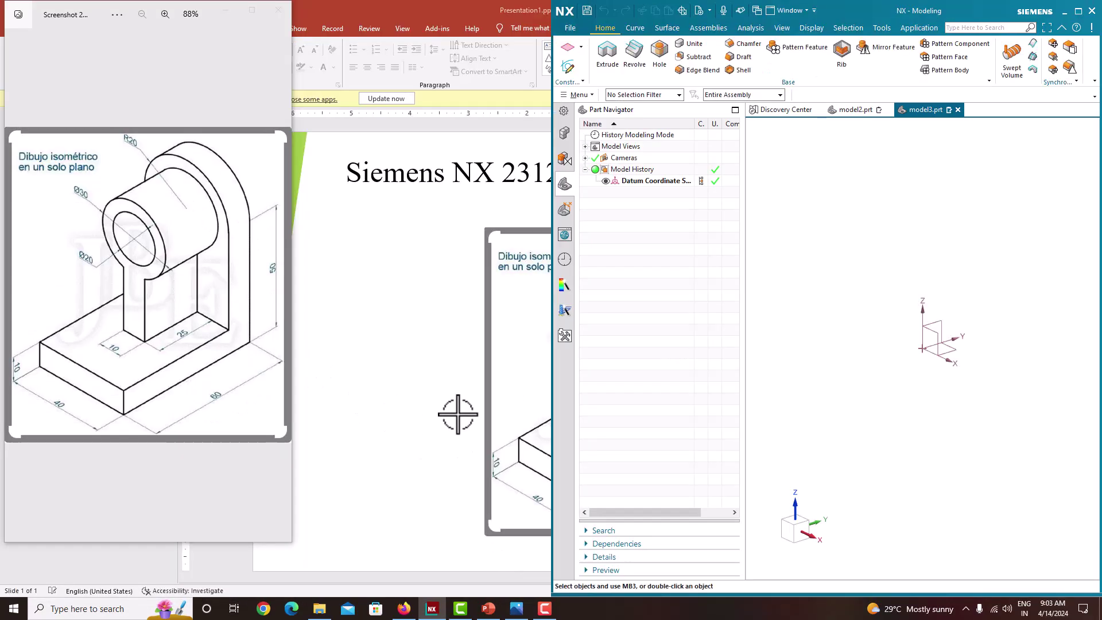
pyautogui.click(172, 146)
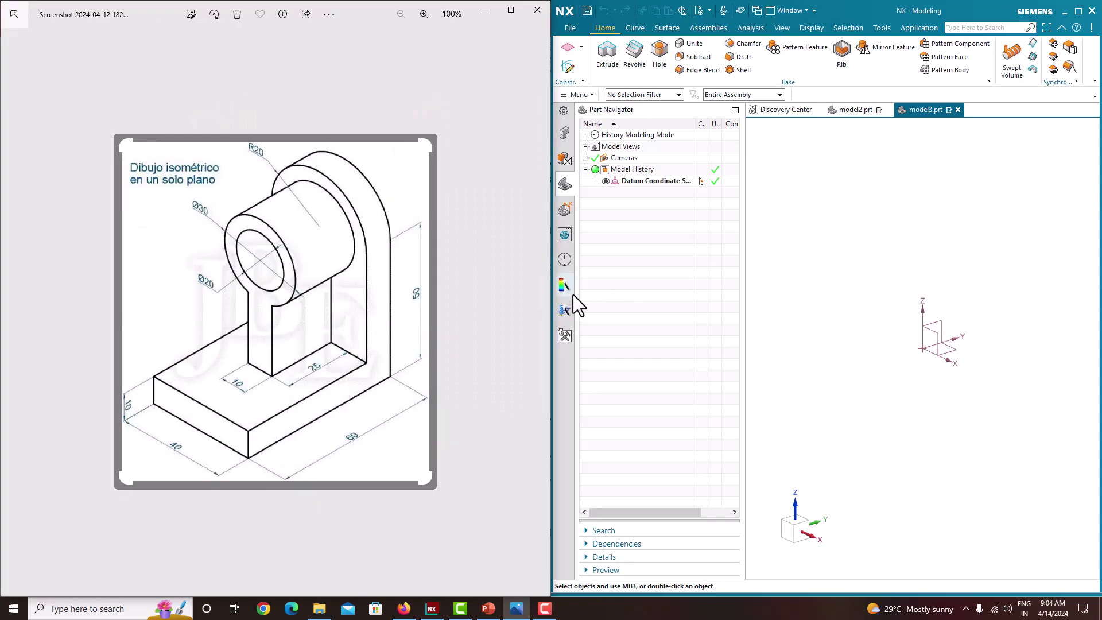
pyautogui.moveTo(549, 291); pyautogui.dragTo(287, 291)
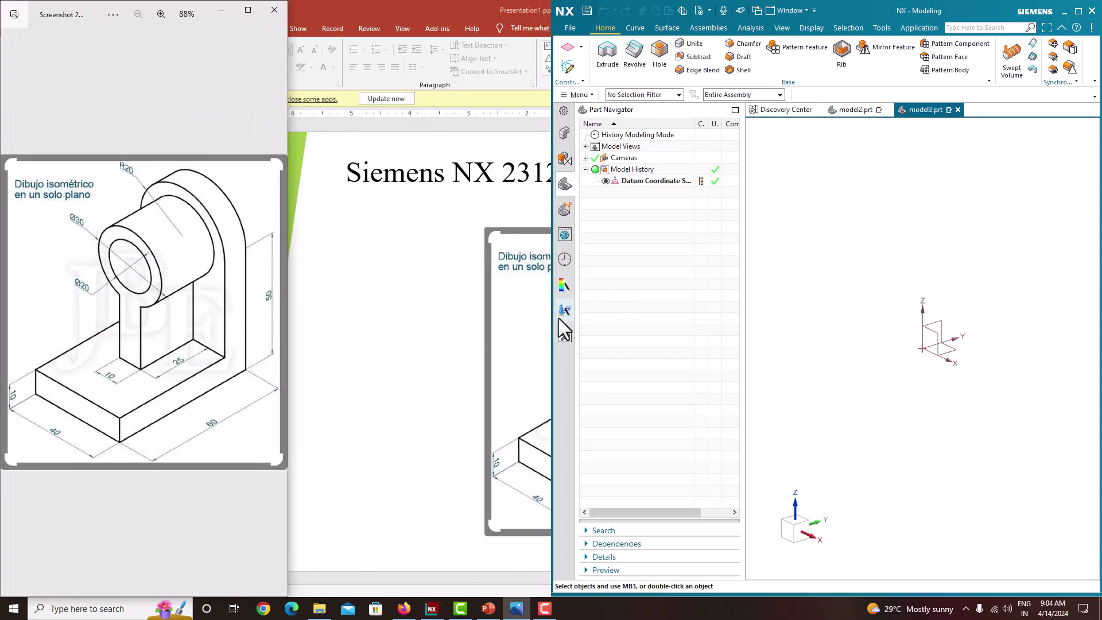
pyautogui.moveTo(553, 317); pyautogui.dragTo(287, 318)
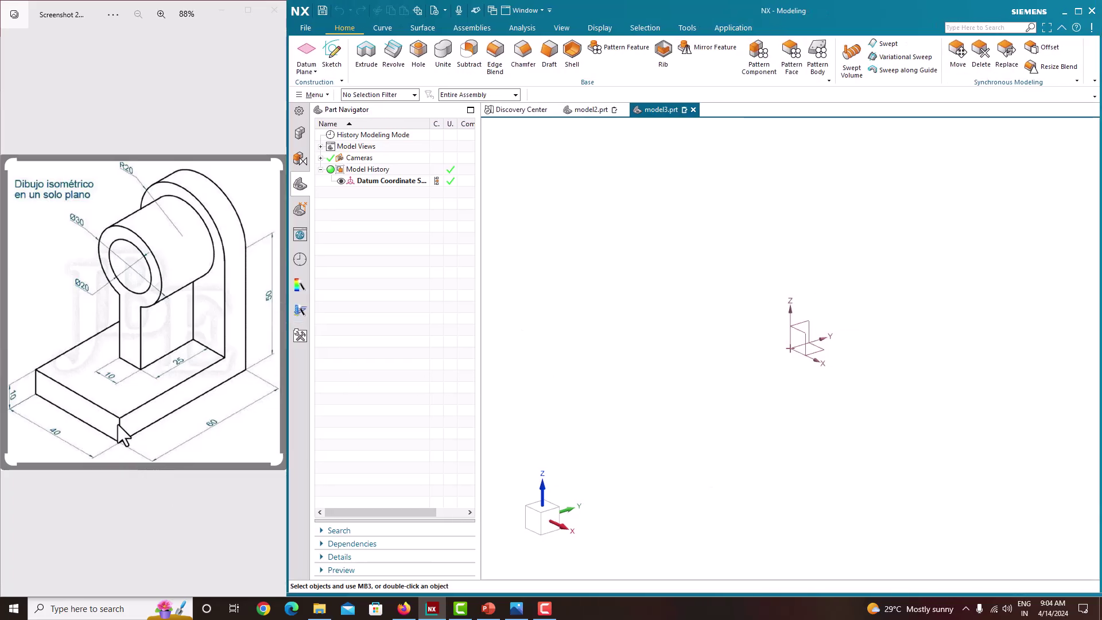
# - Create a new sketch on the Front principal plane
pyautogui.click(332, 57)
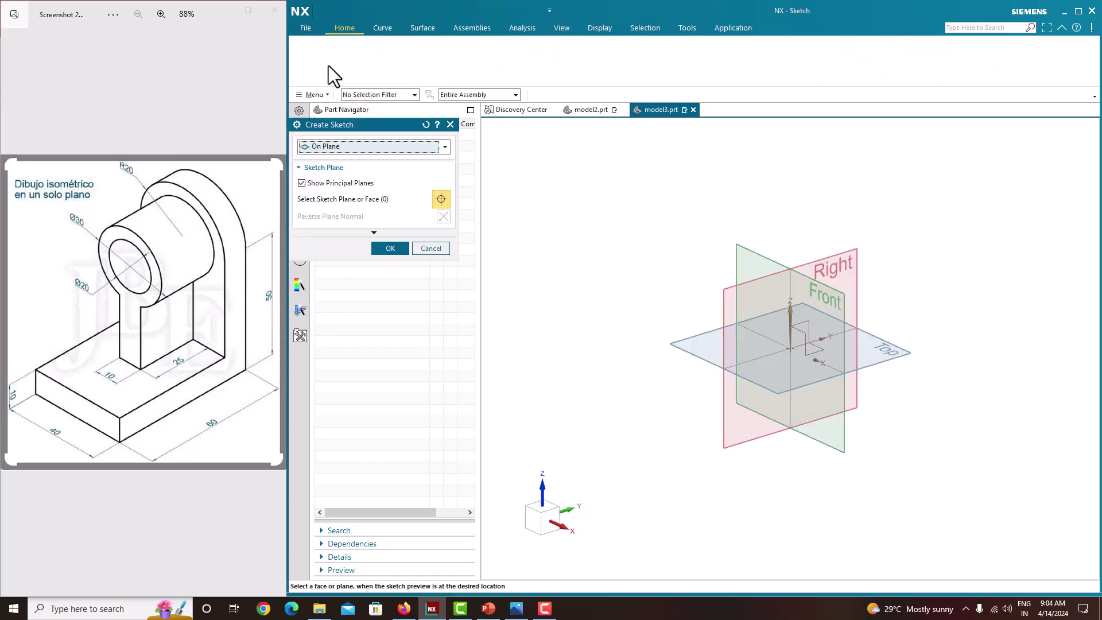
pyautogui.click(836, 306)
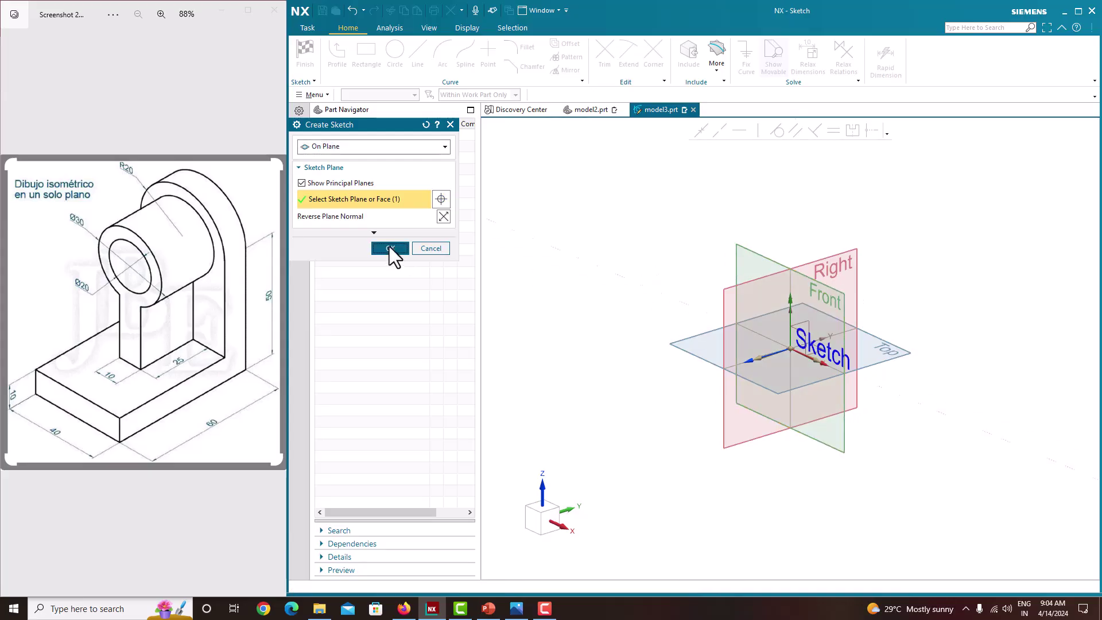
pyautogui.click(390, 248)
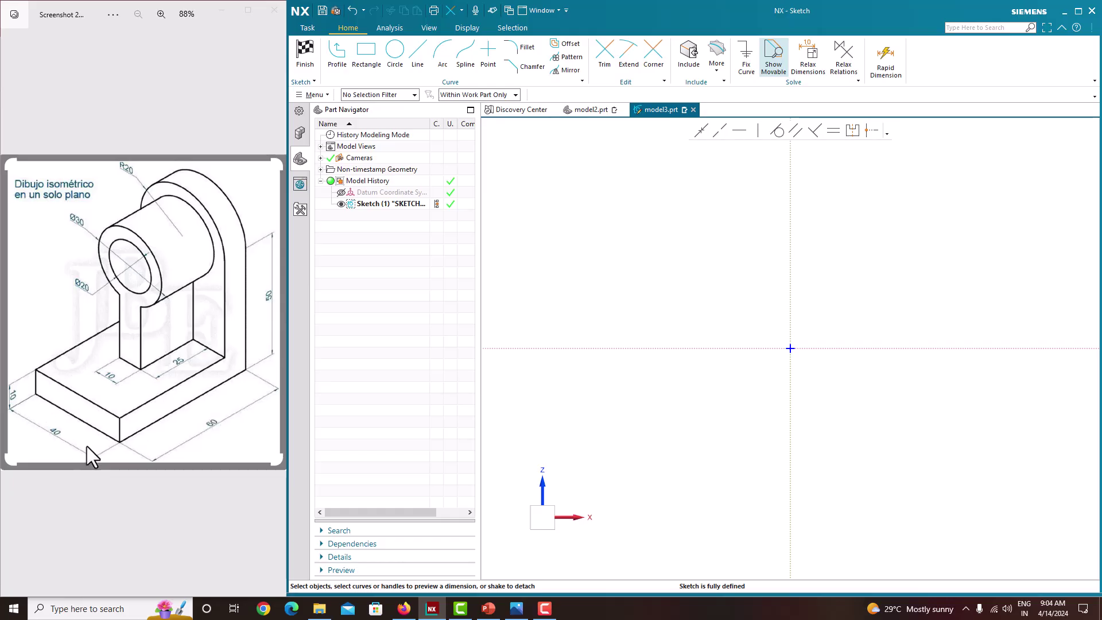
# - Sketch a two-point rectangle about 215 mm wide and 35 mm high, spanning the origin with its lower edge on the horizontal axis
pyautogui.click(366, 62)
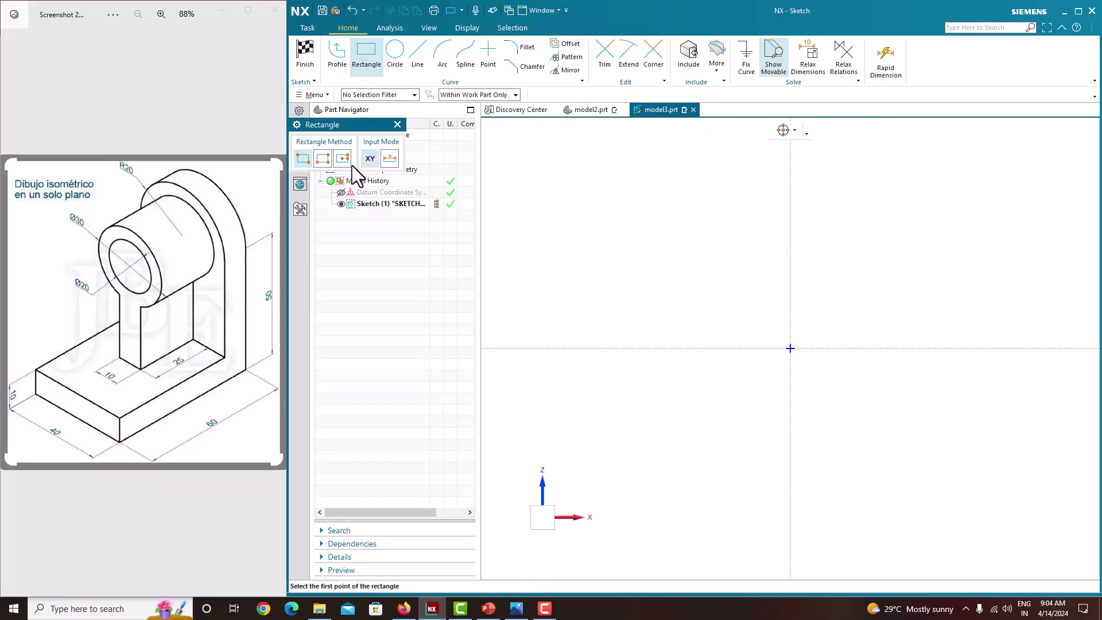
pyautogui.click(692, 317)
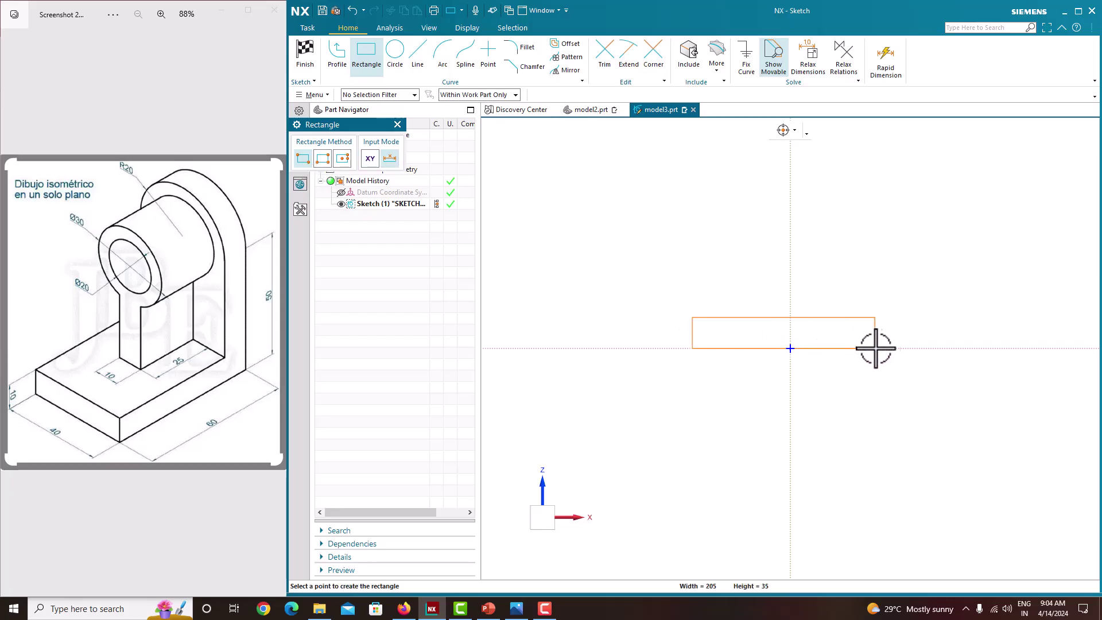
pyautogui.click(884, 348)
pyautogui.press('Escape')
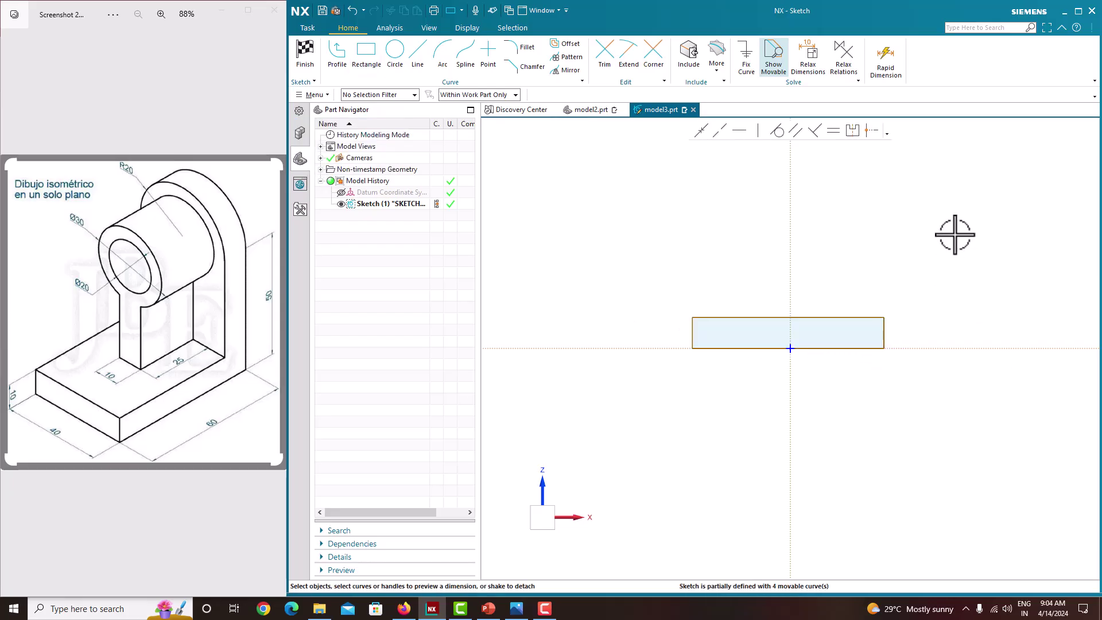
# - Dimension the rectangle's upper edge at 40 mm without scaling the entire sketch
pyautogui.click(839, 319)
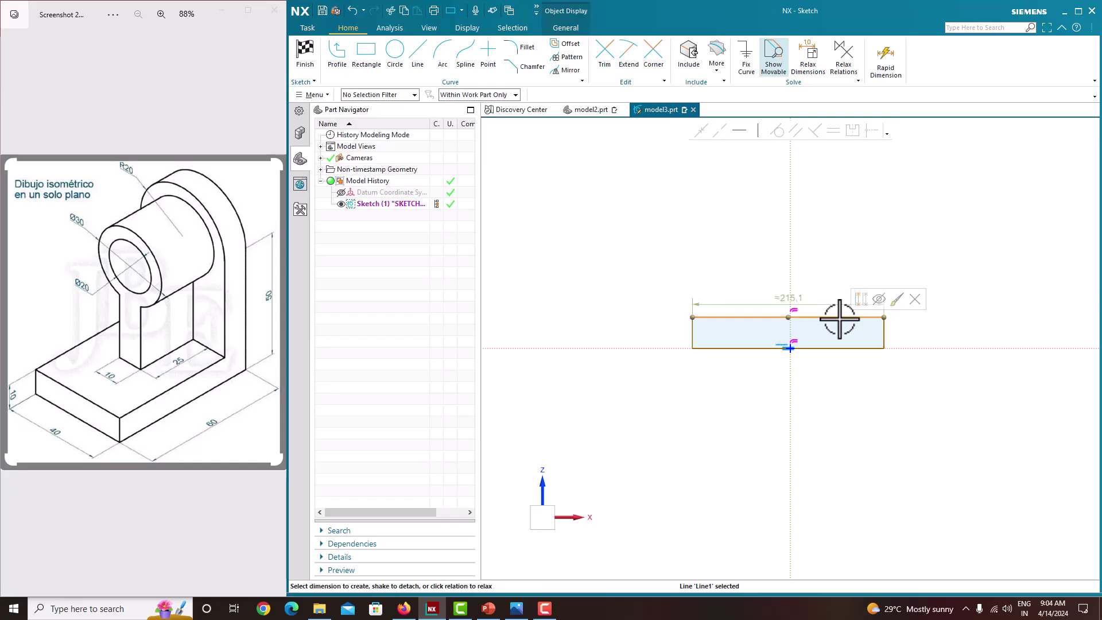
pyautogui.click(794, 296)
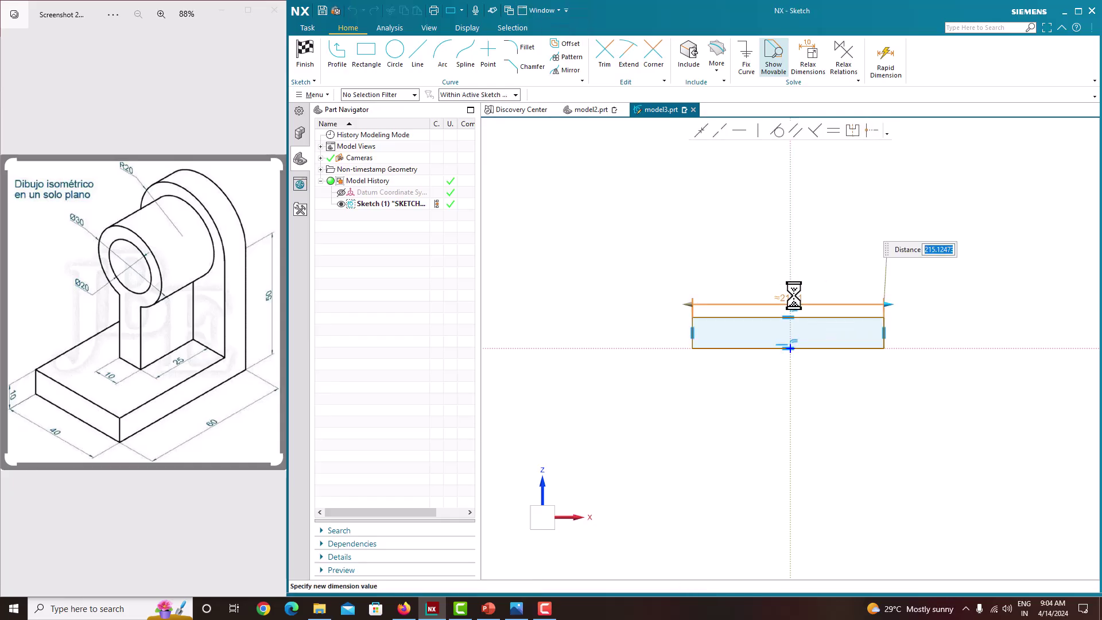
pyautogui.write('40')
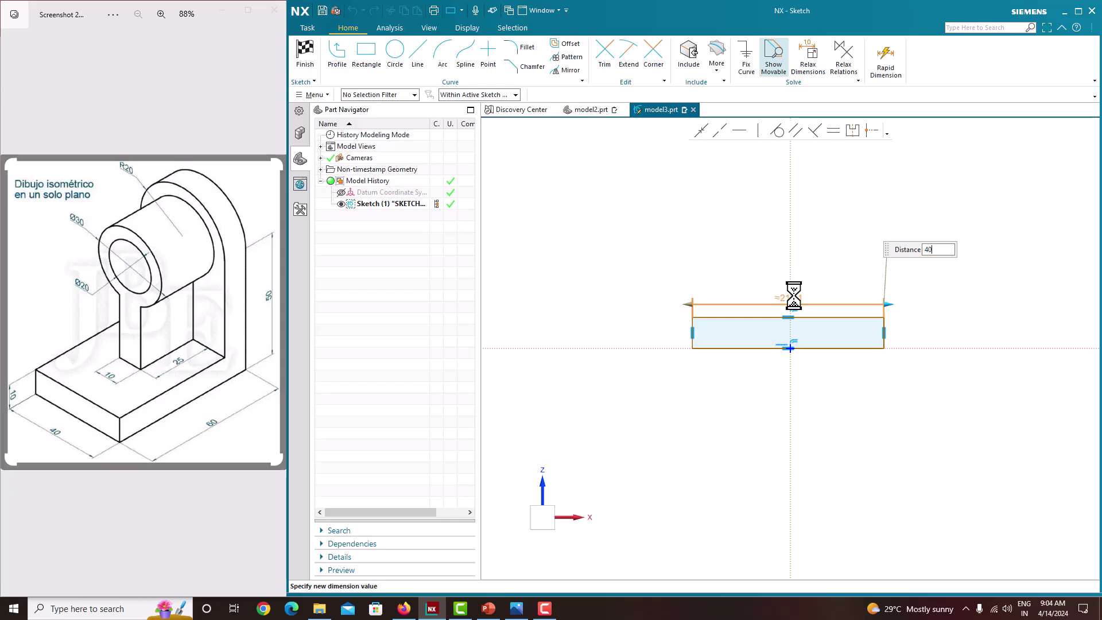
pyautogui.press('Return')
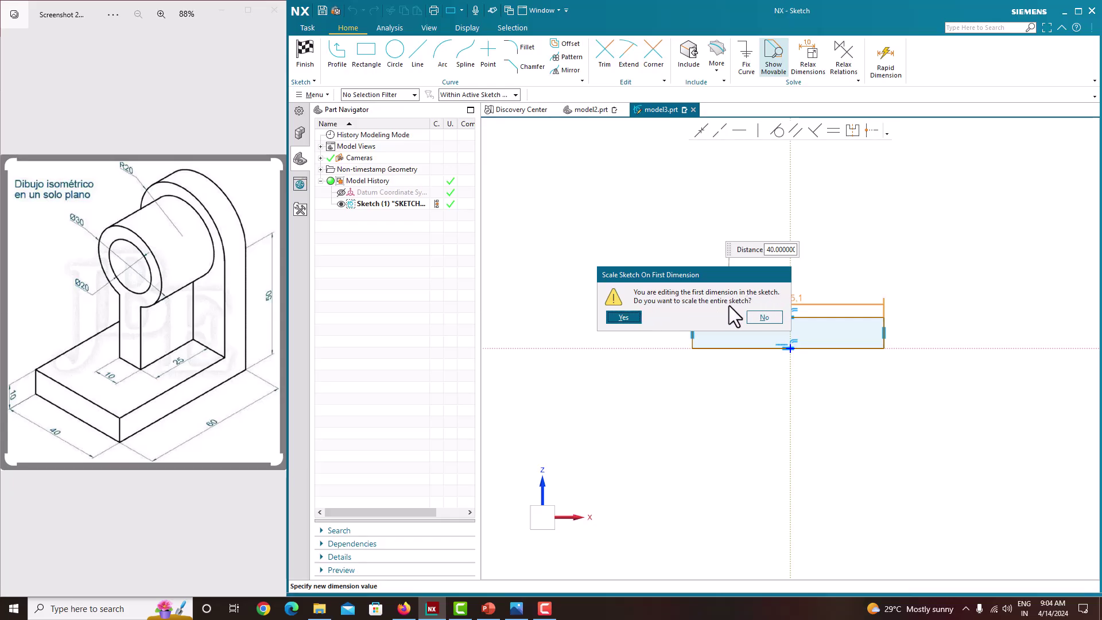
pyautogui.click(758, 316)
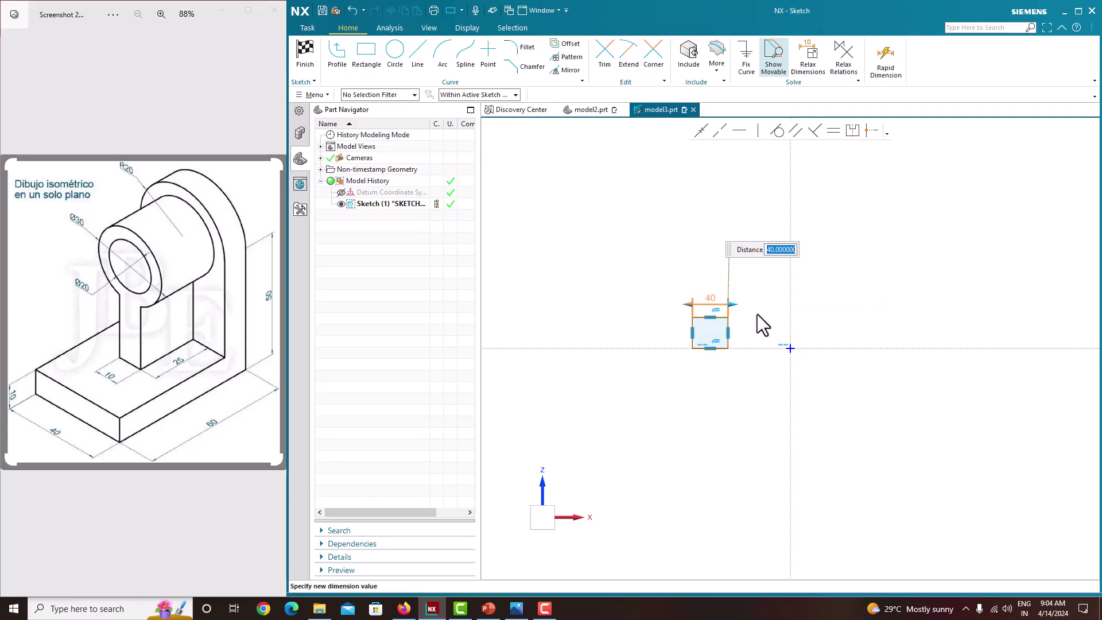
pyautogui.scroll(2, 733, 333)
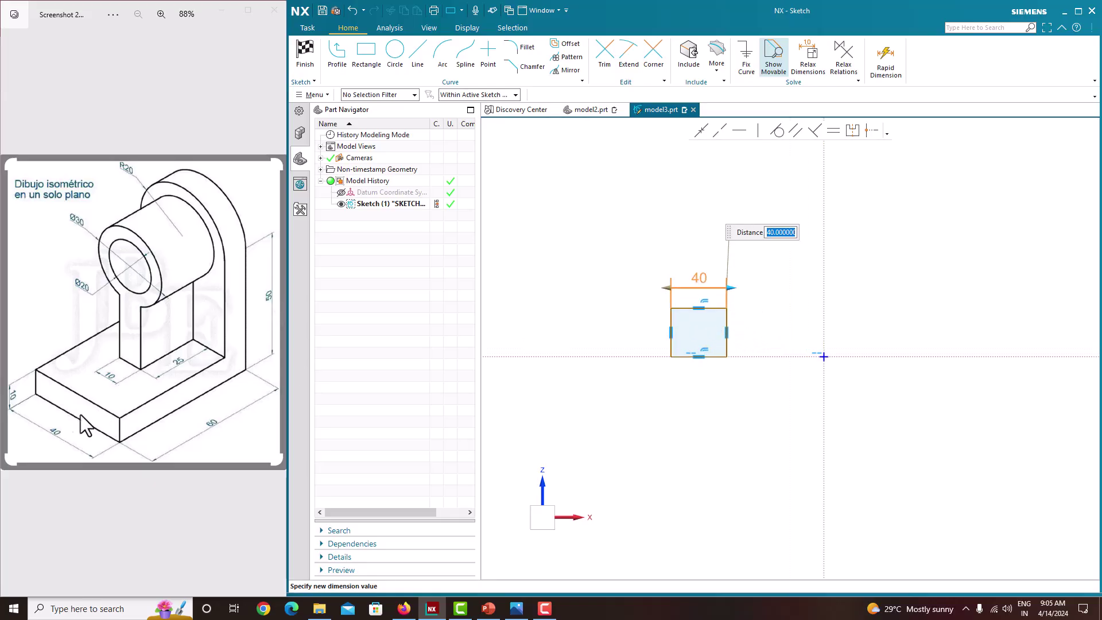
pyautogui.middleClick(755, 312)
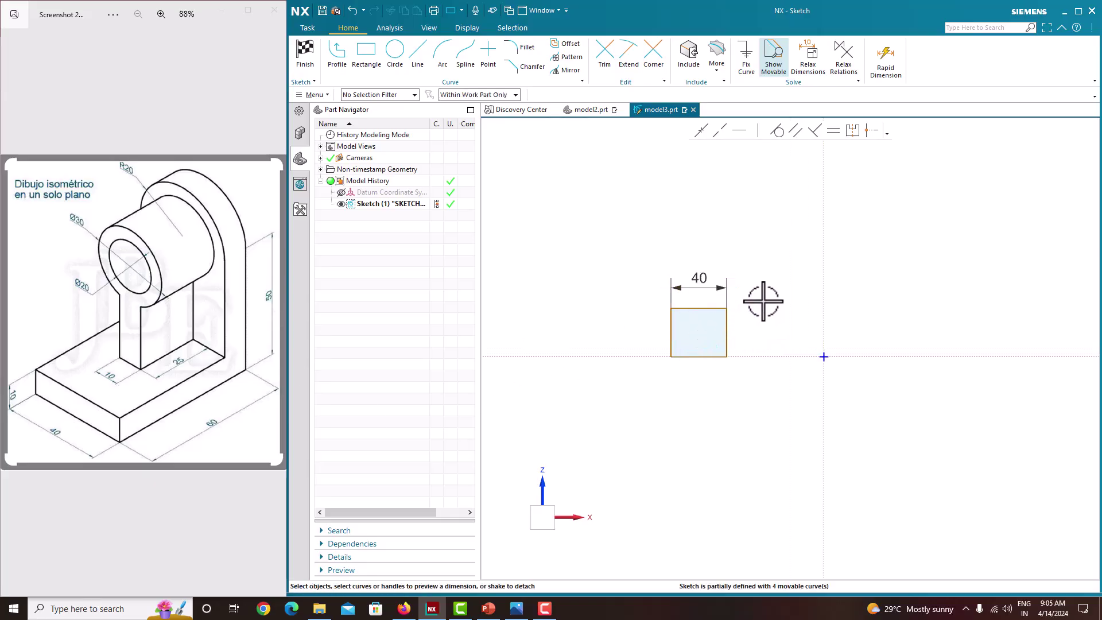
# - Dimension the rectangle's vertical side at 10 mm
pyautogui.click(727, 331)
pyautogui.moveTo(763, 337); pyautogui.dragTo(762, 337)
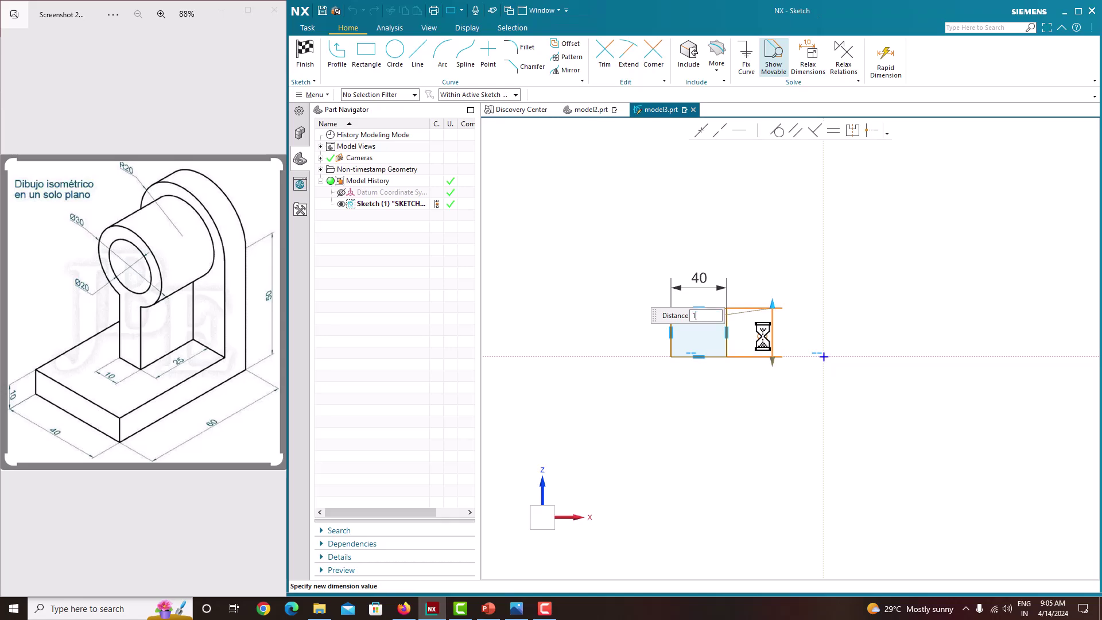
pyautogui.write('10')
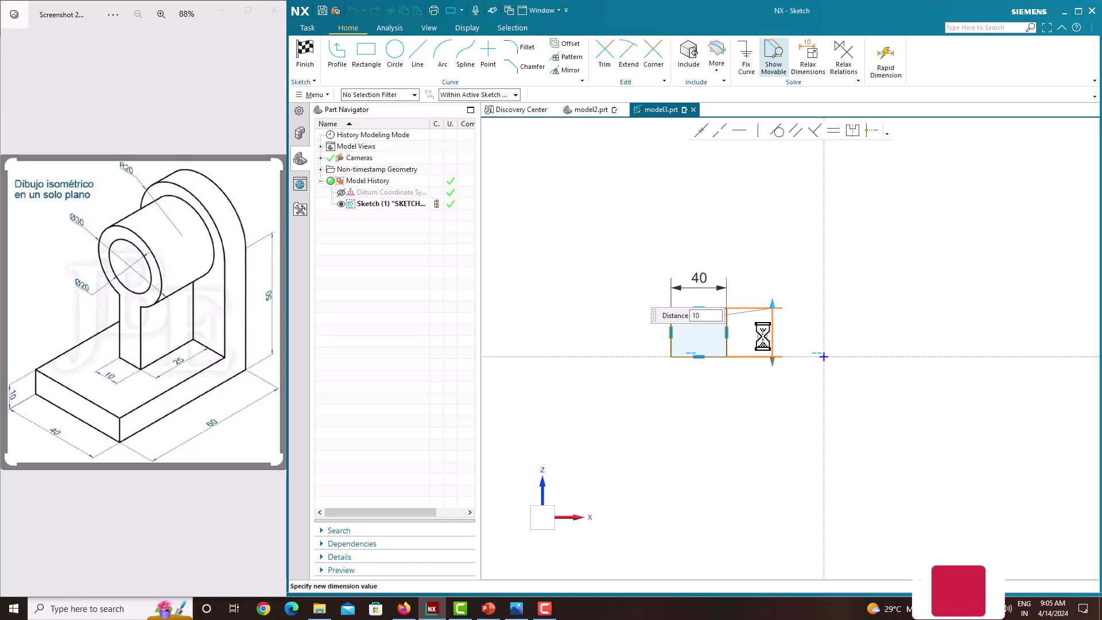
pyautogui.press('Return')
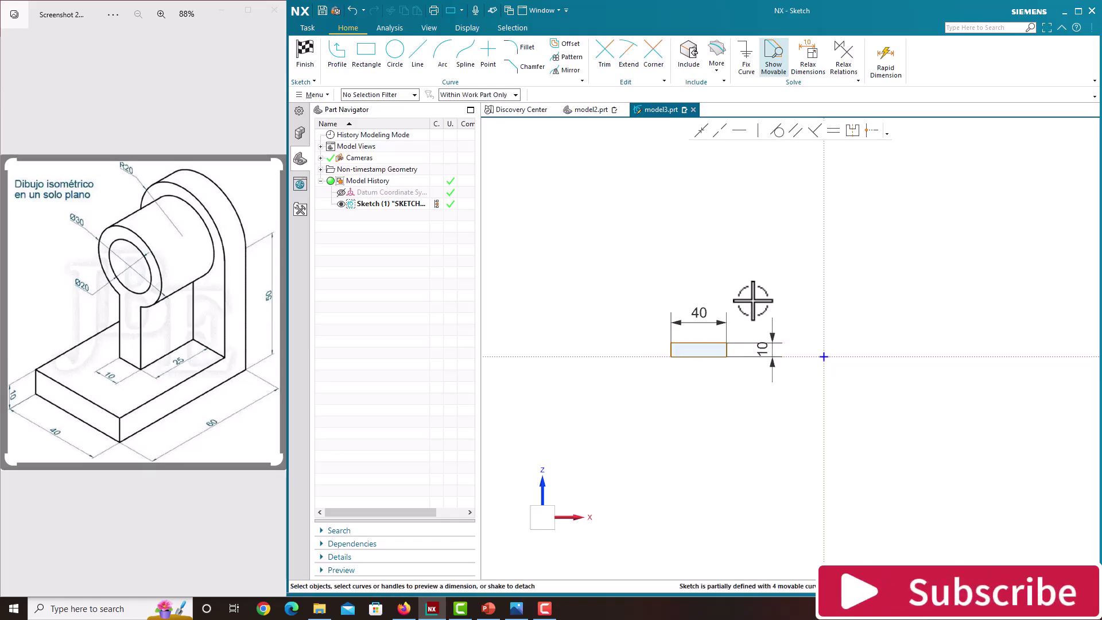
# - Make the rectangle's two upper corners symmetric about the sketch's vertical axis
pyautogui.scroll(4, 733, 335)
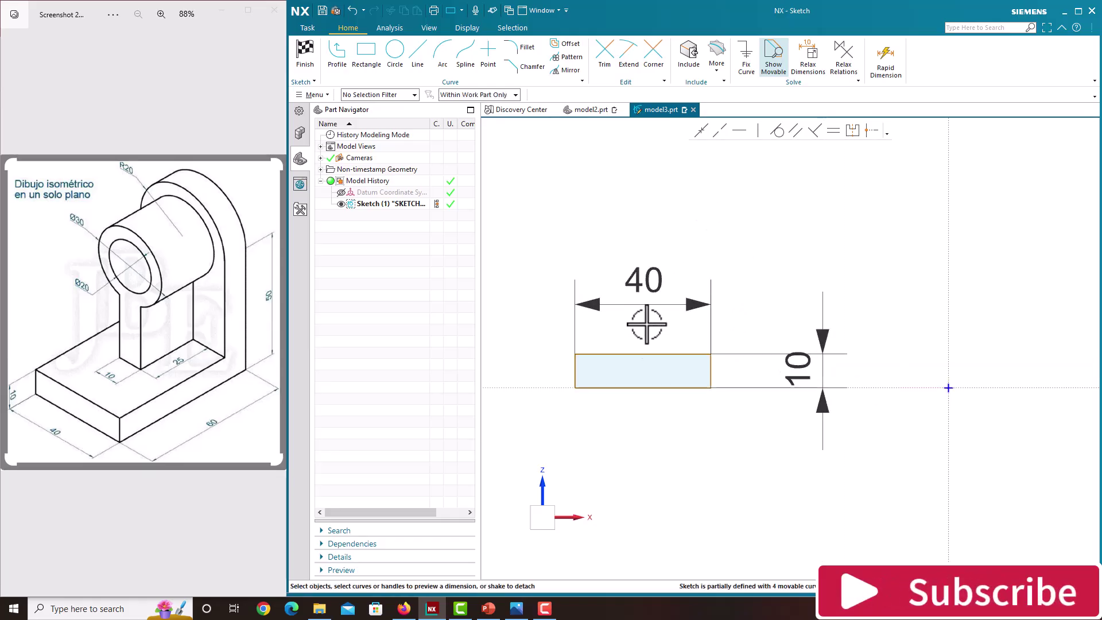
pyautogui.scroll(-3, 738, 359)
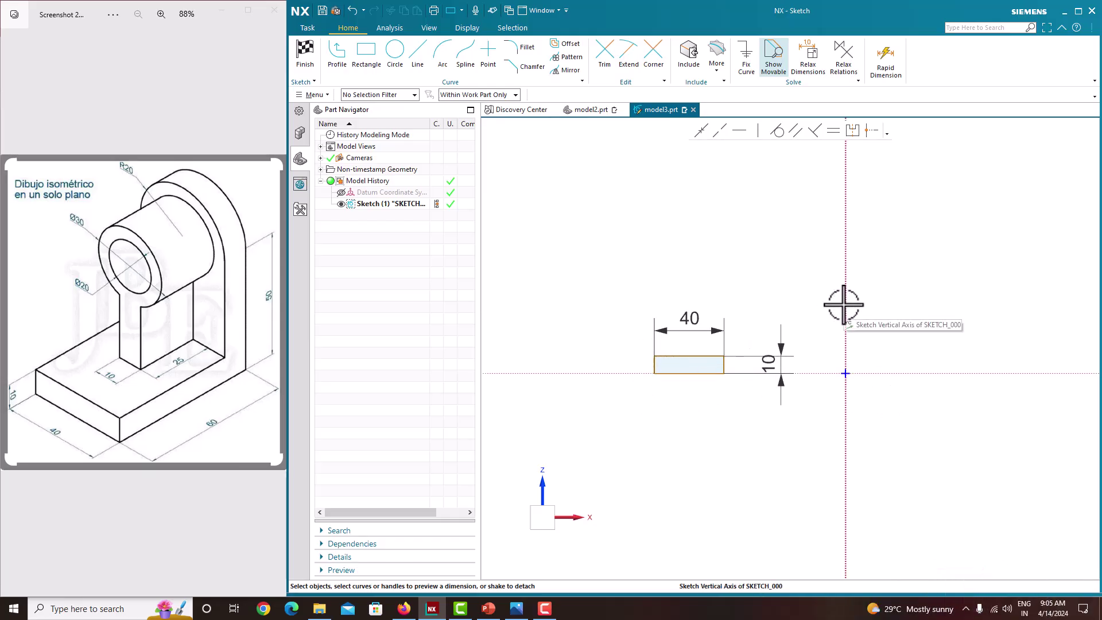
pyautogui.click(853, 131)
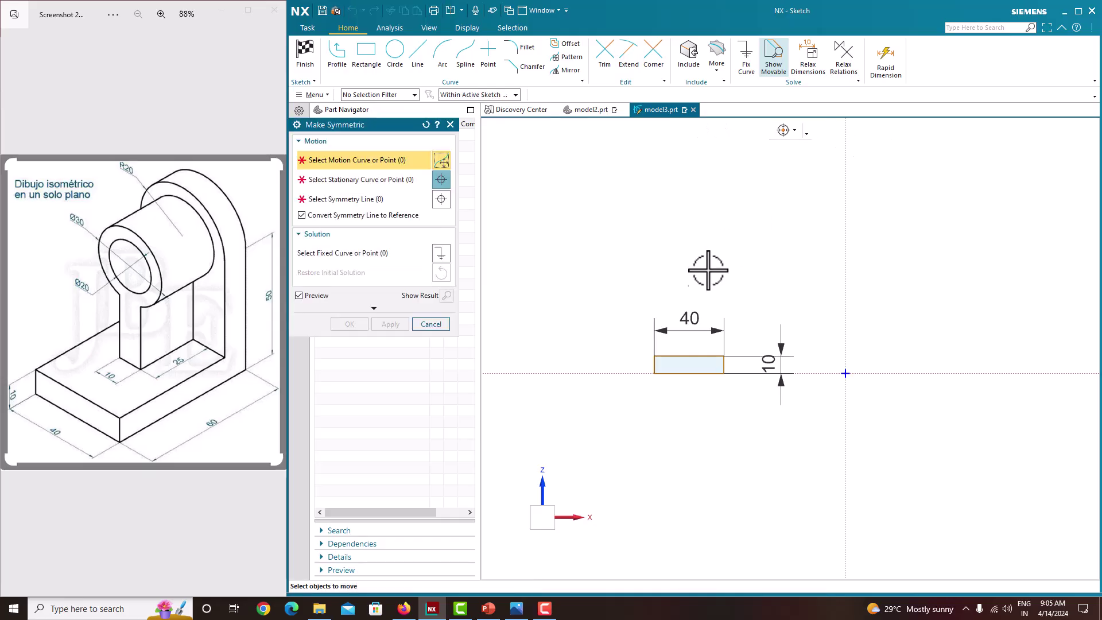
pyautogui.scroll(3, 655, 350)
pyautogui.click(650, 361)
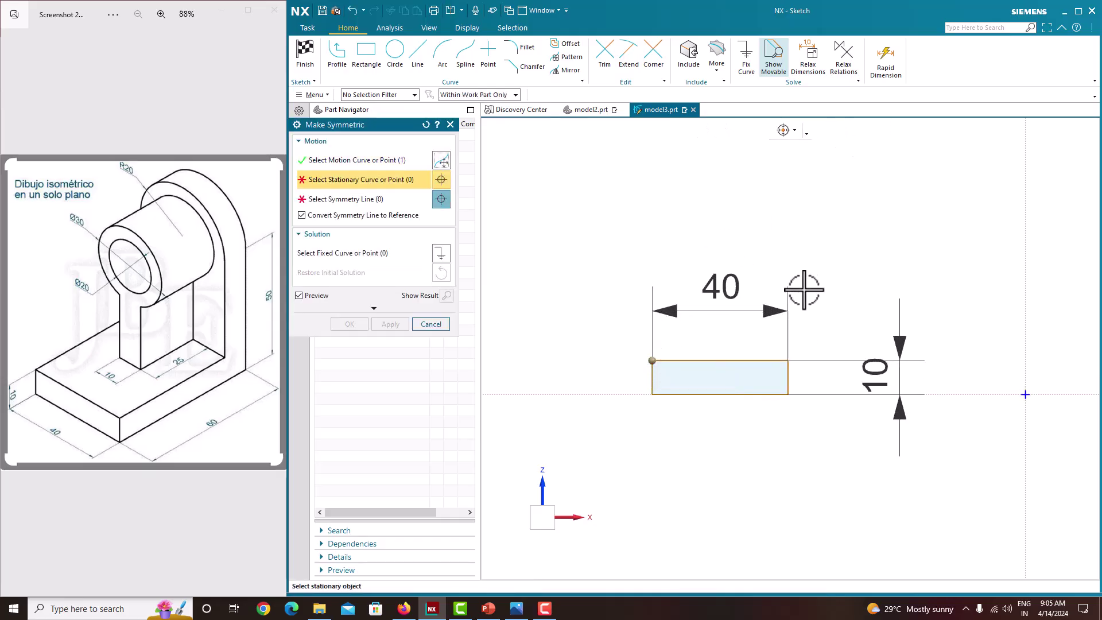
pyautogui.click(788, 360)
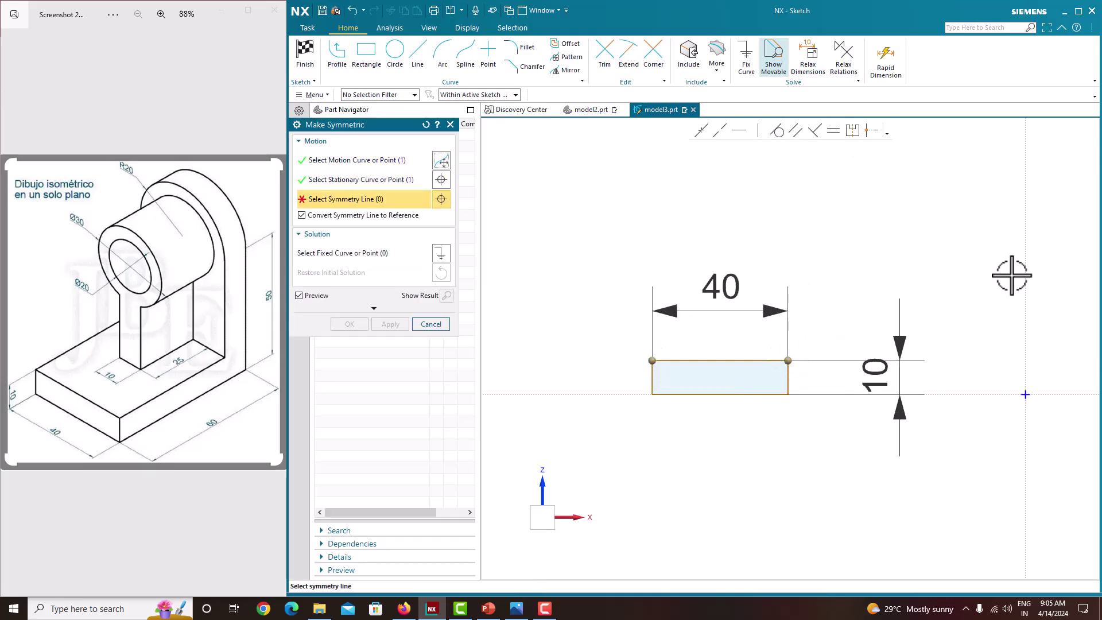
pyautogui.click(1027, 244)
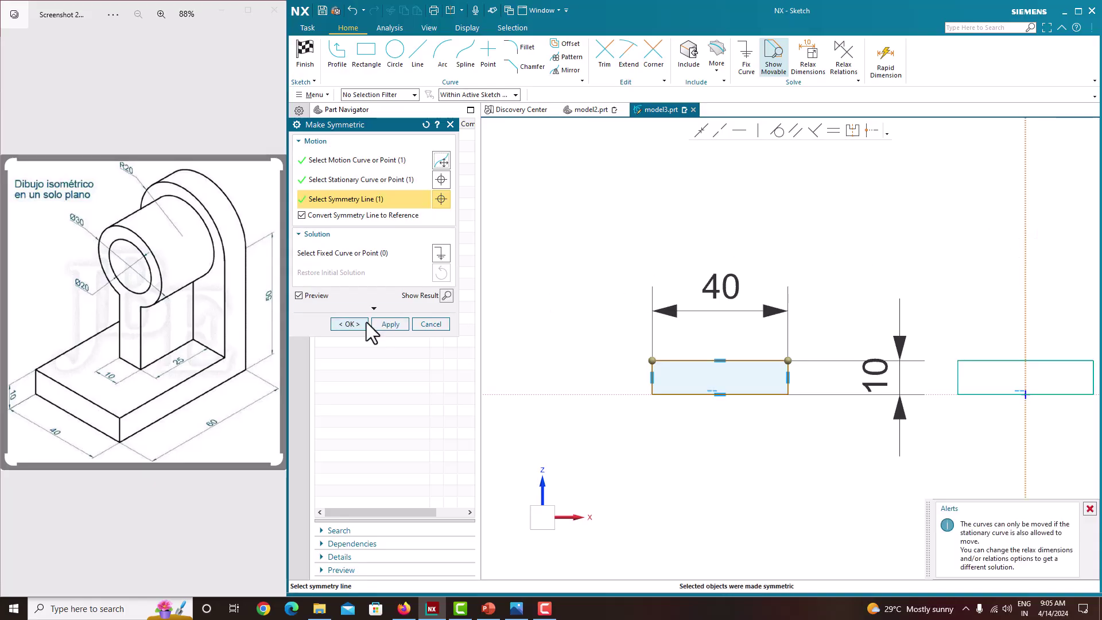
pyautogui.click(344, 324)
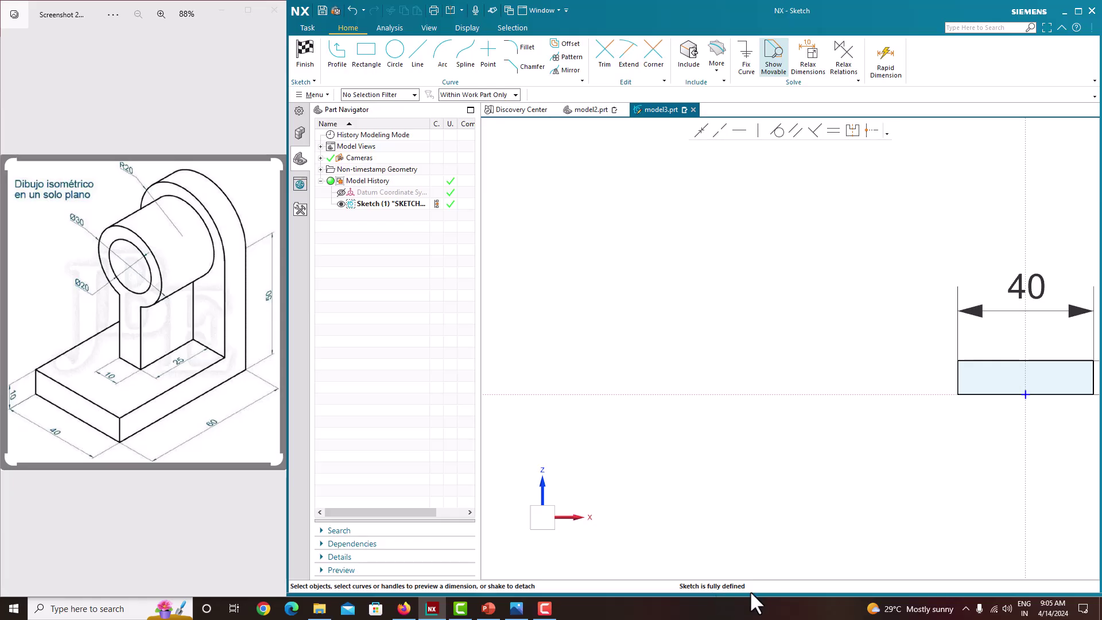
# - Finish the base profile sketch
pyautogui.keyDown('shift'); pyautogui.moveTo(816, 392); pyautogui.dragTo(647, 381, button='middle'); pyautogui.keyUp('shift')
pyautogui.scroll(-3, 834, 411)
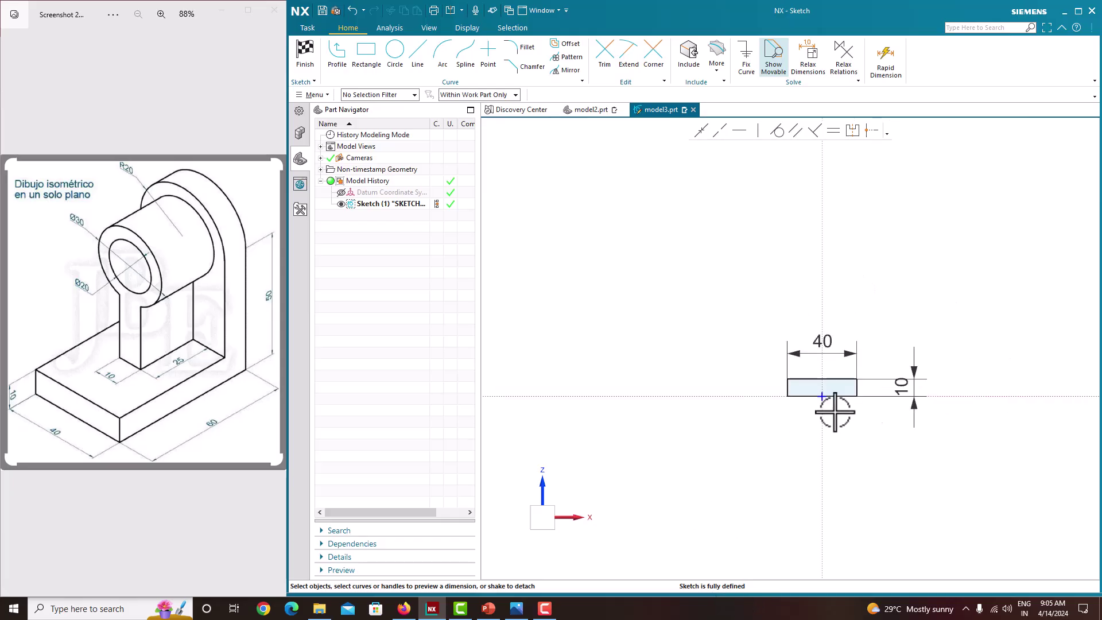
pyautogui.scroll(2, 929, 405)
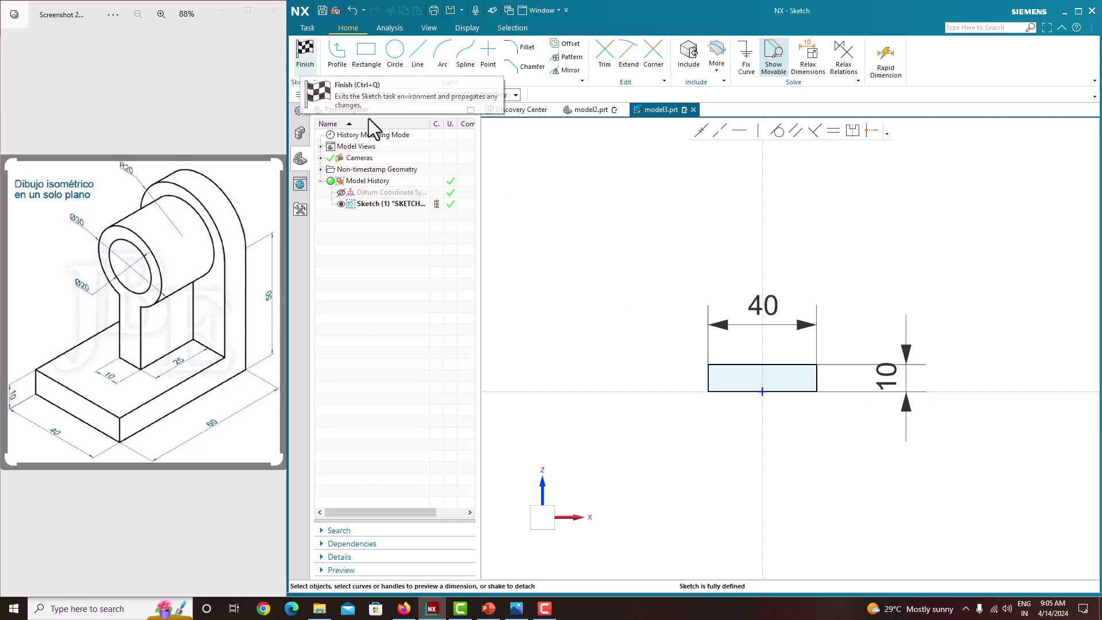
pyautogui.rightClick(592, 240)
pyautogui.click(626, 253)
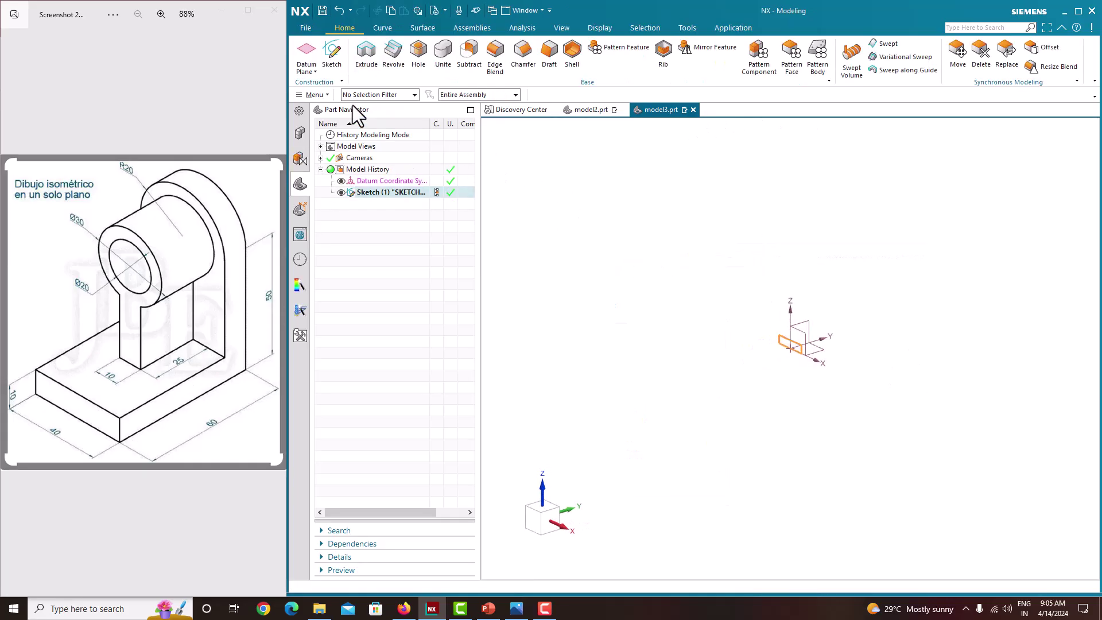
# - Extrude the base profile symmetrically to a total width of 60 mm with the Inferred Boolean
pyautogui.click(357, 57)
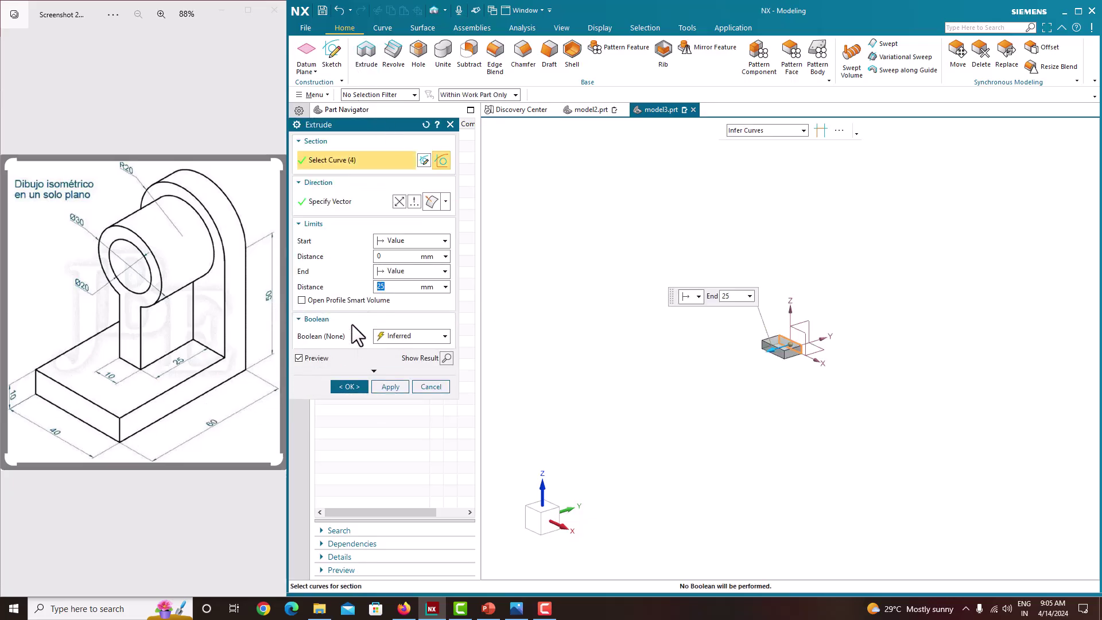
pyautogui.click(403, 269)
pyautogui.click(404, 309)
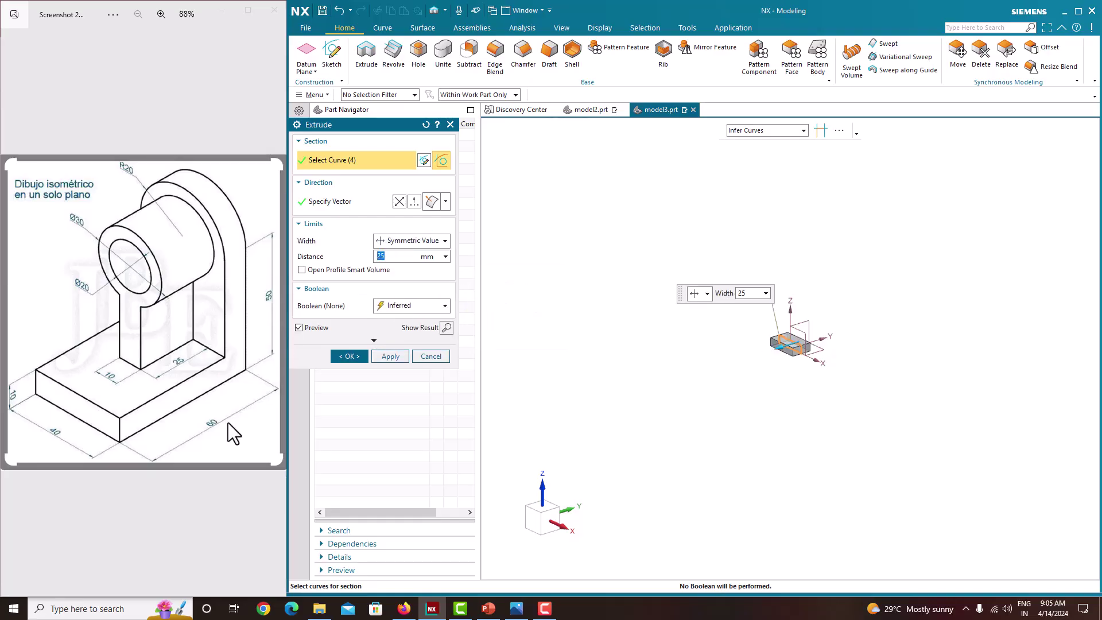
pyautogui.write('60')
pyautogui.press('Return')
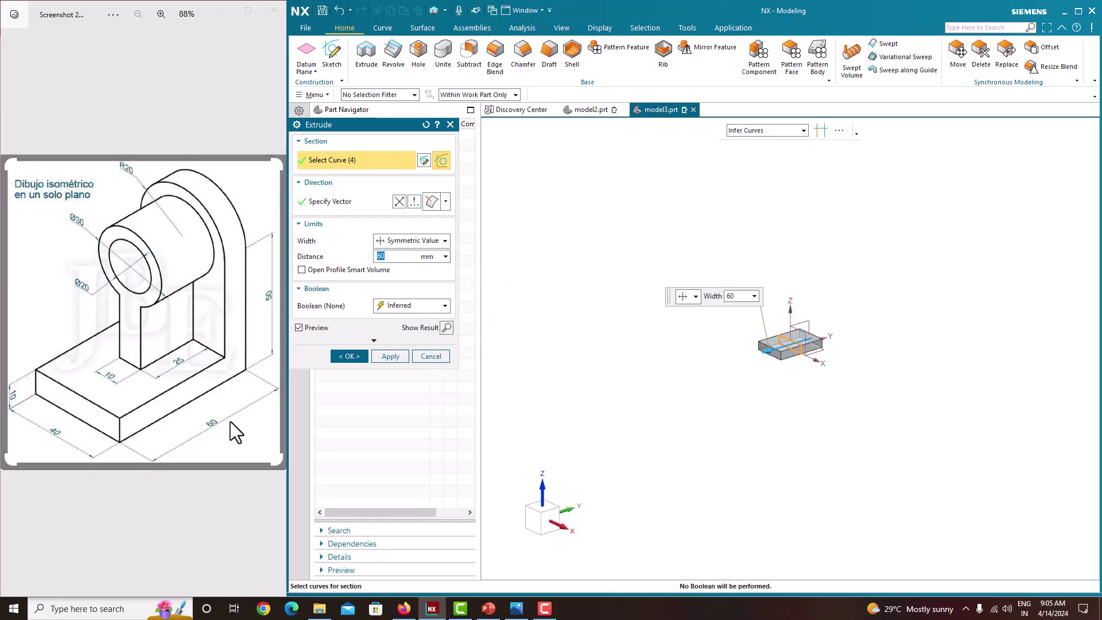
pyautogui.click(355, 360)
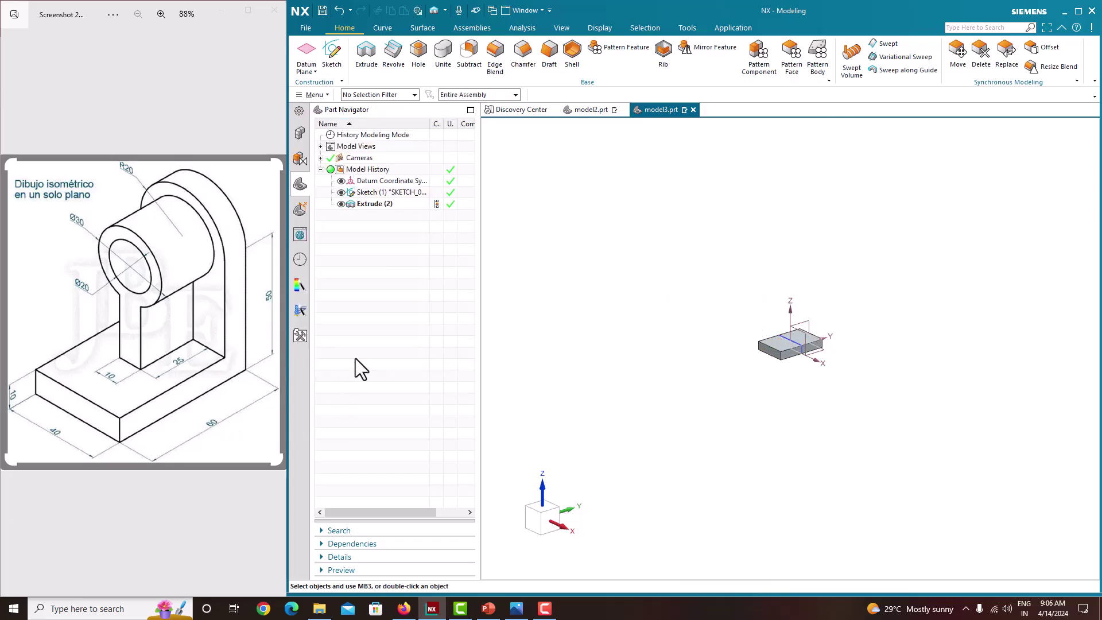
# - Hide the base profile sketch
pyautogui.scroll(5, 798, 333)
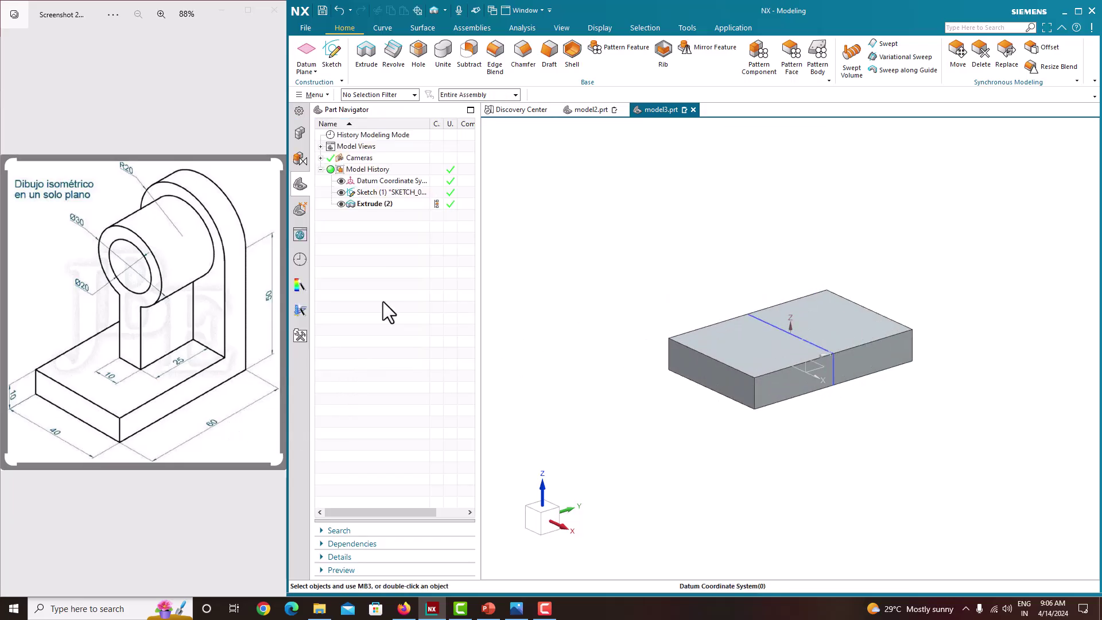
pyautogui.click(341, 192)
pyautogui.moveTo(670, 342)
pyautogui.mouseDown(button='middle')
pyautogui.moveTo(647, 347)
pyautogui.moveTo(663, 346)
pyautogui.mouseUp(button='middle')
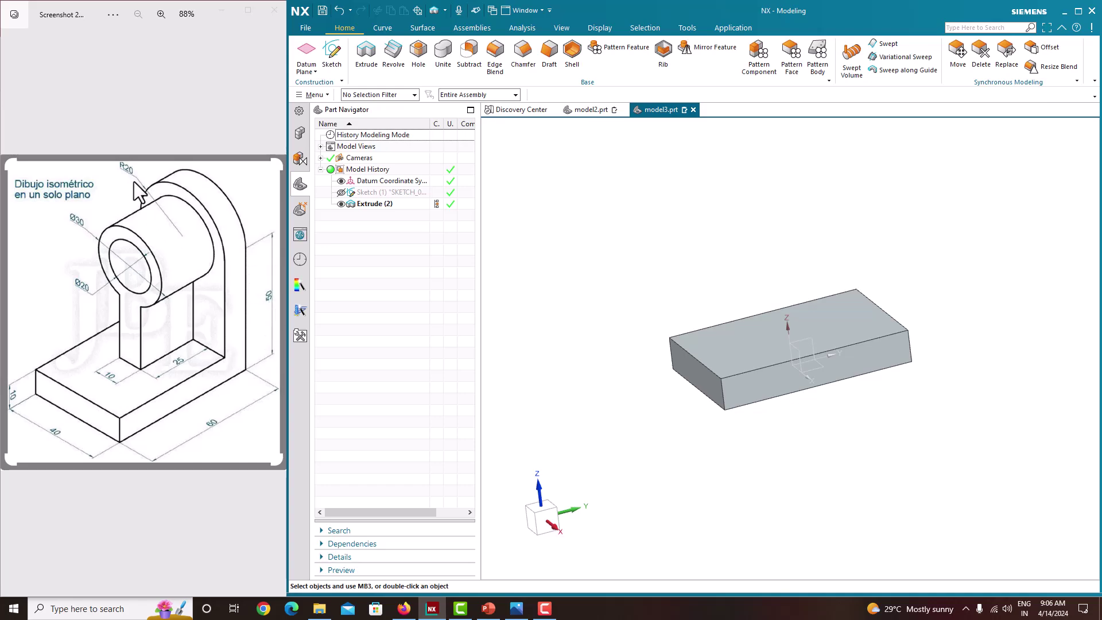
# - Create a sketch on the base block's 40 × 10 mm end face on the +Y side, with its origin at the face's lower +X corner
pyautogui.moveTo(886, 344); pyautogui.dragTo(844, 364, button='middle')
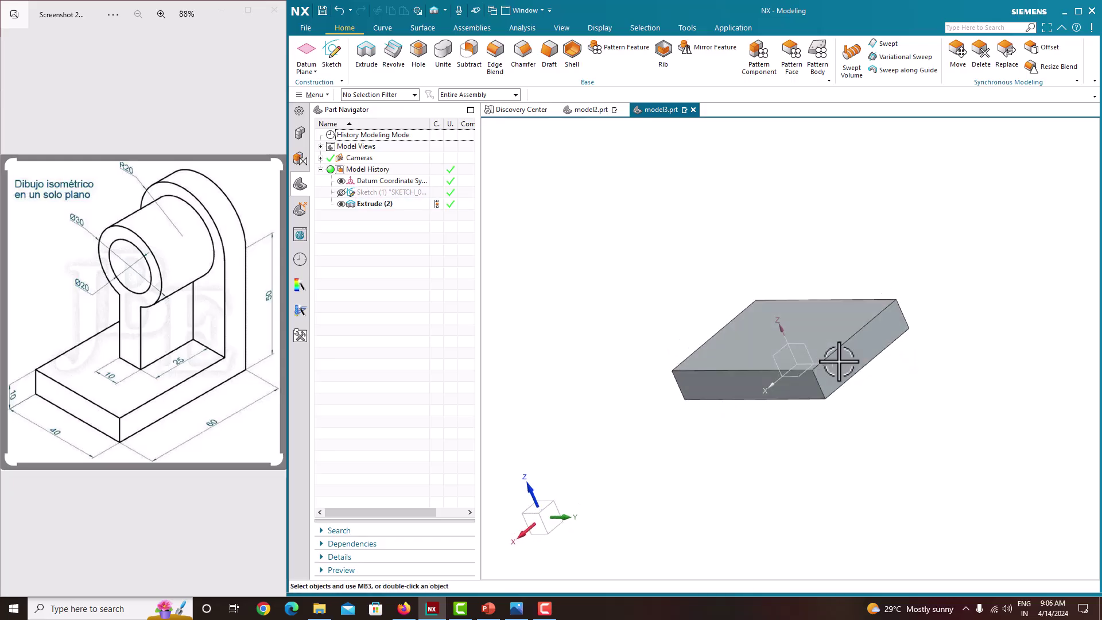
pyautogui.click(325, 63)
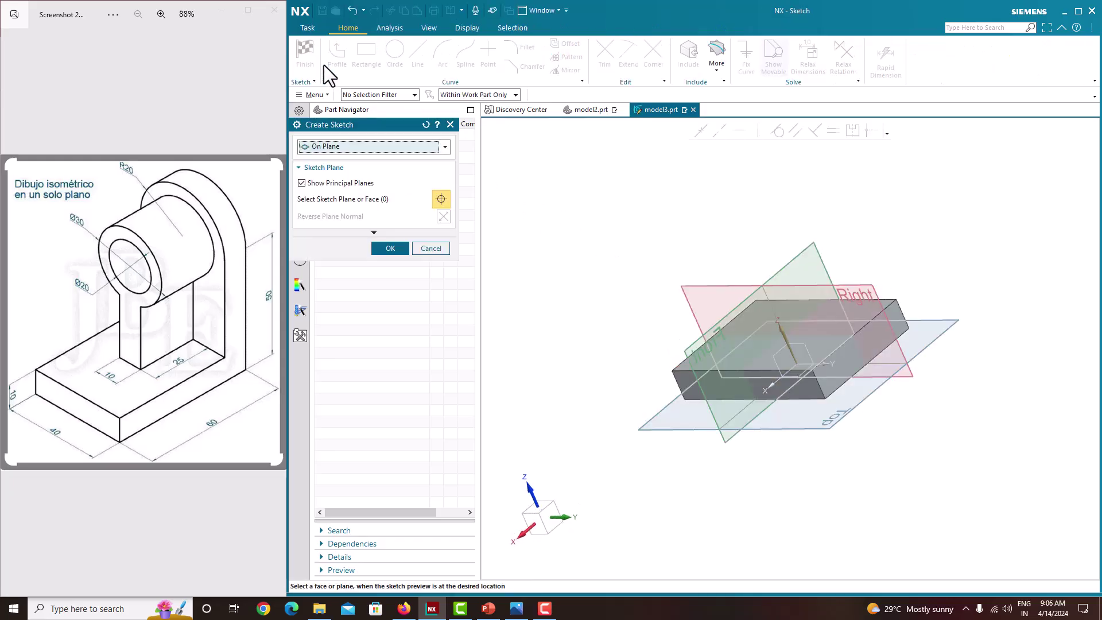
pyautogui.click(895, 311)
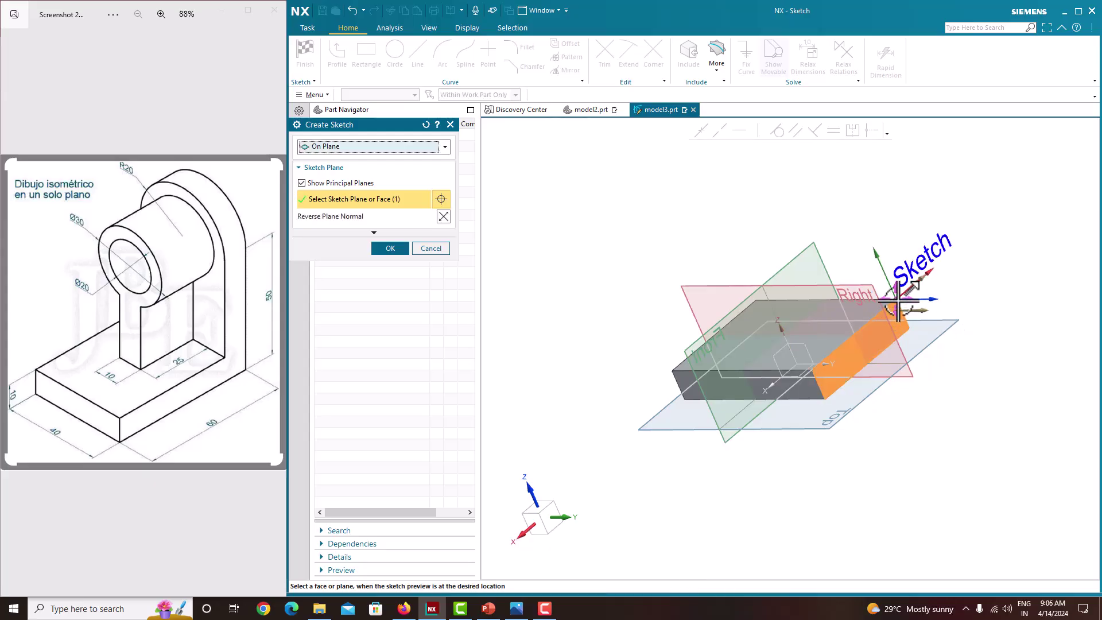
pyautogui.click(898, 304)
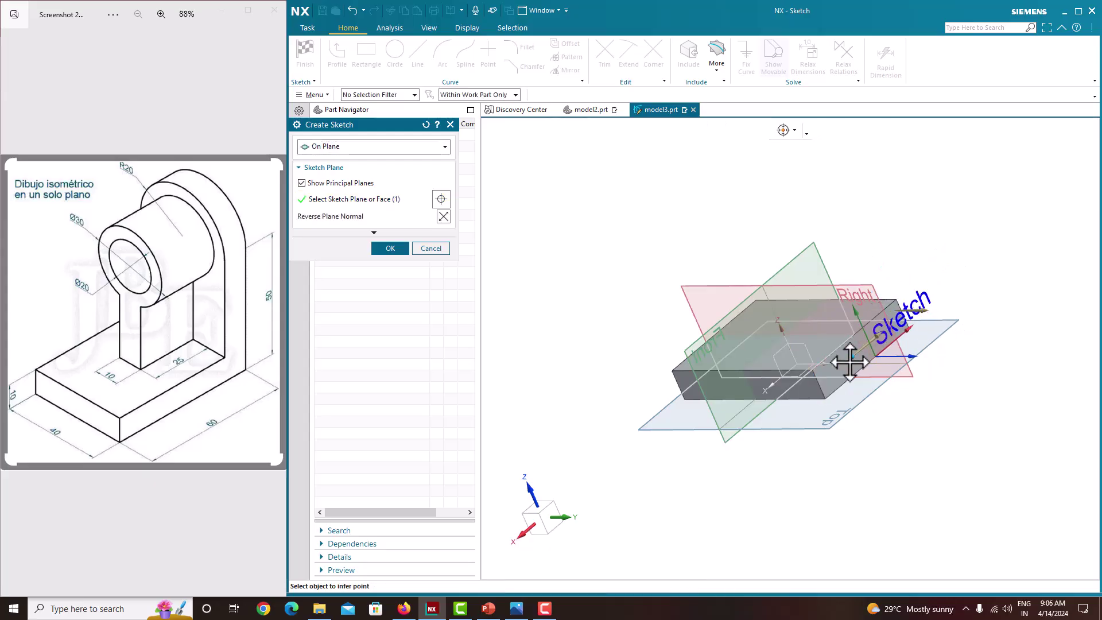
pyautogui.click(825, 398)
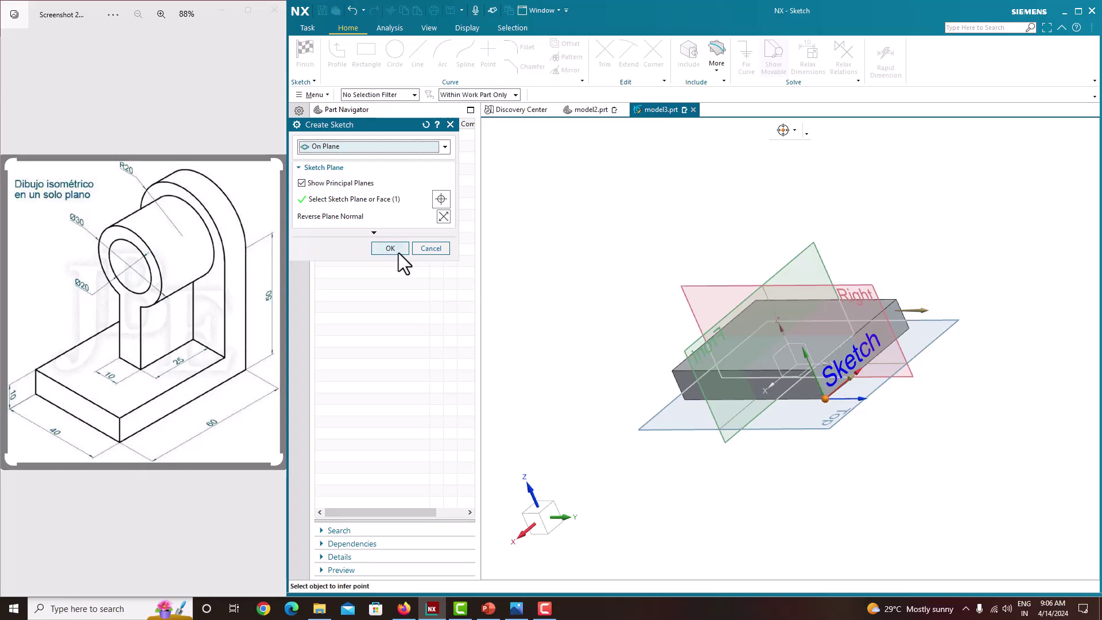
pyautogui.click(389, 248)
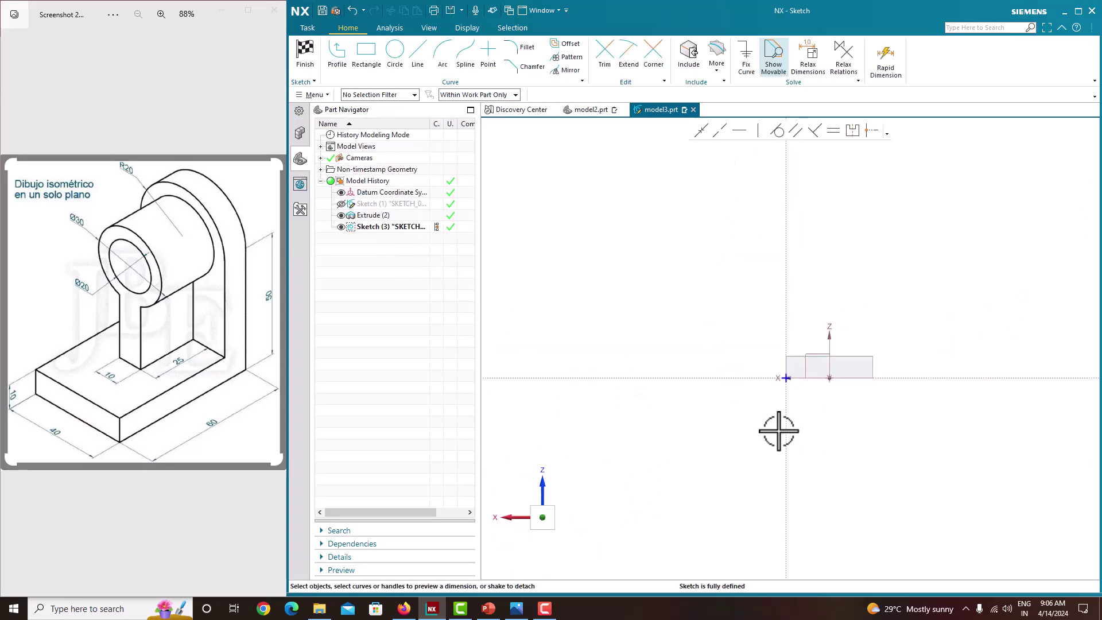
# - Sketch a two-point rectangle 40 mm wide and about 36 mm high, starting from the base edge's end point above the sketch origin
pyautogui.click(365, 67)
pyautogui.click(457, 95)
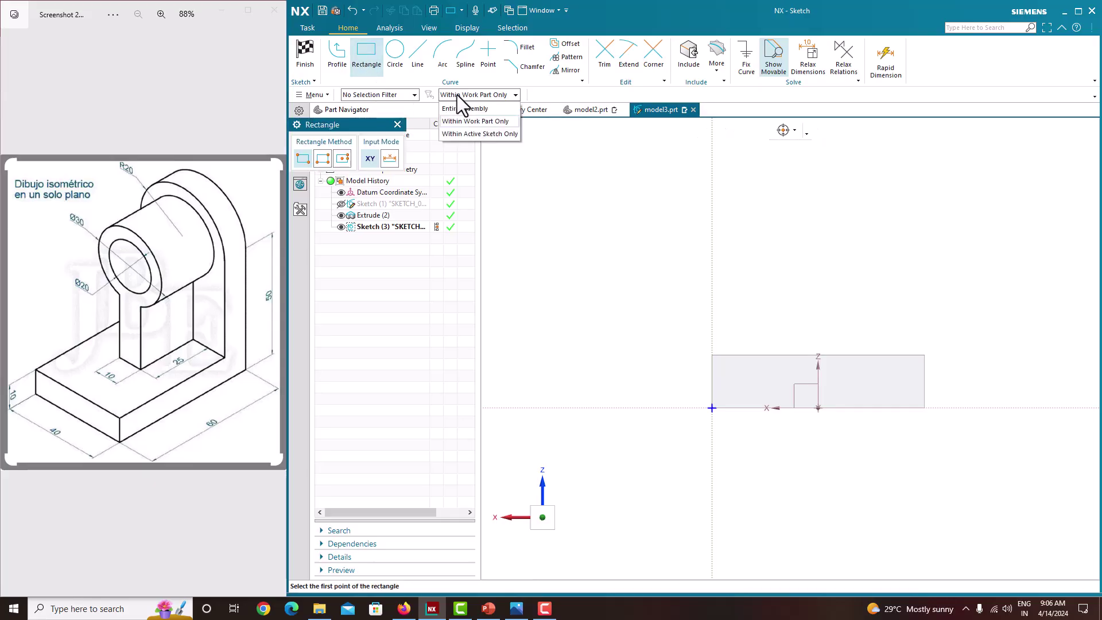
pyautogui.click(462, 122)
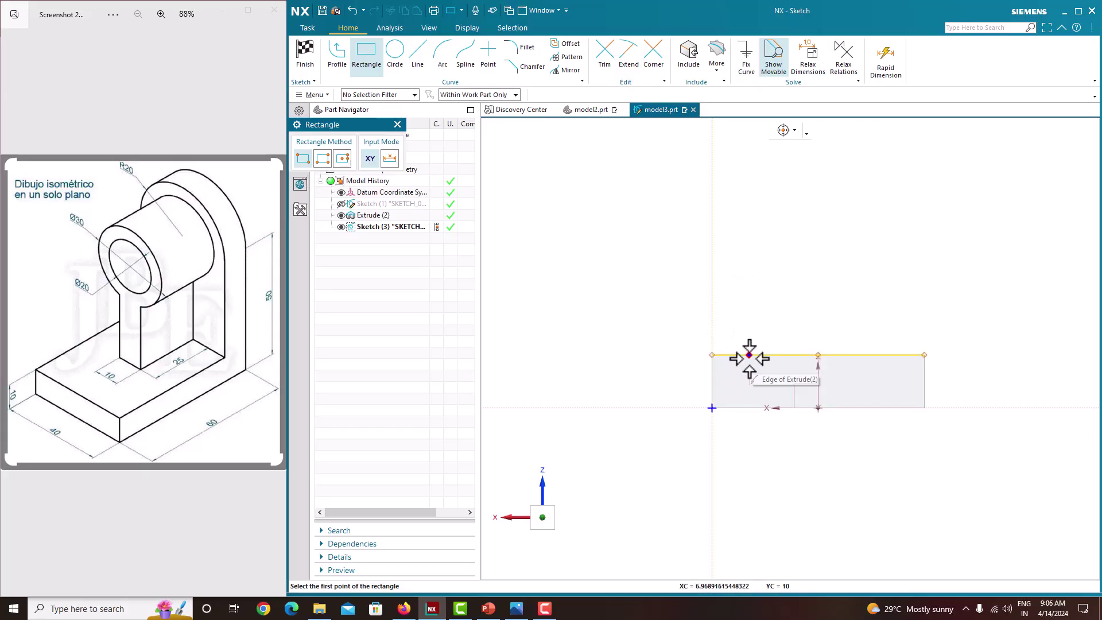
pyautogui.rightClick(712, 355)
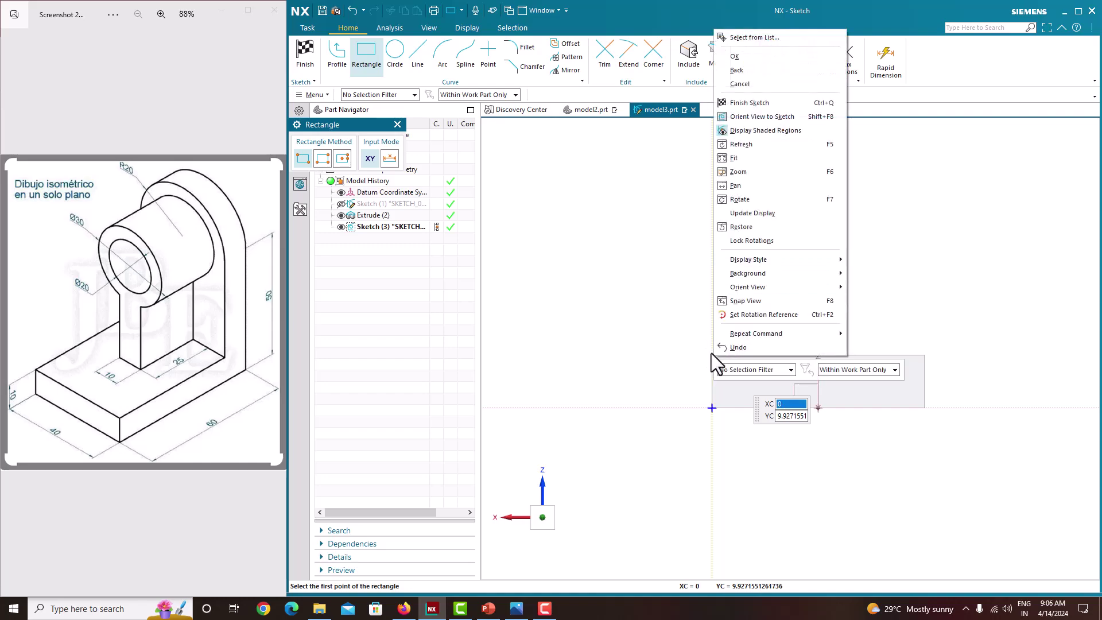
pyautogui.click(778, 38)
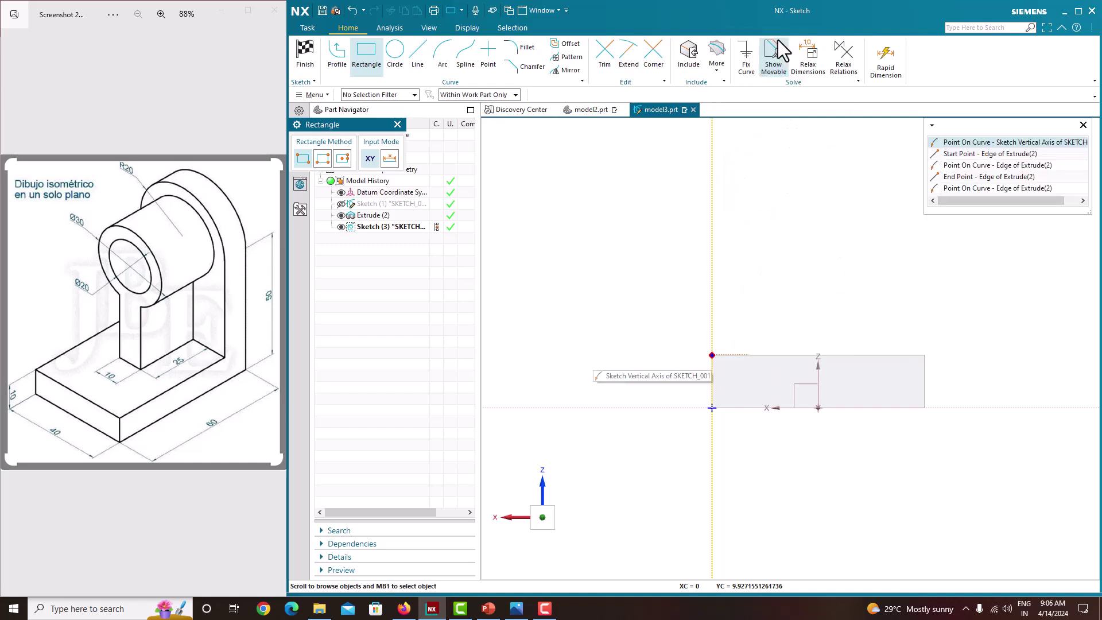
pyautogui.click(987, 154)
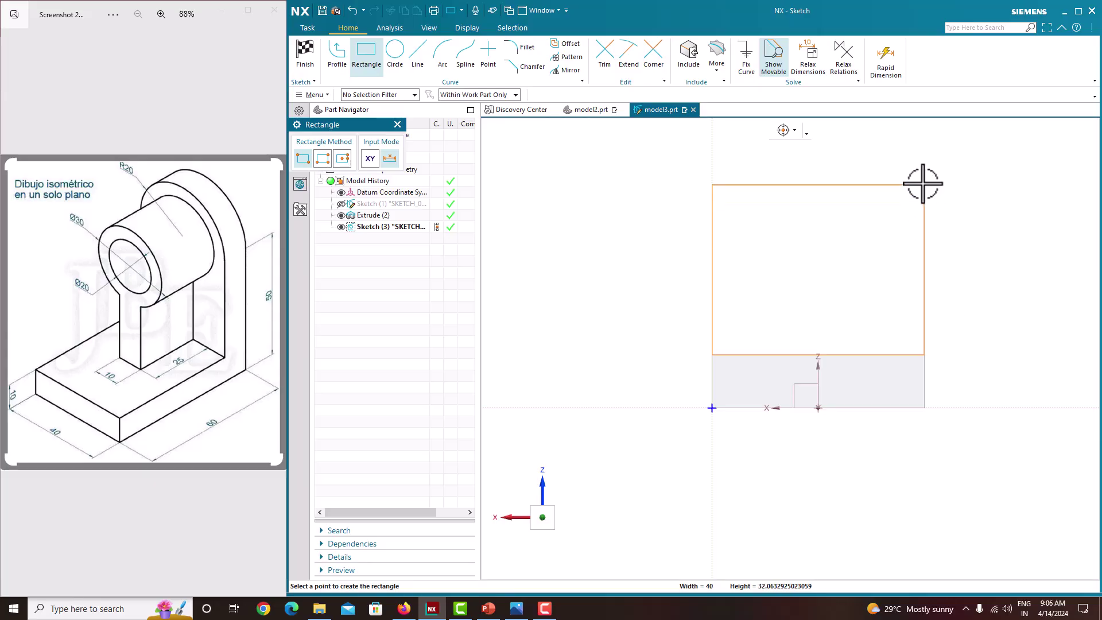
pyautogui.click(922, 166)
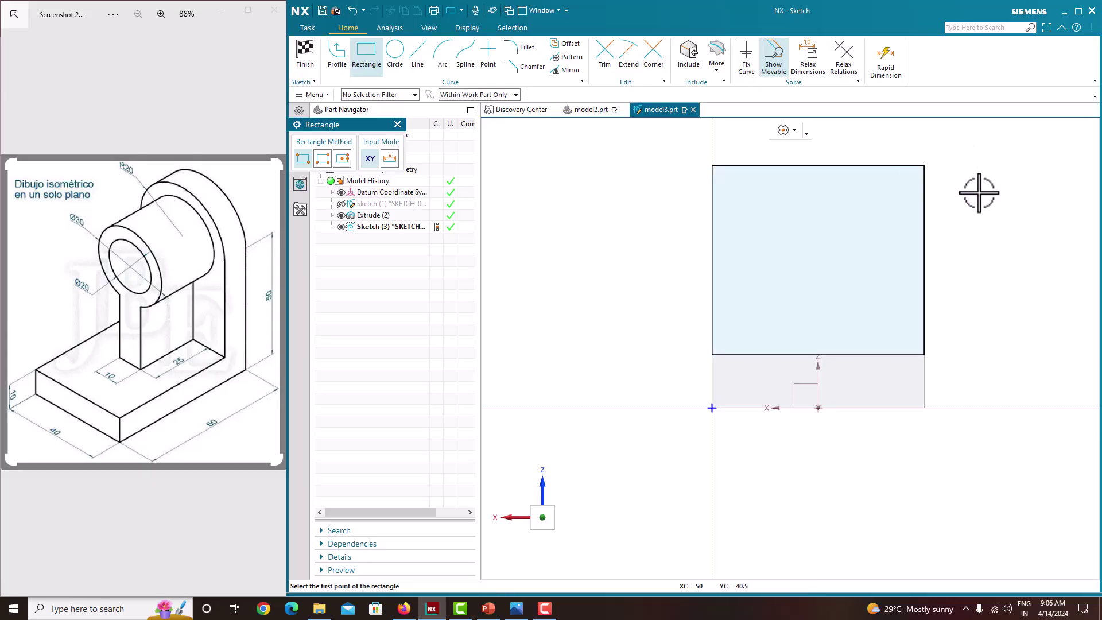
pyautogui.press('Escape')
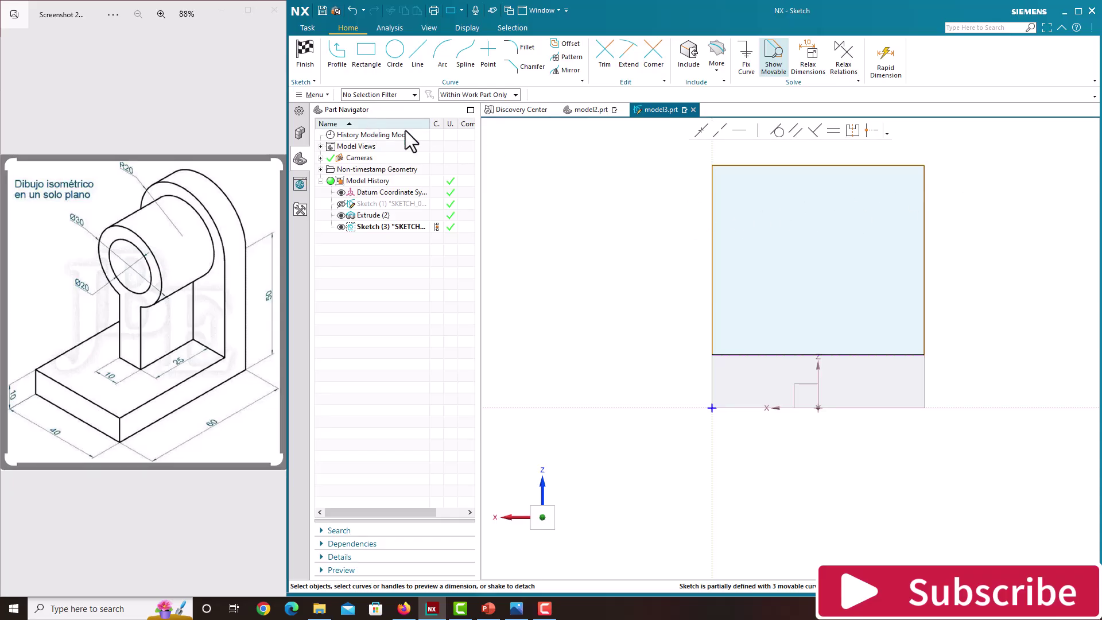
# - Dimension the new rectangle's vertical side, accepting the drawn length
pyautogui.click(924, 227)
pyautogui.click(945, 265)
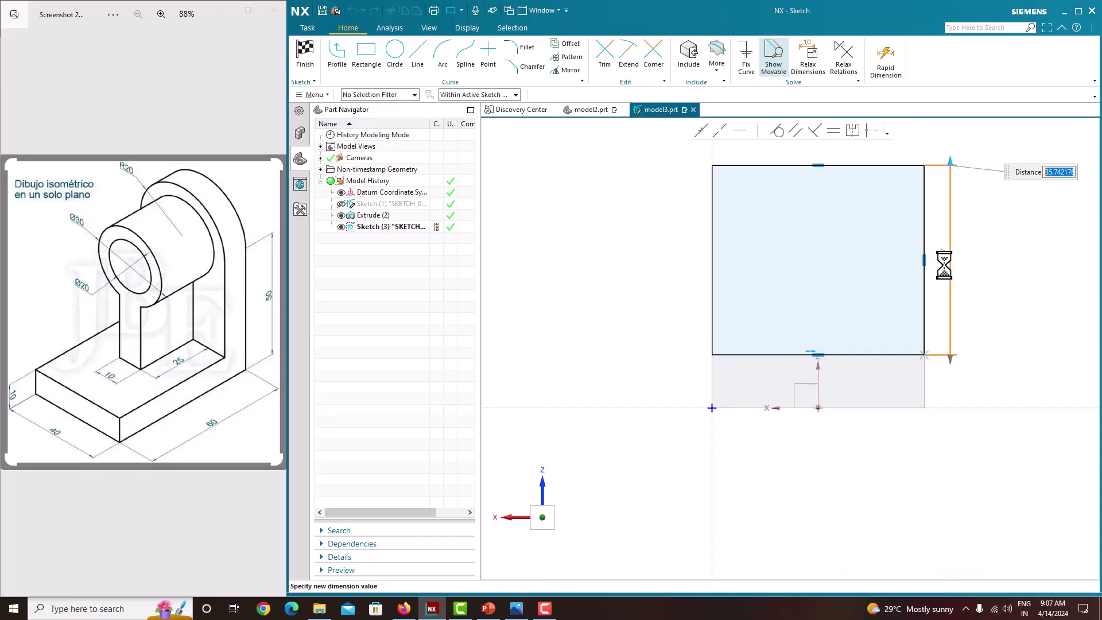
pyautogui.press('Return')
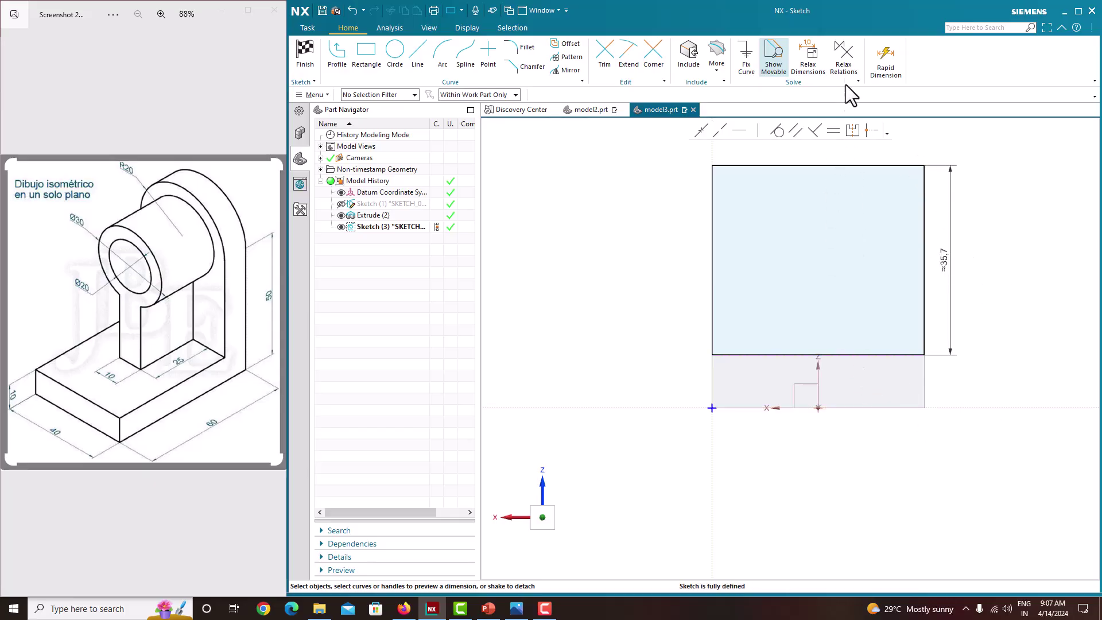
# - Try to dimension the rectangle's upper corner to the horizontal sketch axis at 70 mm, keeping the vertical side's dimension in place
pyautogui.click(924, 165)
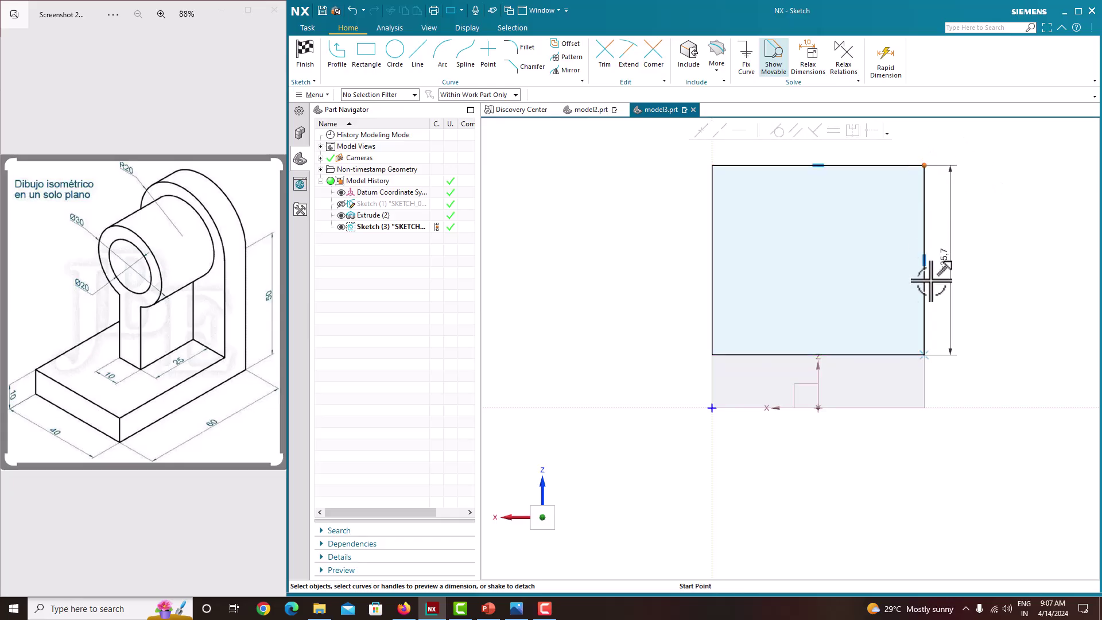
pyautogui.click(942, 408)
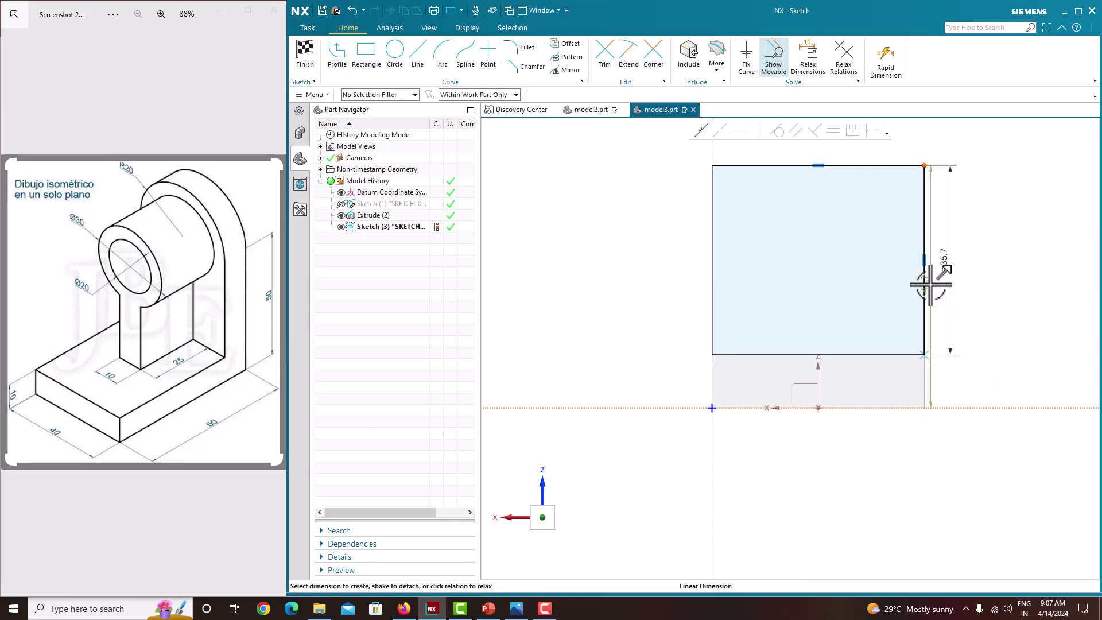
pyautogui.click(1012, 286)
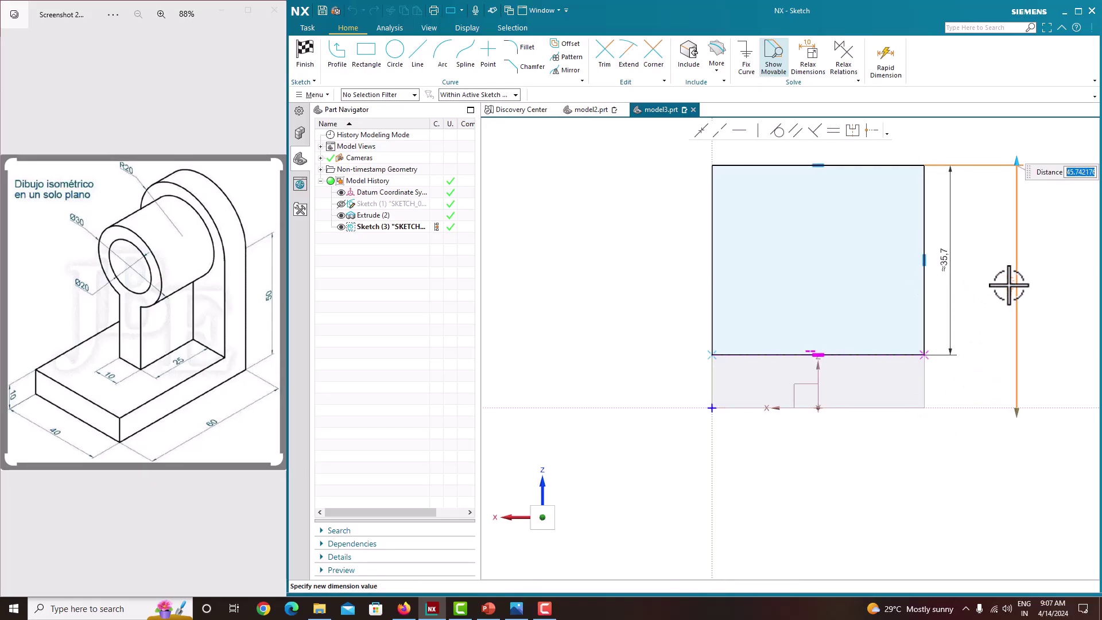
pyautogui.write('7')
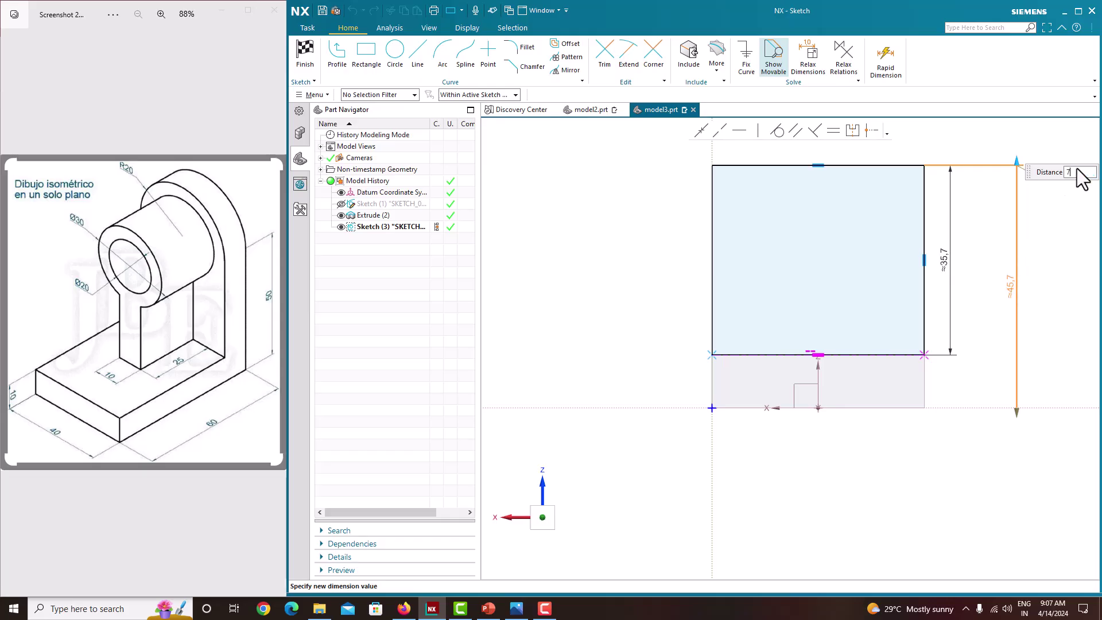
pyautogui.write('0')
pyautogui.press('Return')
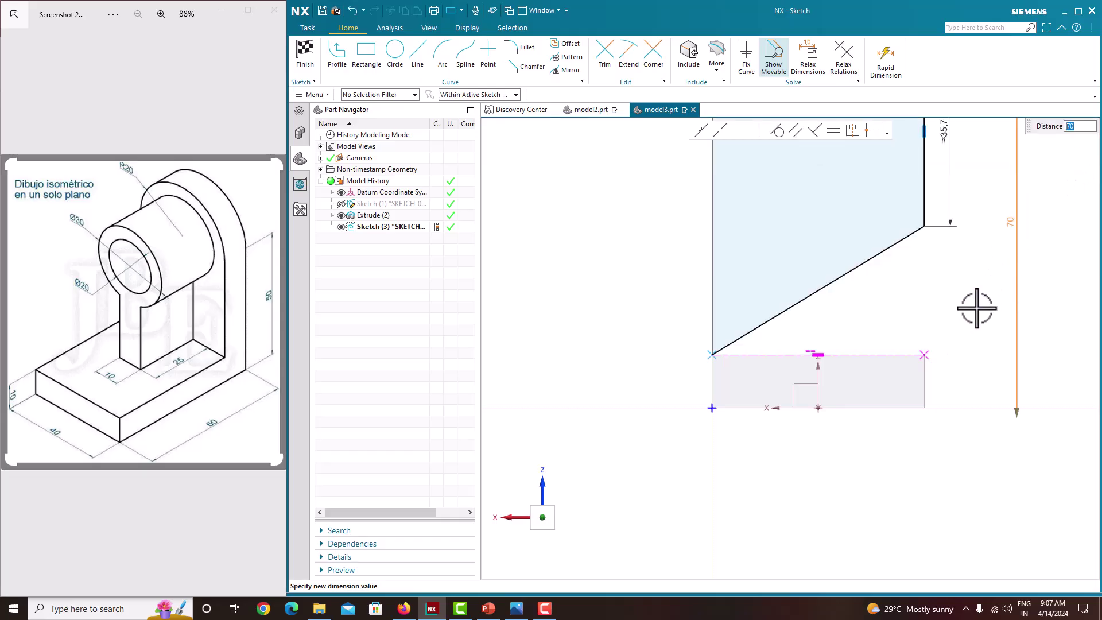
pyautogui.press('Escape')
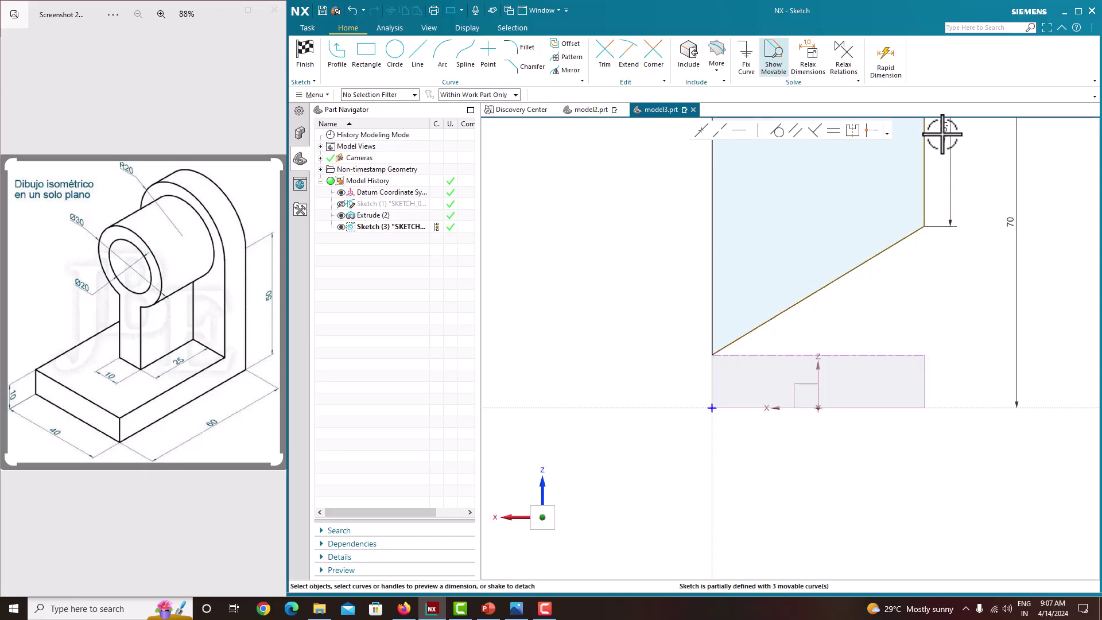
# - Undo the 70 mm height dimension
pyautogui.doubleClick(942, 135)
pyautogui.click(432, 196)
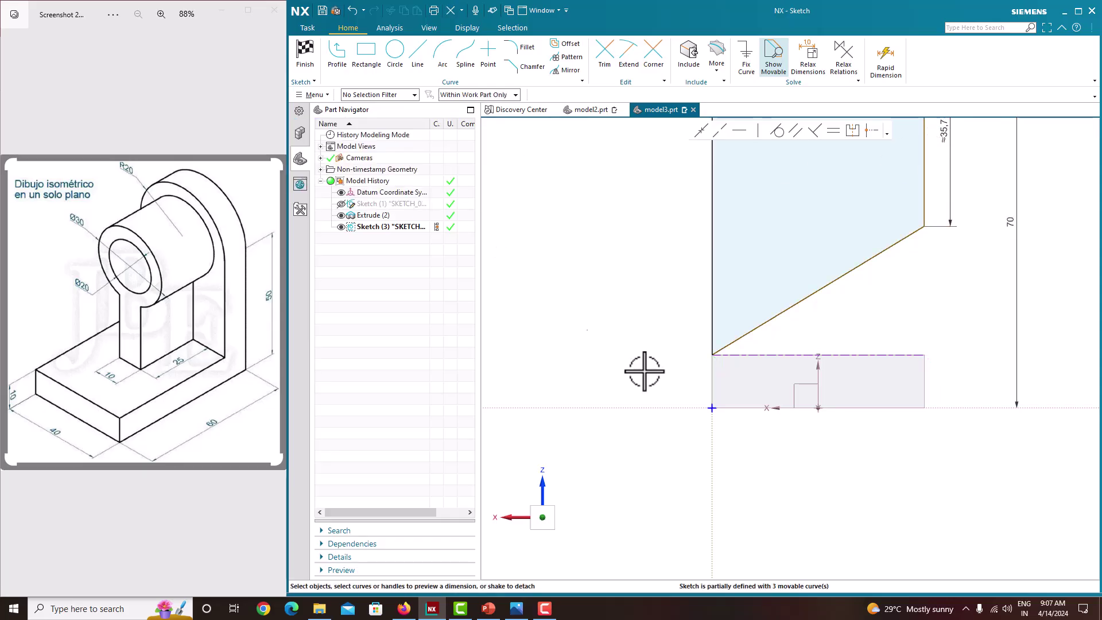
pyautogui.scroll(-3, 709, 364)
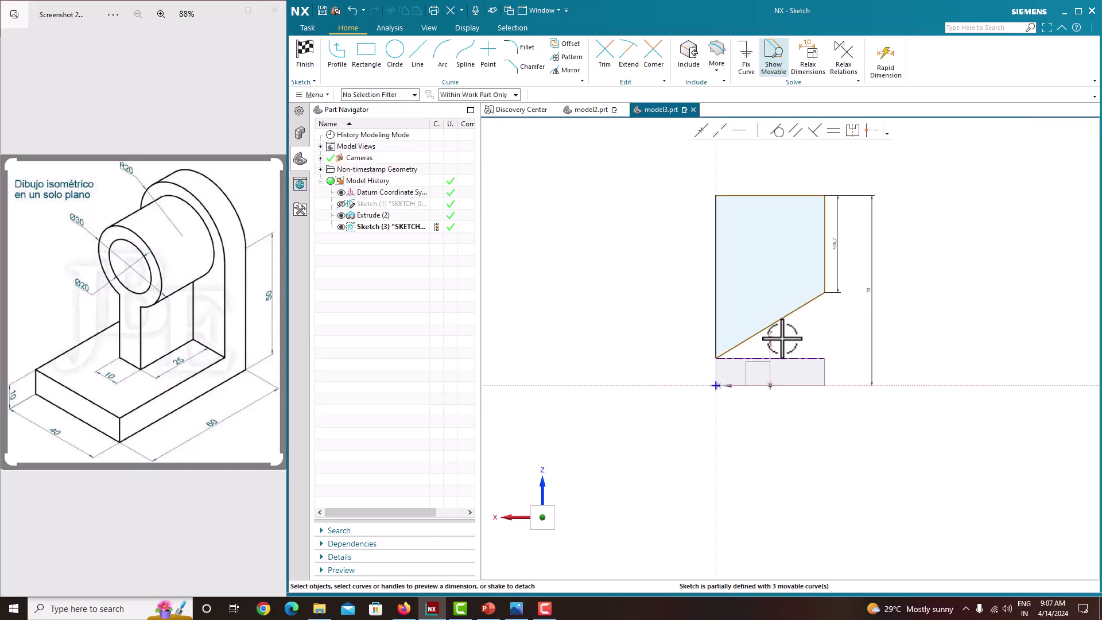
pyautogui.hotkey('ctrl', 'z')
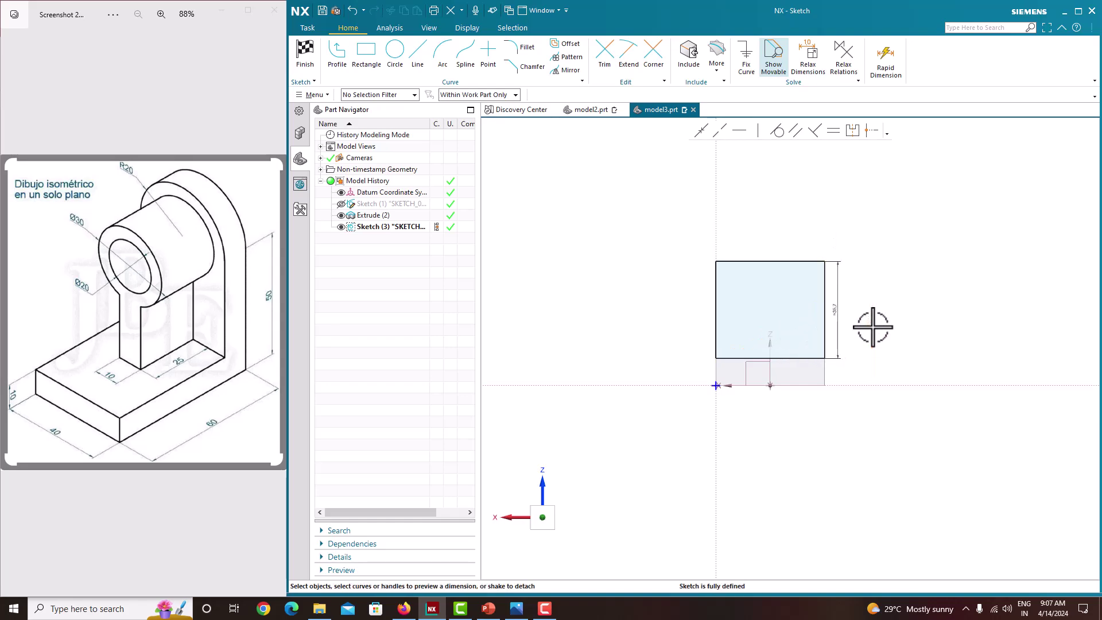
# - Delete the dimension on the rectangle's vertical side and turn on Relax Dimensions
pyautogui.click(837, 306)
pyautogui.press('Delete')
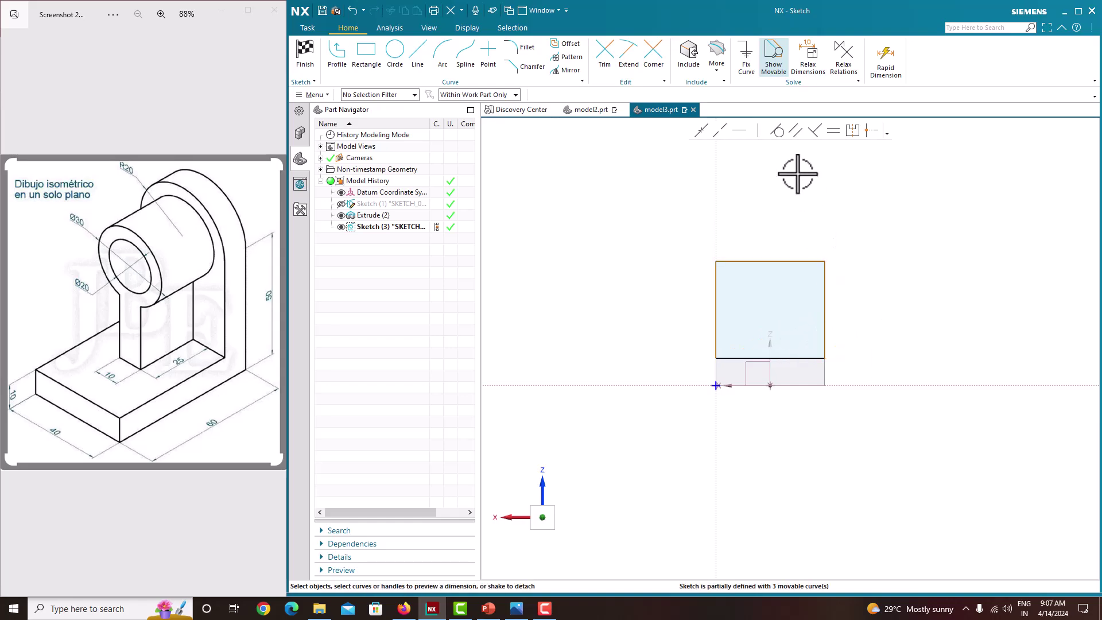
pyautogui.scroll(3, 824, 300)
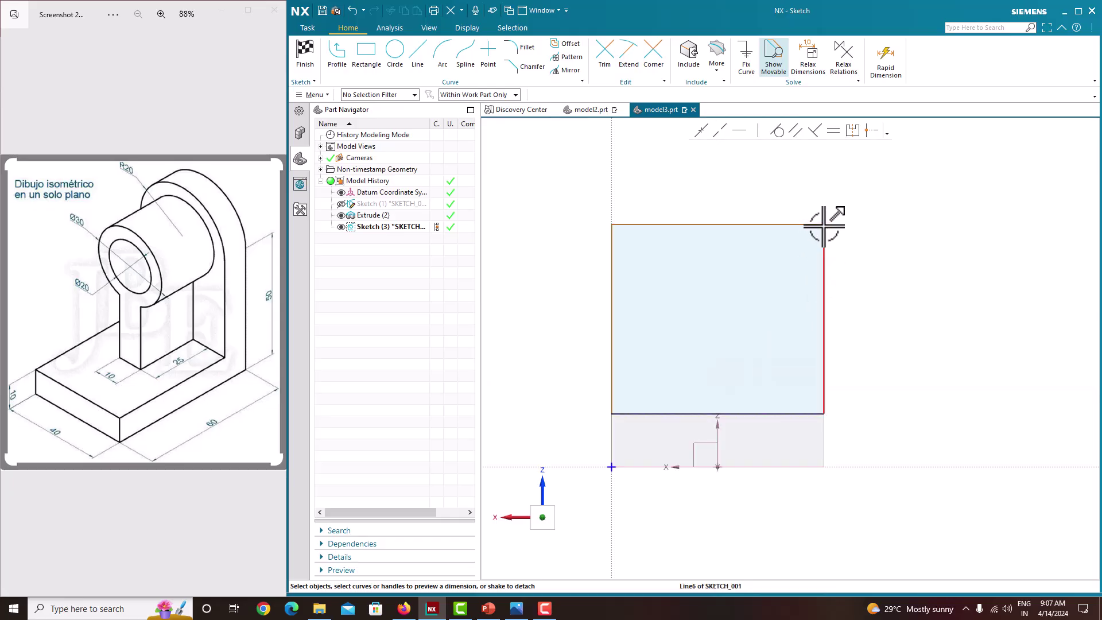
pyautogui.scroll(3, 824, 225)
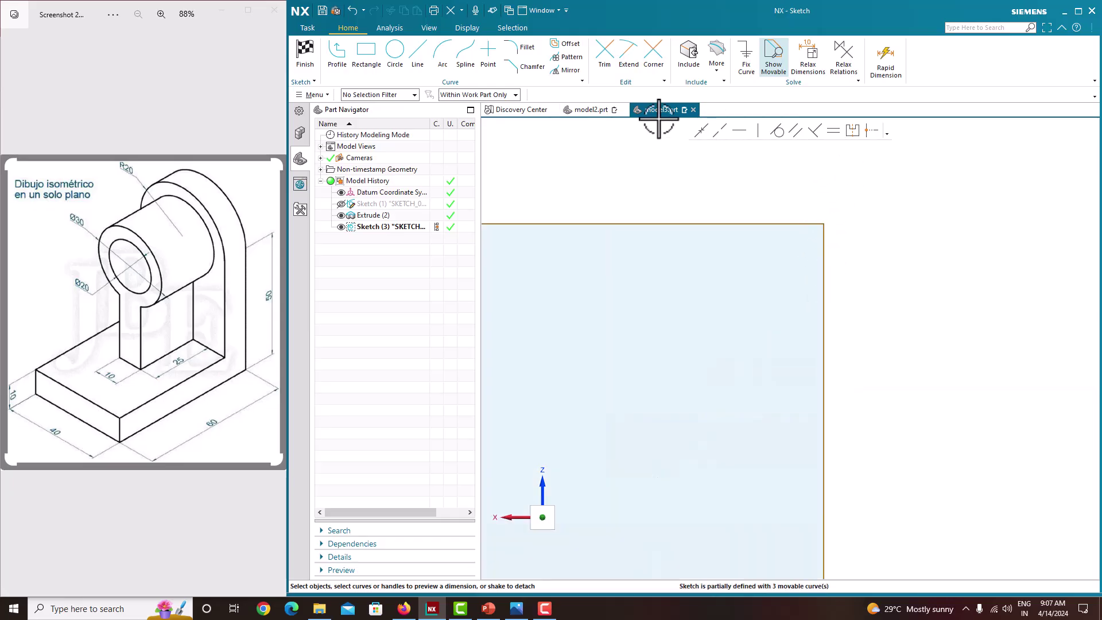
pyautogui.click(508, 95)
pyautogui.click(506, 114)
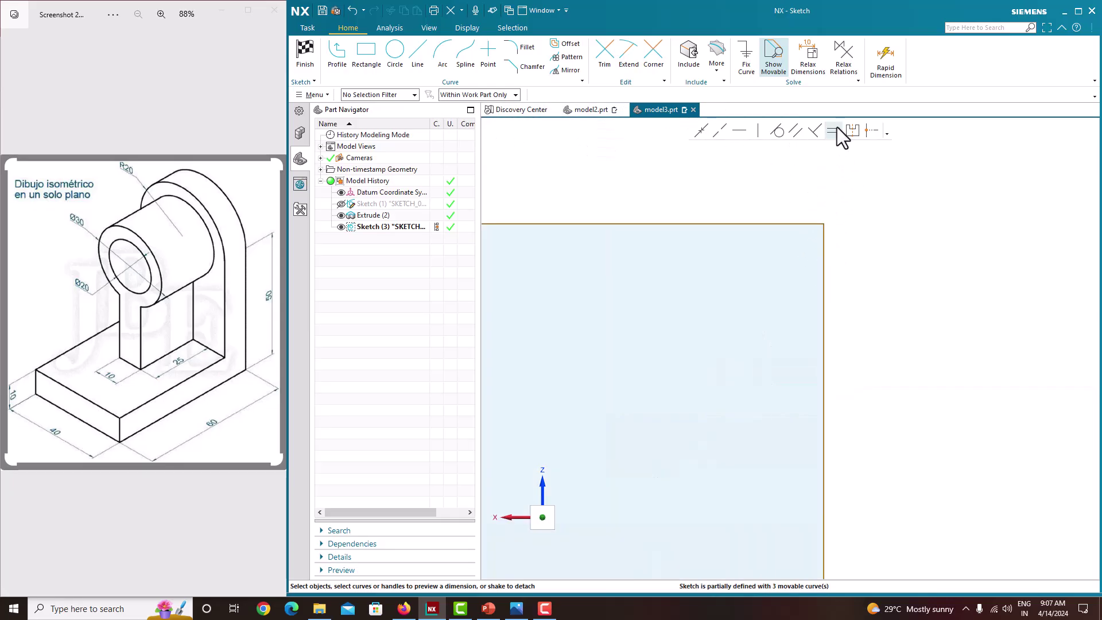
pyautogui.click(810, 68)
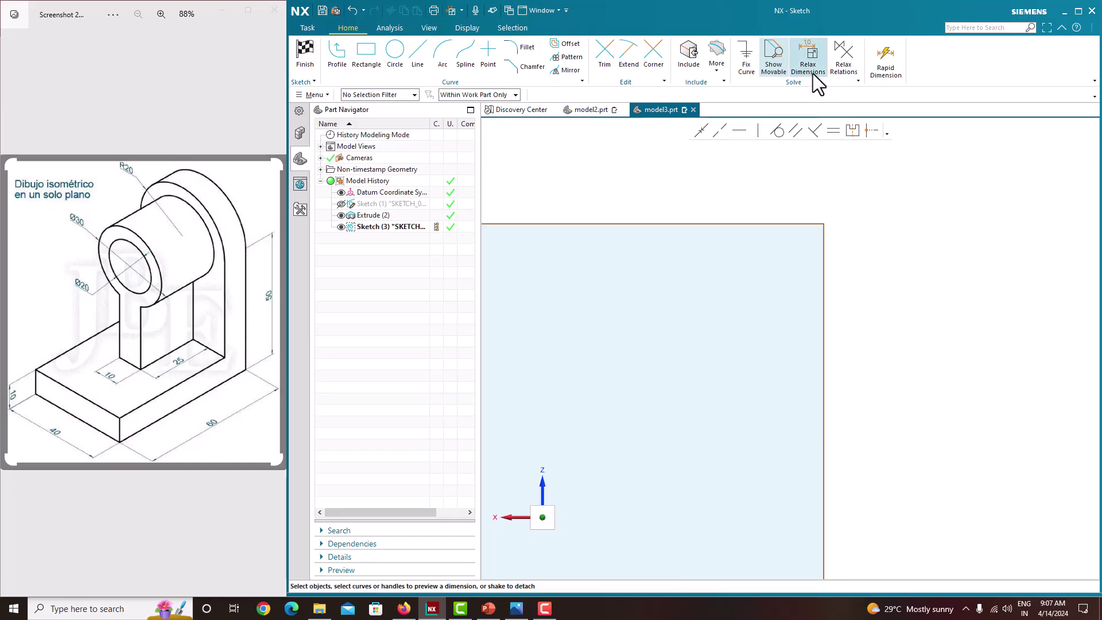
# - Dimension the rectangle's upper corner 70 mm above the horizontal sketch axis and finish the sketch
pyautogui.click(825, 224)
pyautogui.scroll(-5, 882, 267)
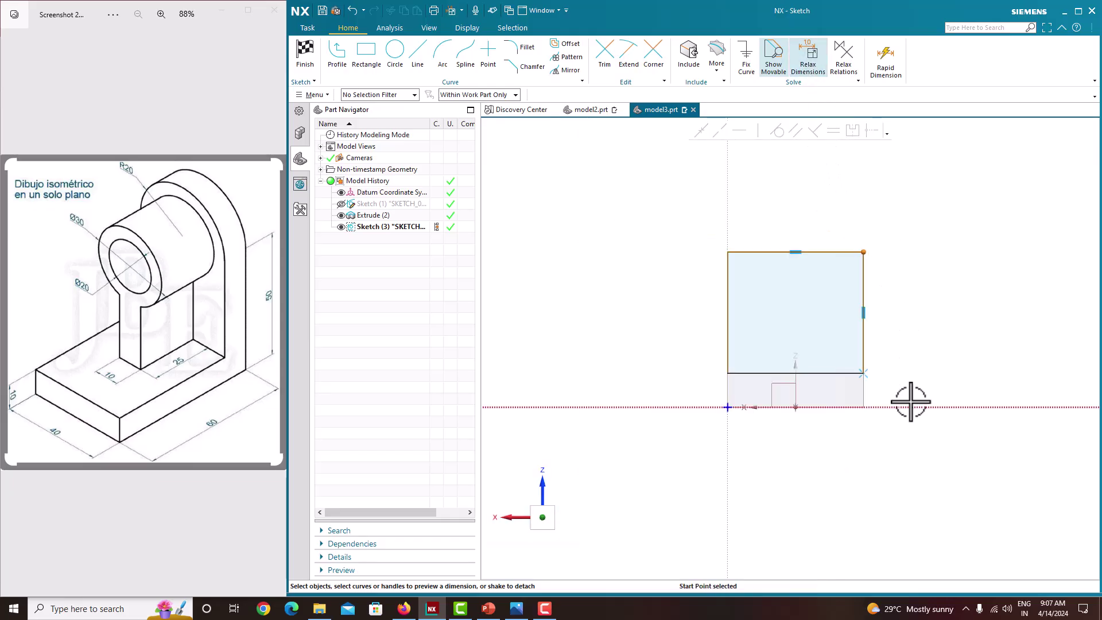
pyautogui.click(865, 326)
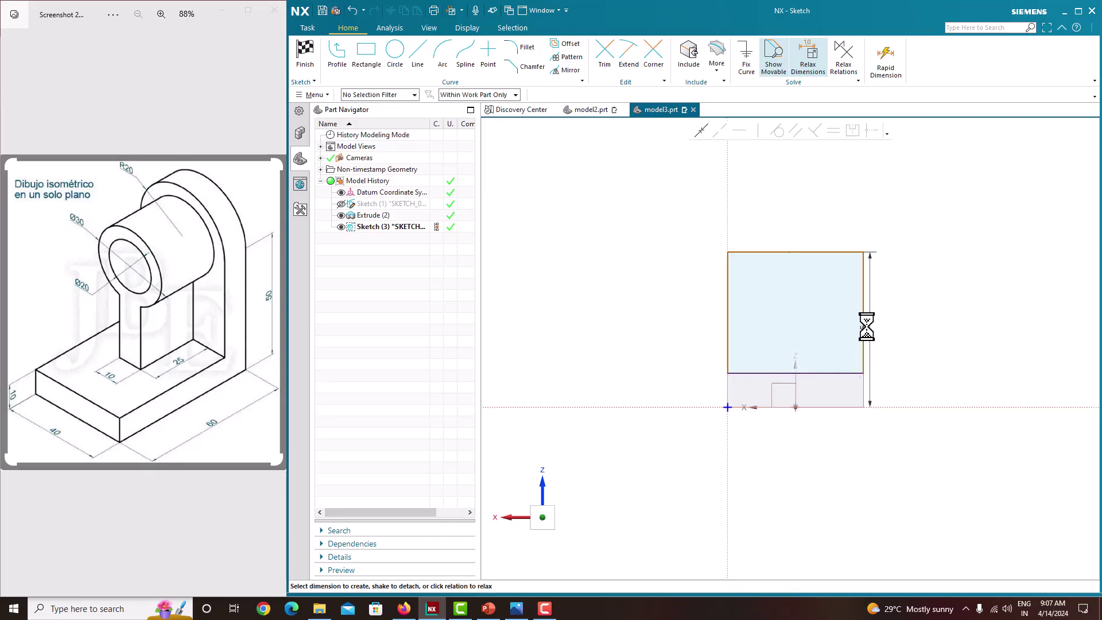
pyautogui.write('70')
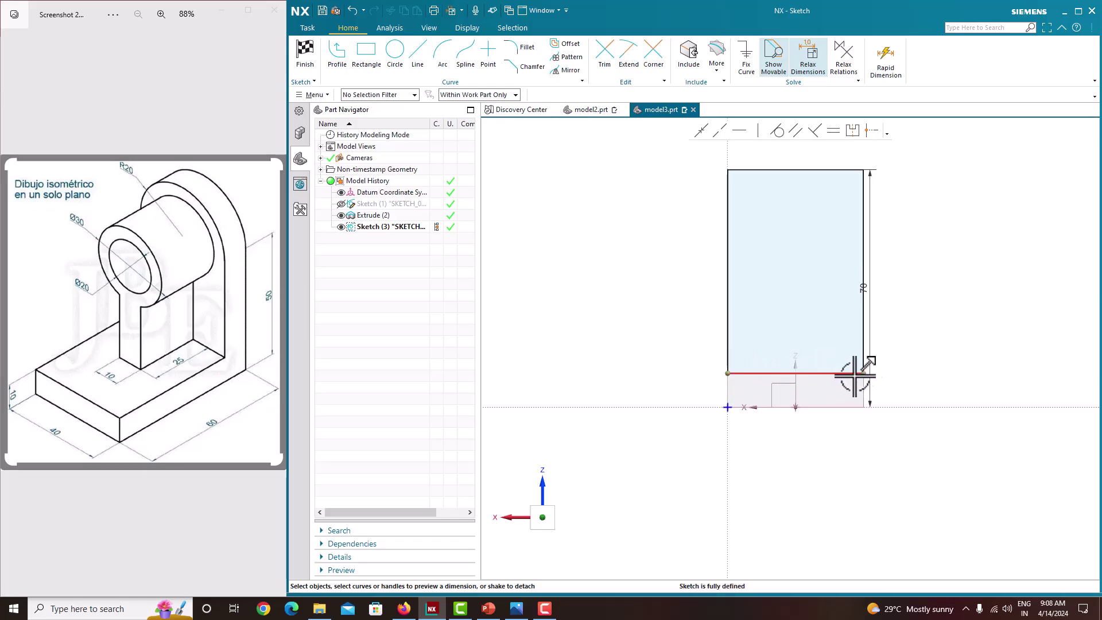
pyautogui.click(820, 373)
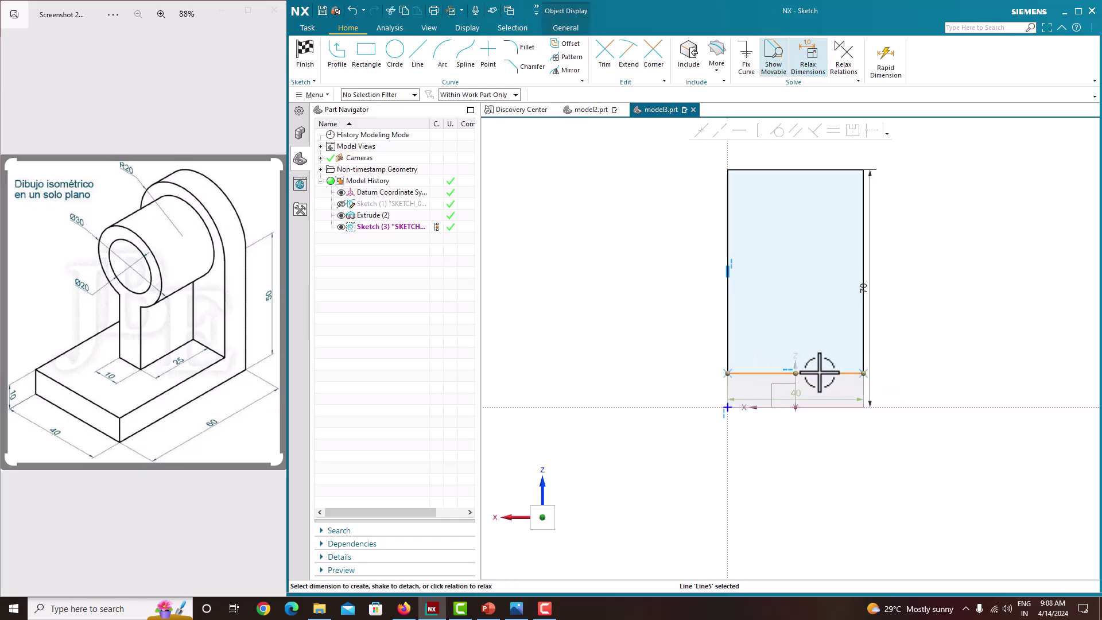
pyautogui.rightClick(943, 269)
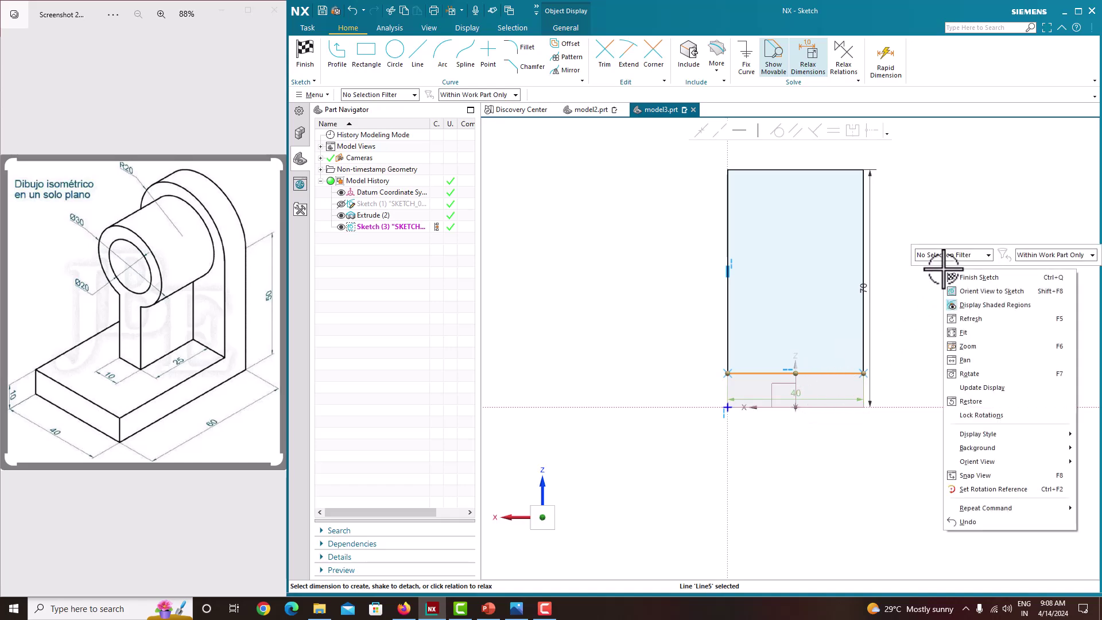
pyautogui.click(956, 276)
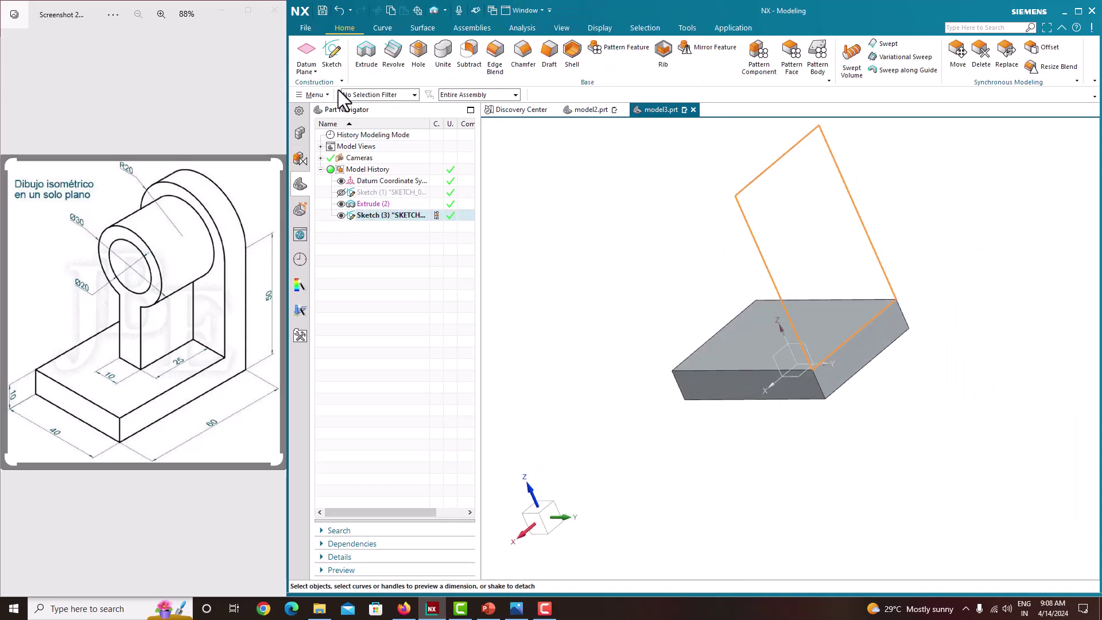
# - Extrude the upright rectangle 10 mm inward over the base, uniting it with the base body, and hide its sketch
pyautogui.click(366, 54)
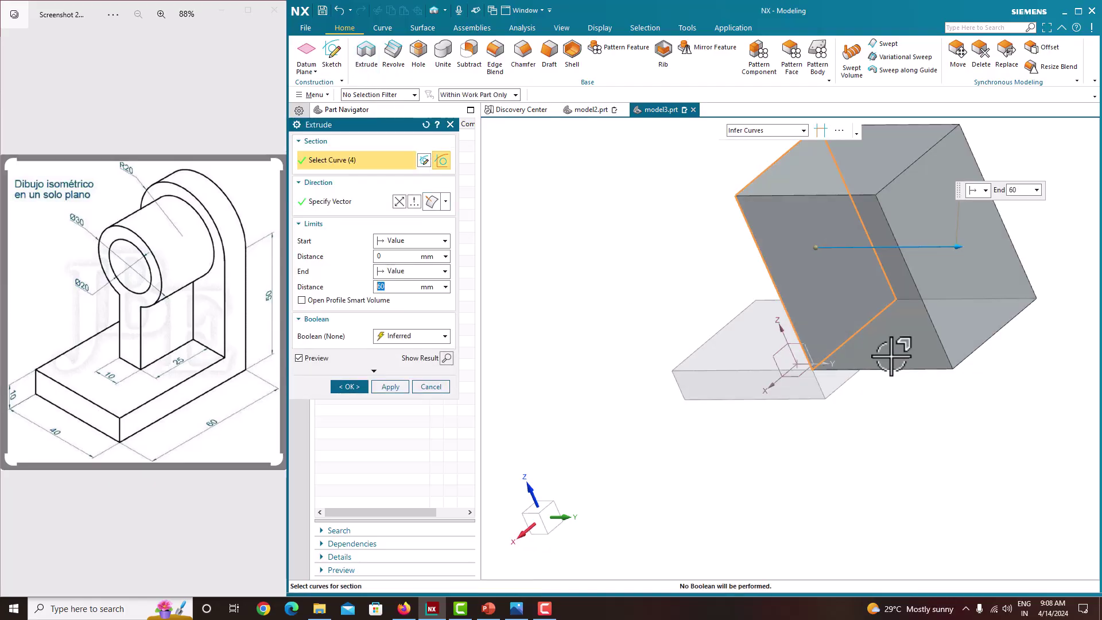
pyautogui.moveTo(964, 253); pyautogui.dragTo(772, 250)
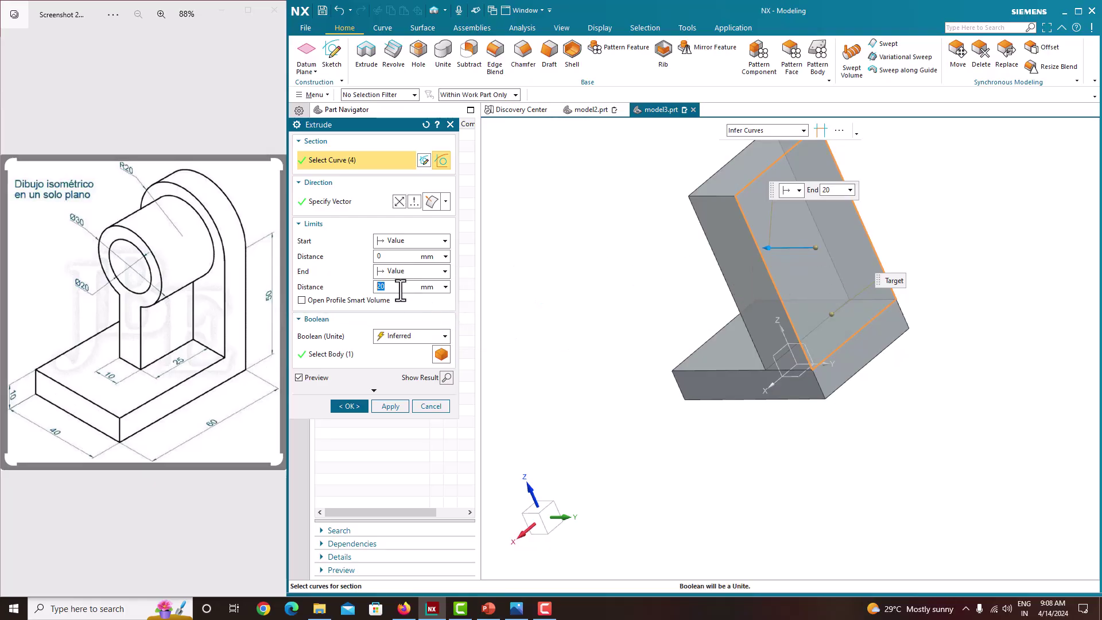
pyautogui.write('10')
pyautogui.click(396, 337)
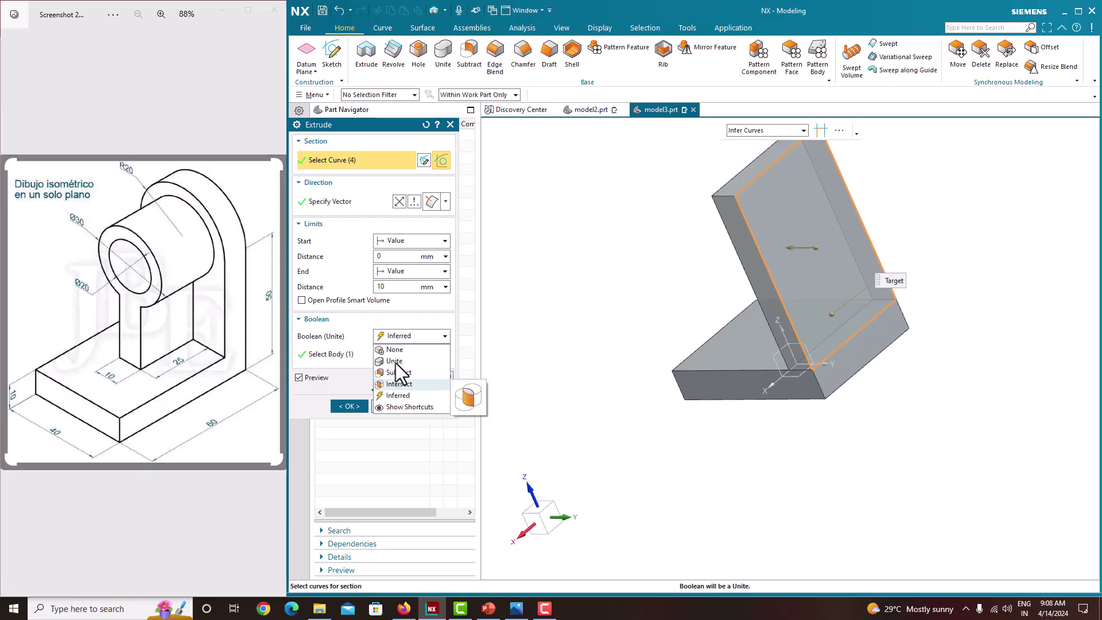
pyautogui.click(396, 361)
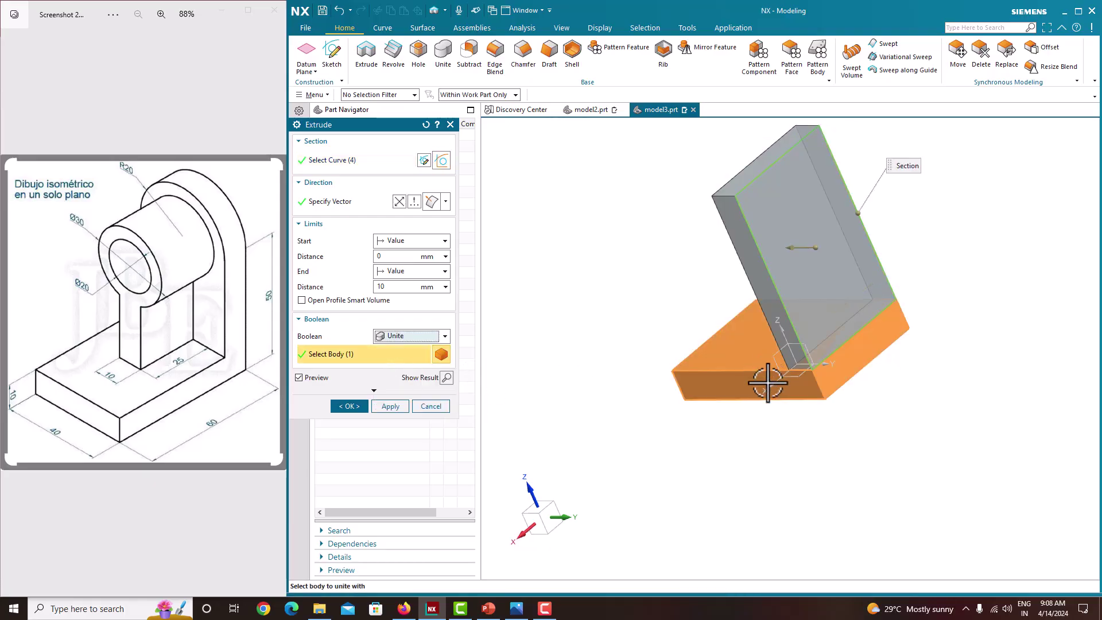
pyautogui.click(352, 408)
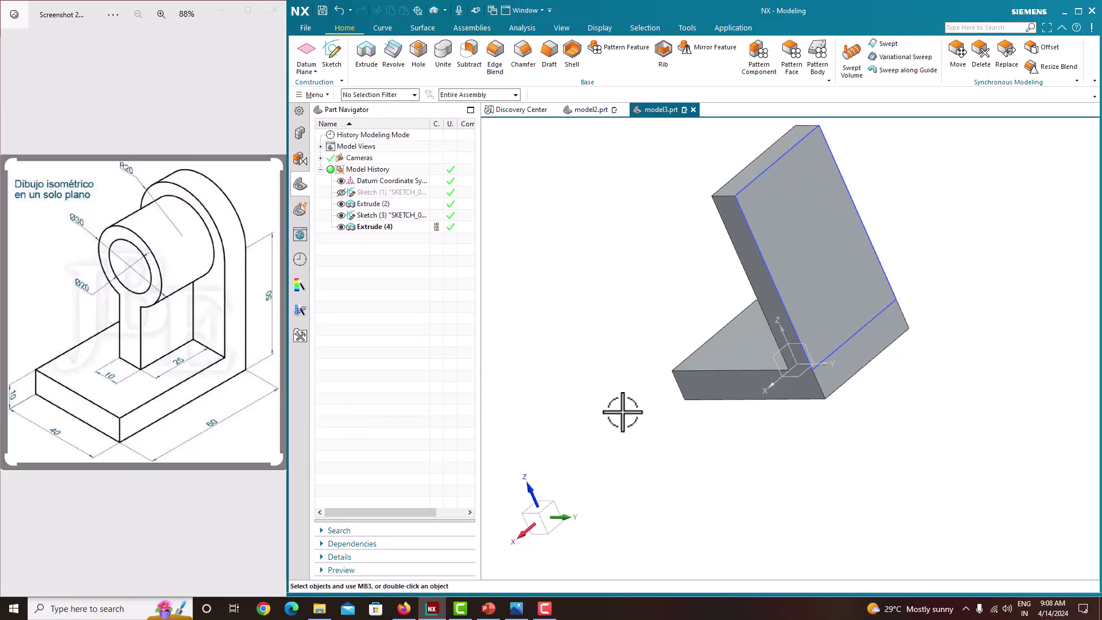
pyautogui.click(343, 216)
# - Round the upright plate's two upper corner edges with a circular 20 mm edge blend
pyautogui.moveTo(597, 339); pyautogui.dragTo(887, 248, button='middle')
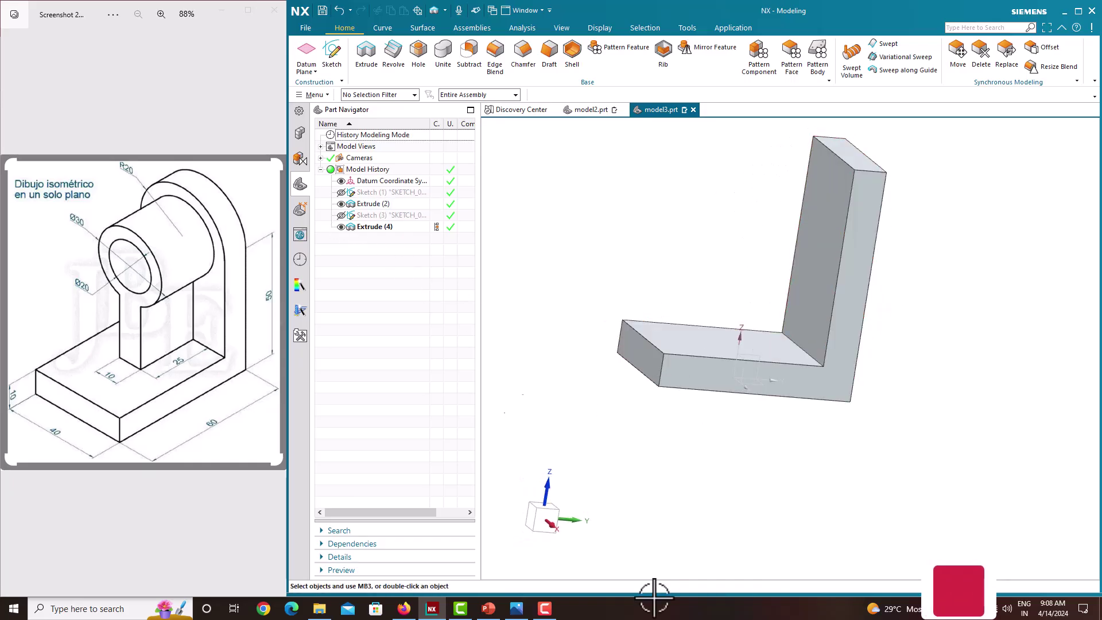
pyautogui.scroll(-3, 784, 497)
pyautogui.moveTo(782, 493); pyautogui.dragTo(808, 492, button='middle')
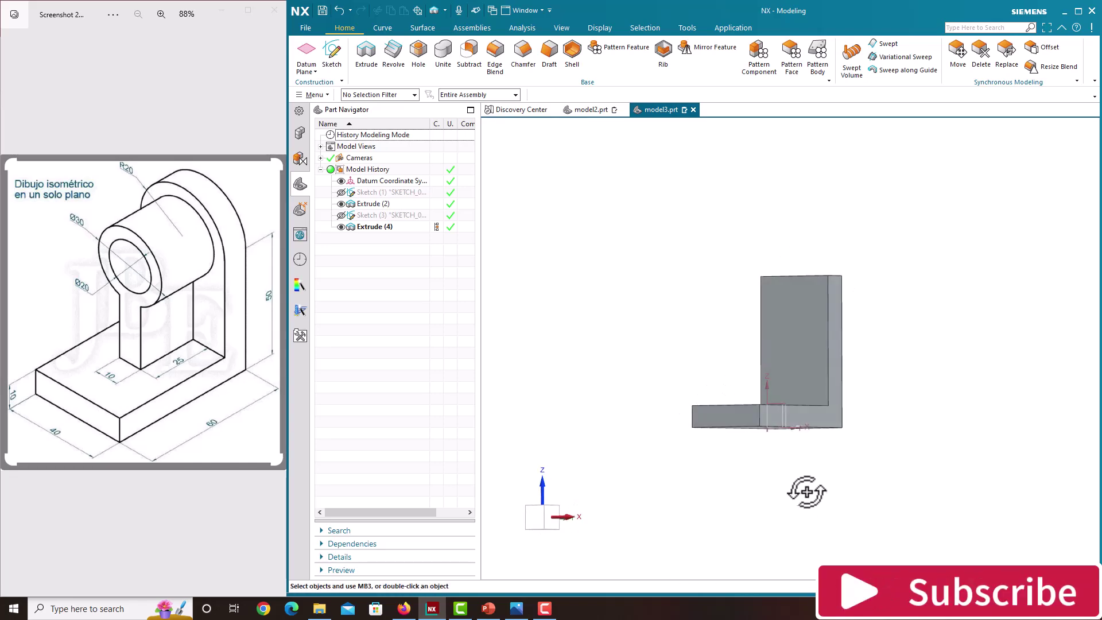
pyautogui.scroll(2, 191, 259)
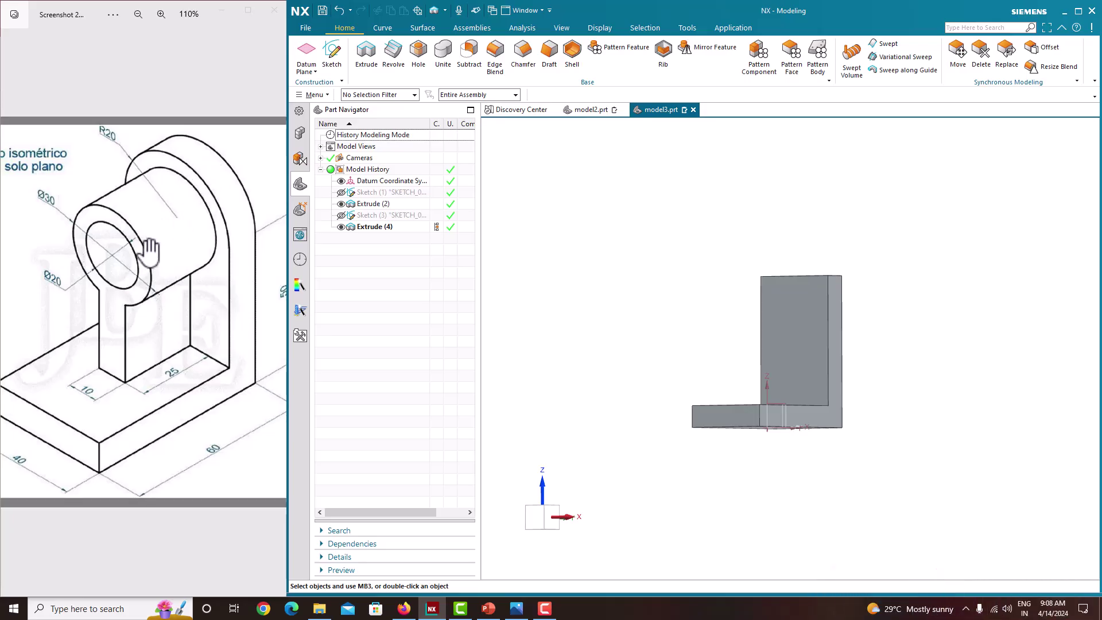
pyautogui.moveTo(692, 290); pyautogui.dragTo(712, 287, button='middle')
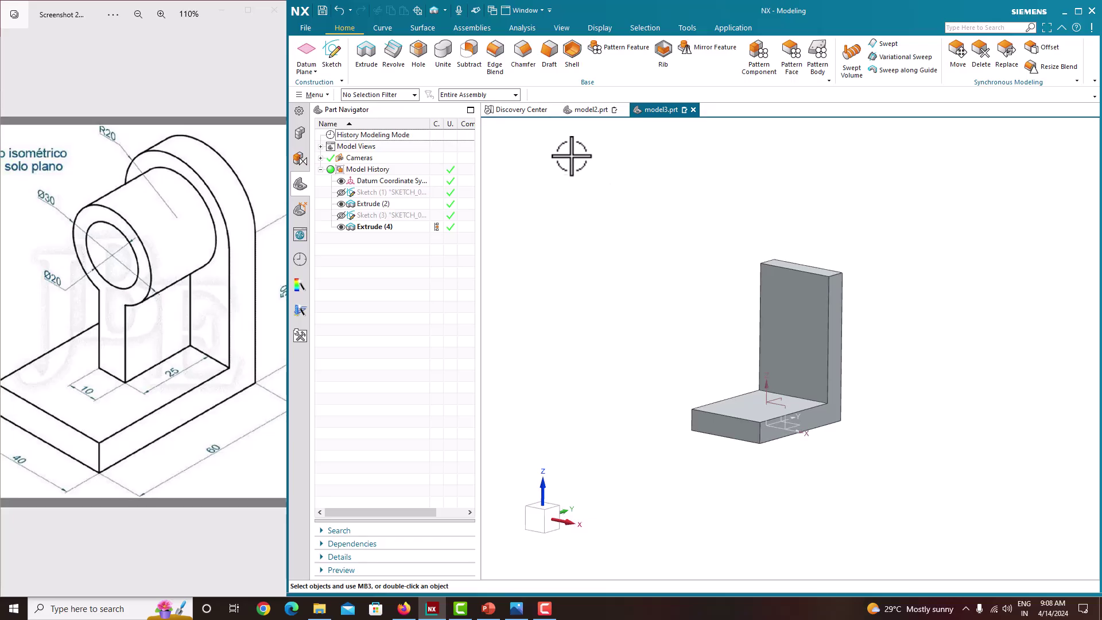
pyautogui.click(497, 74)
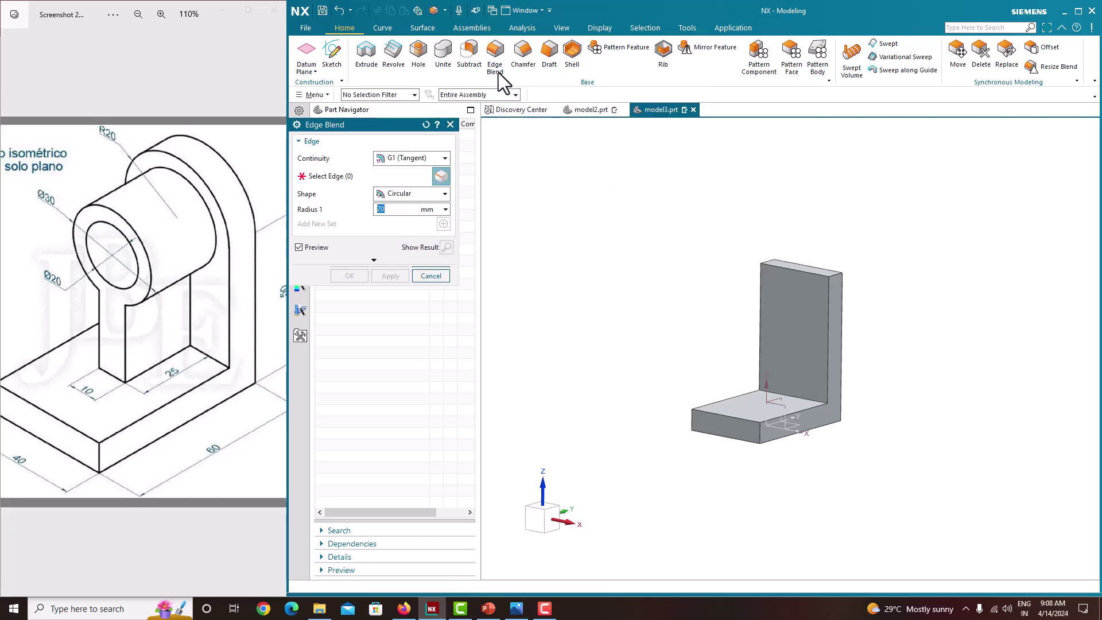
pyautogui.click(835, 274)
pyautogui.scroll(3, 769, 259)
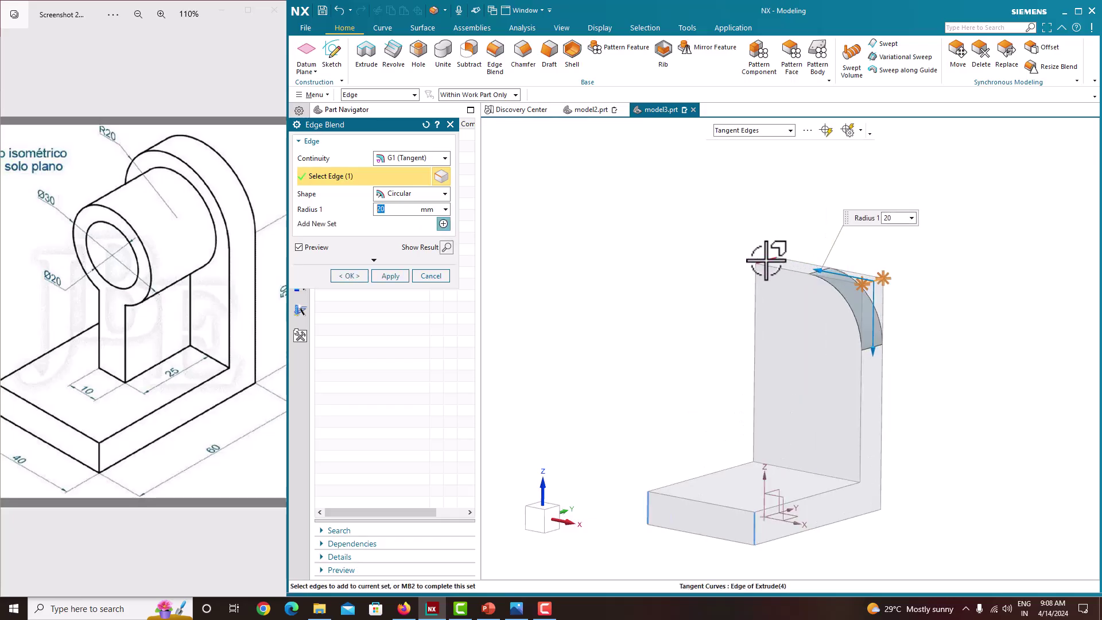
pyautogui.click(766, 260)
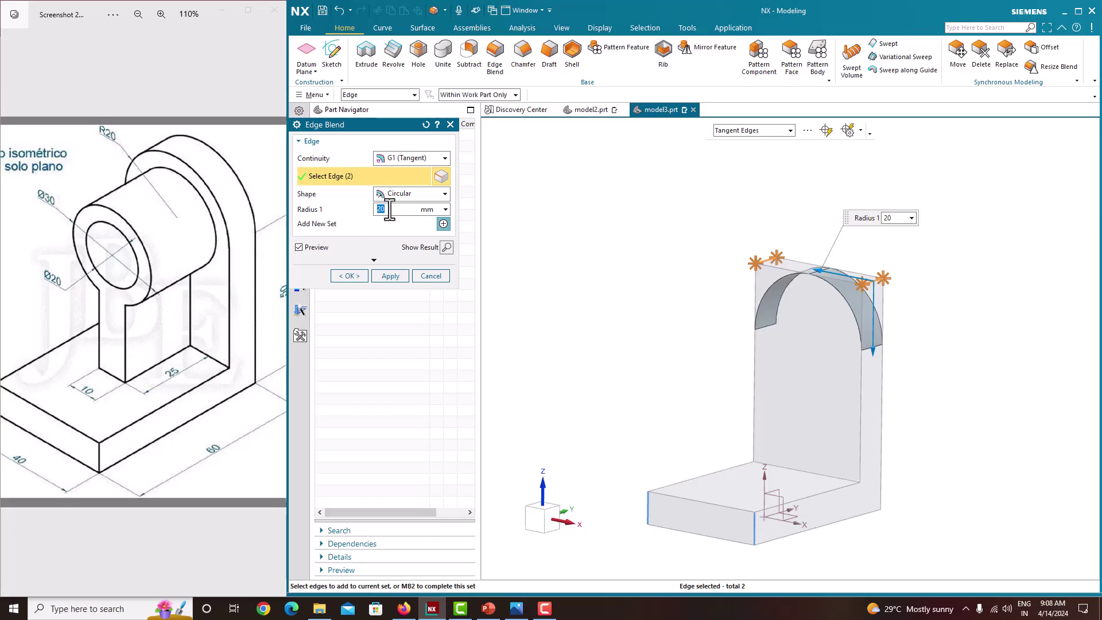
pyautogui.click(351, 276)
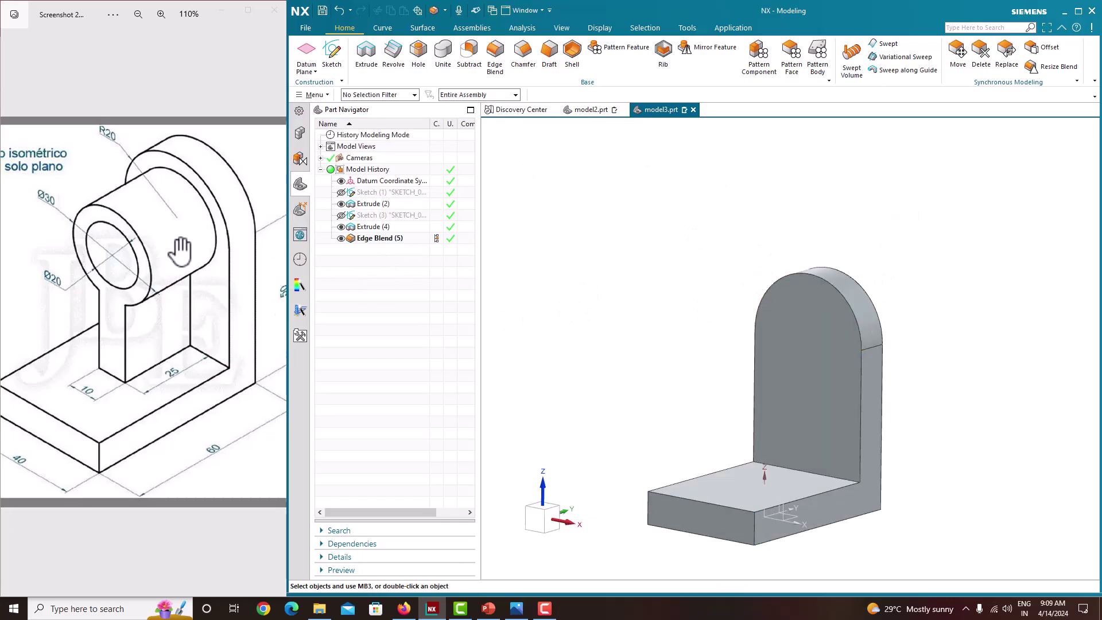
# - Start a sketch on the upright plate's inner face, with its origin at the face's lower-left corner where it meets the base
pyautogui.click(334, 62)
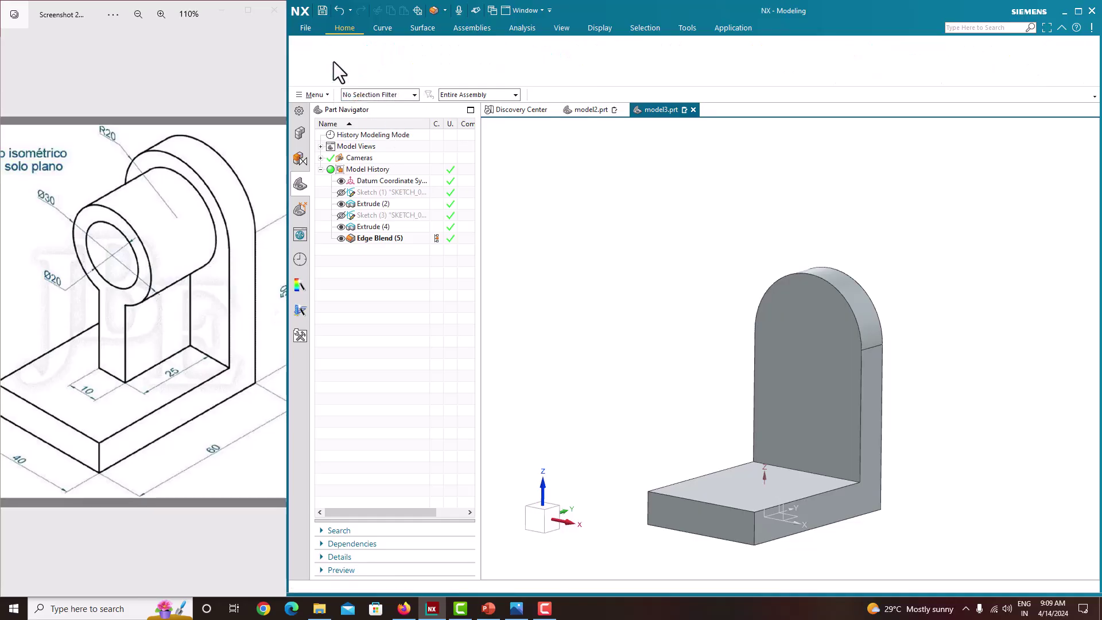
pyautogui.click(818, 312)
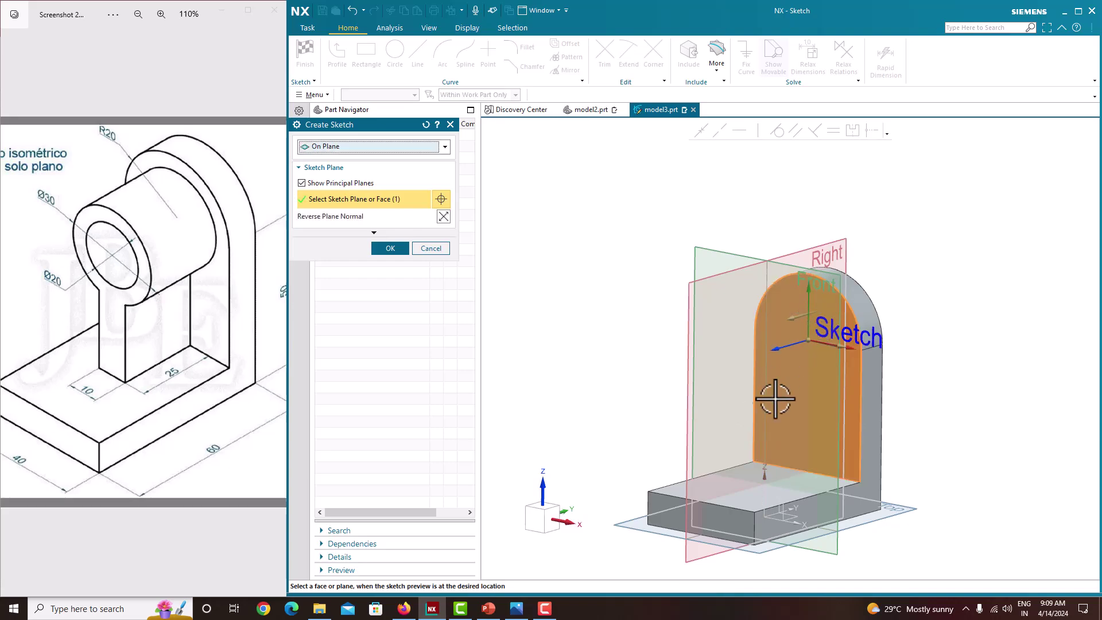
pyautogui.moveTo(799, 352)
pyautogui.mouseDown()
pyautogui.moveTo(755, 455)
pyautogui.moveTo(739, 457)
pyautogui.moveTo(754, 461)
pyautogui.mouseUp()
pyautogui.click(390, 248)
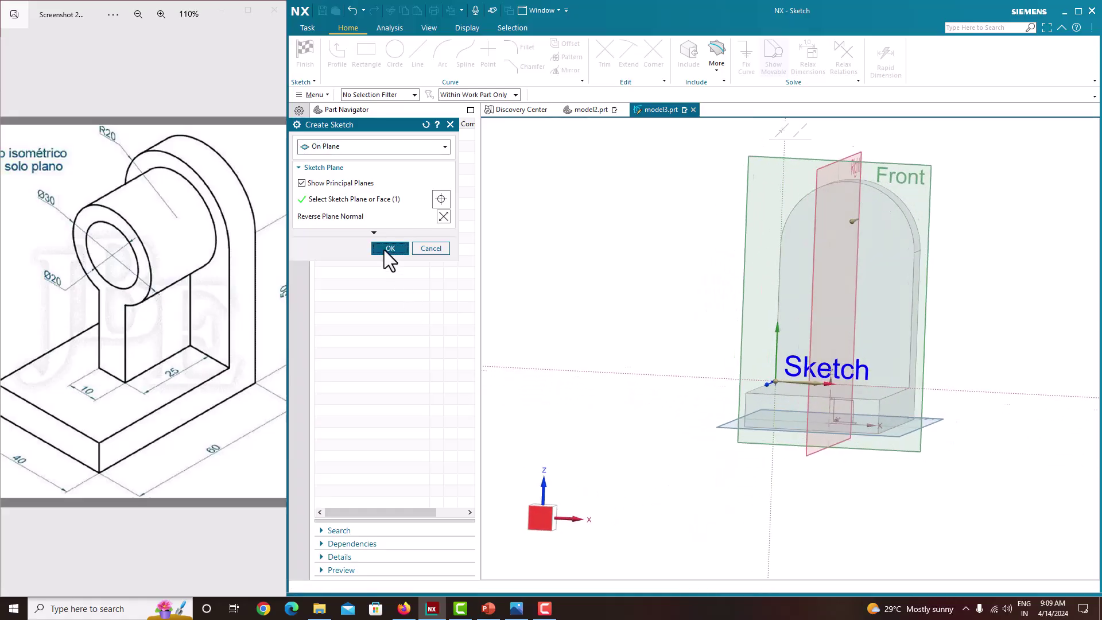
pyautogui.scroll(3, 786, 428)
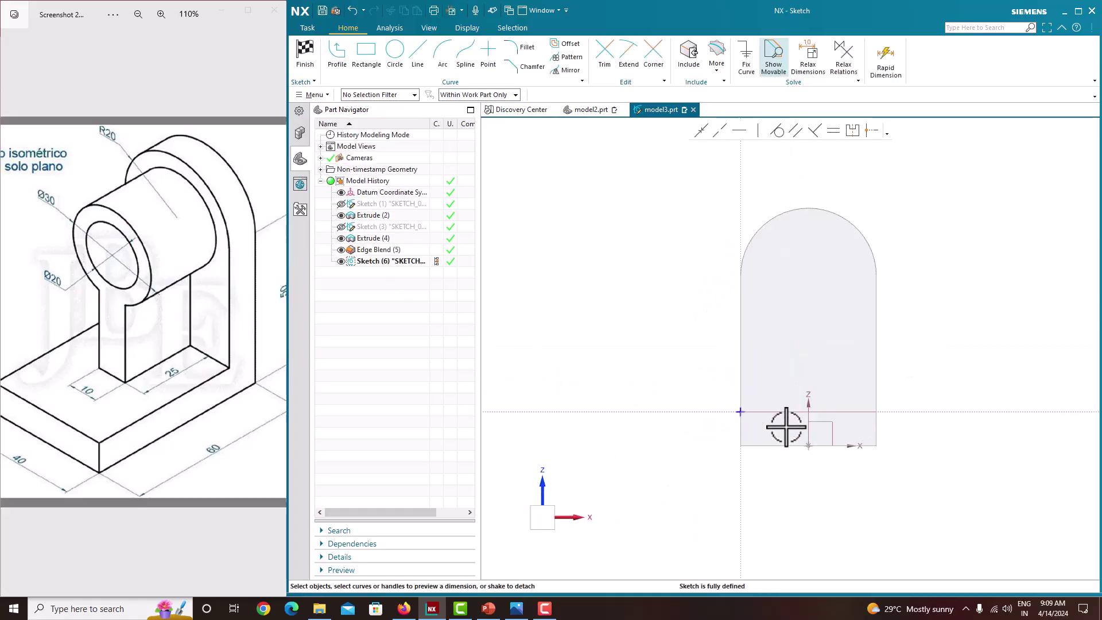
# - Sketch a circle about 25.6 mm in diameter on the plate face, centred on the arc centre of its rounded top edge
pyautogui.click(401, 68)
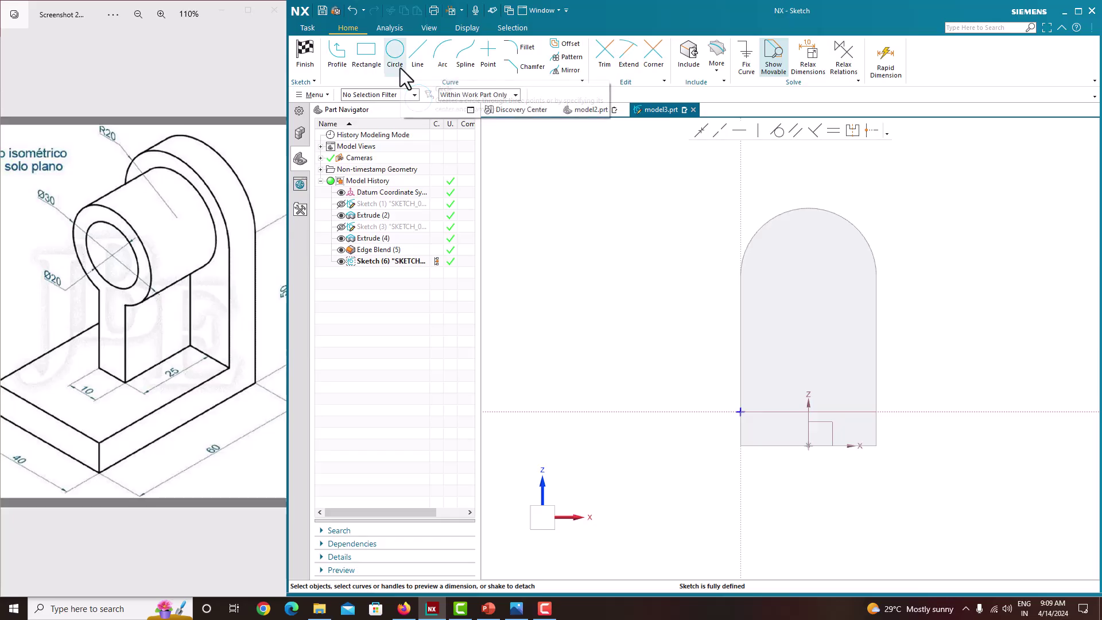
pyautogui.click(491, 94)
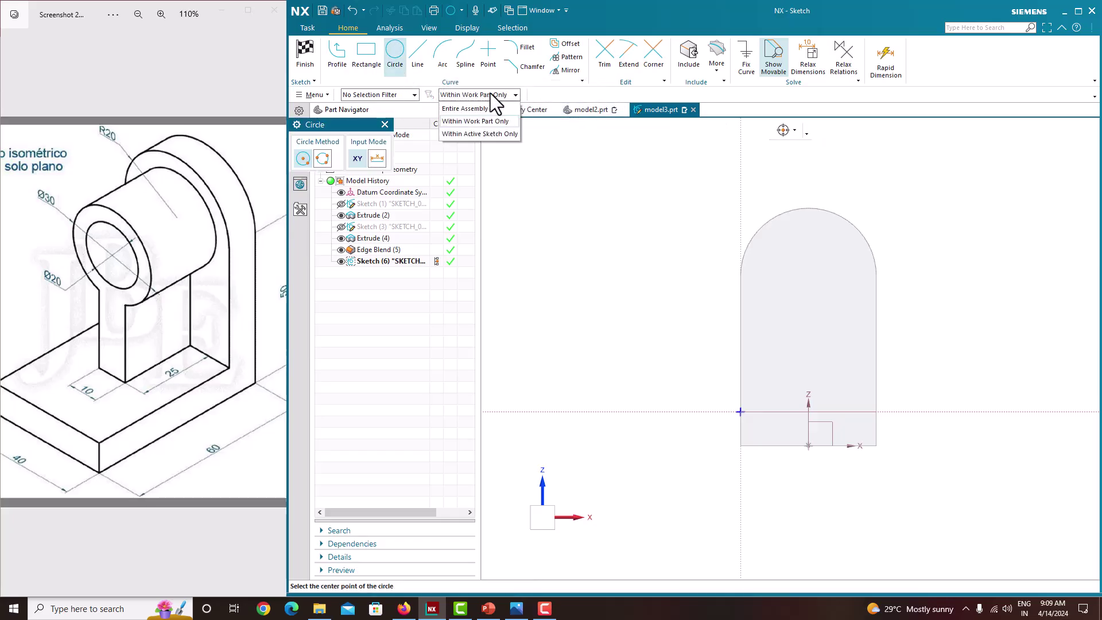
pyautogui.click(486, 122)
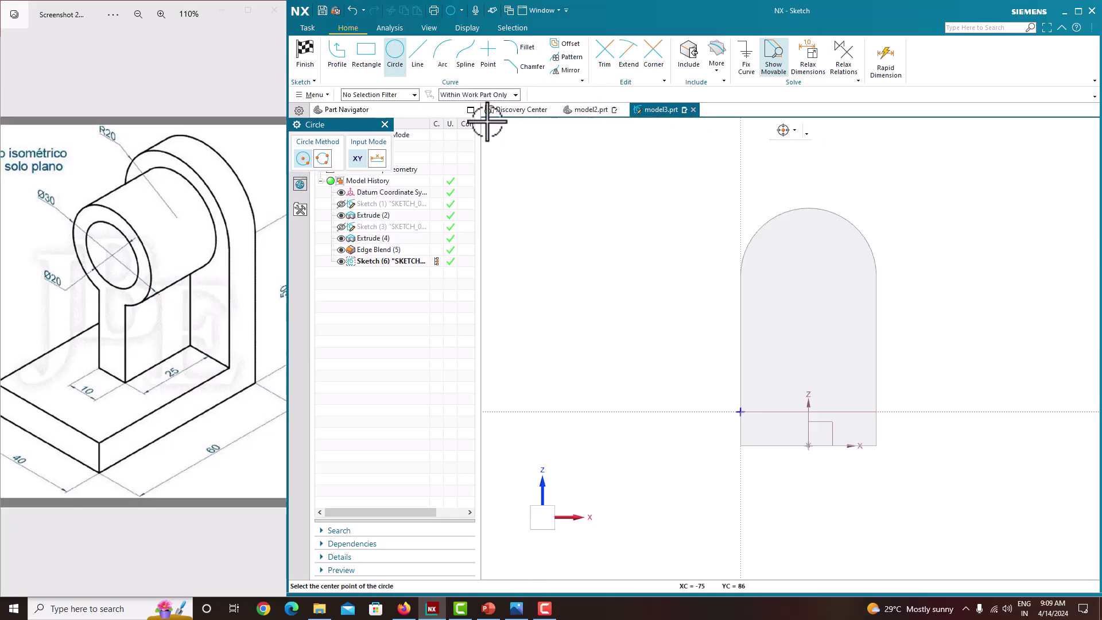
pyautogui.moveTo(826, 211)
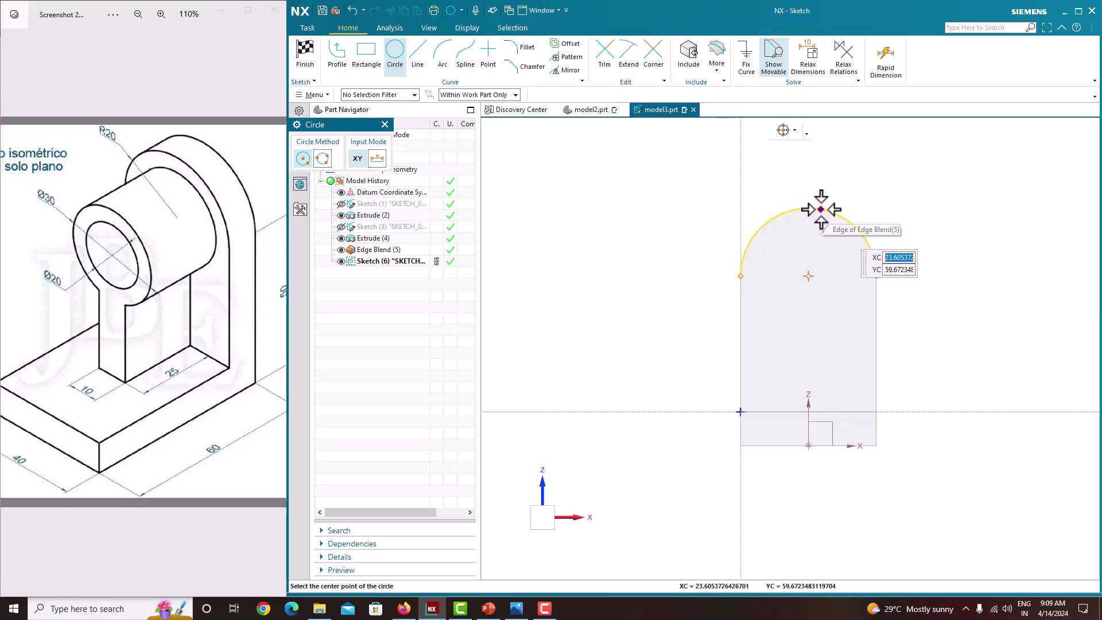
pyautogui.click(810, 276)
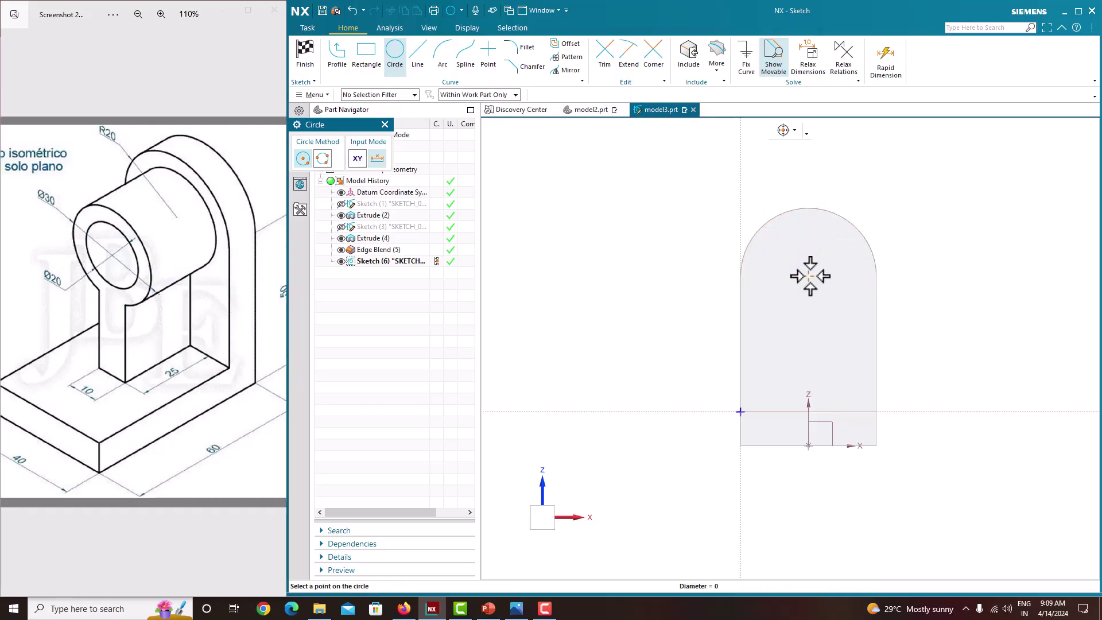
pyautogui.click(850, 288)
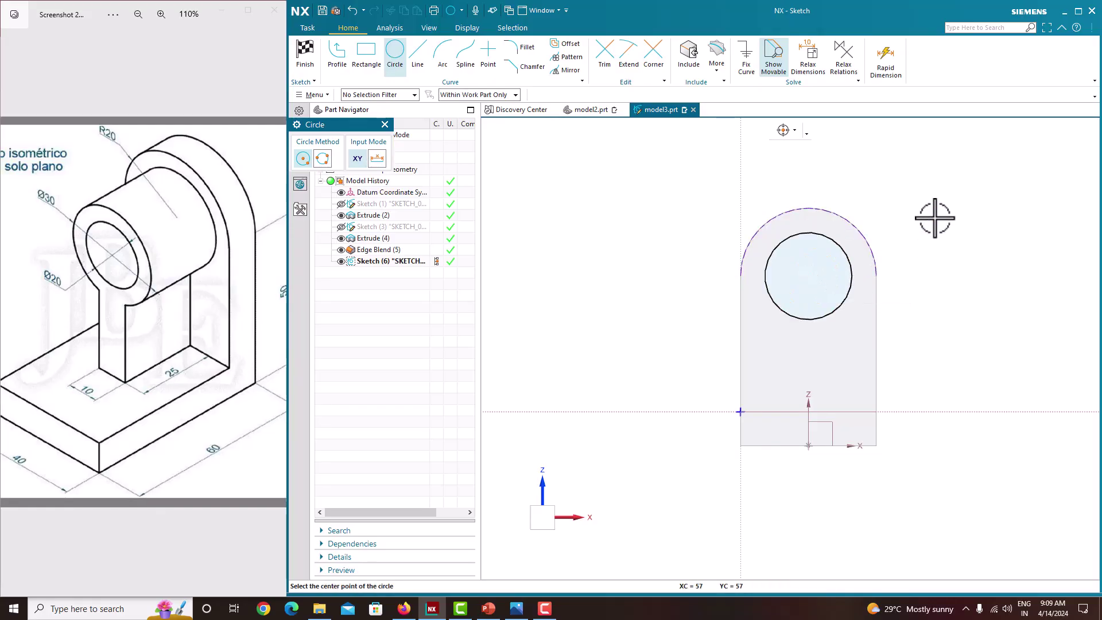
pyautogui.press('Escape')
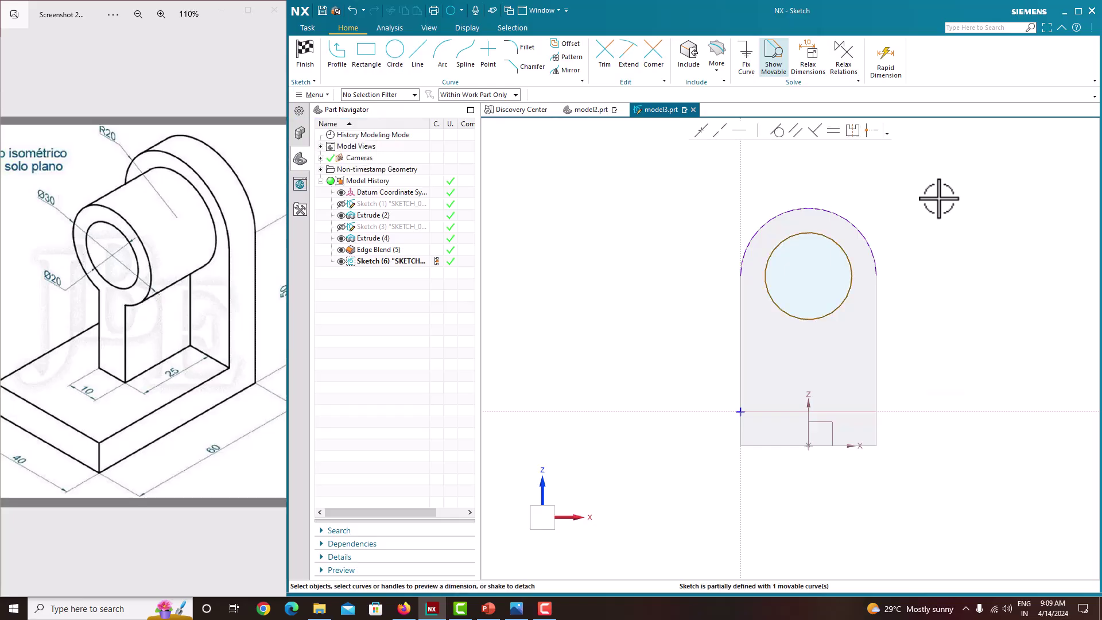
# - Dimension the circle with a diameter of 30 mm and finish the sketch
pyautogui.click(842, 241)
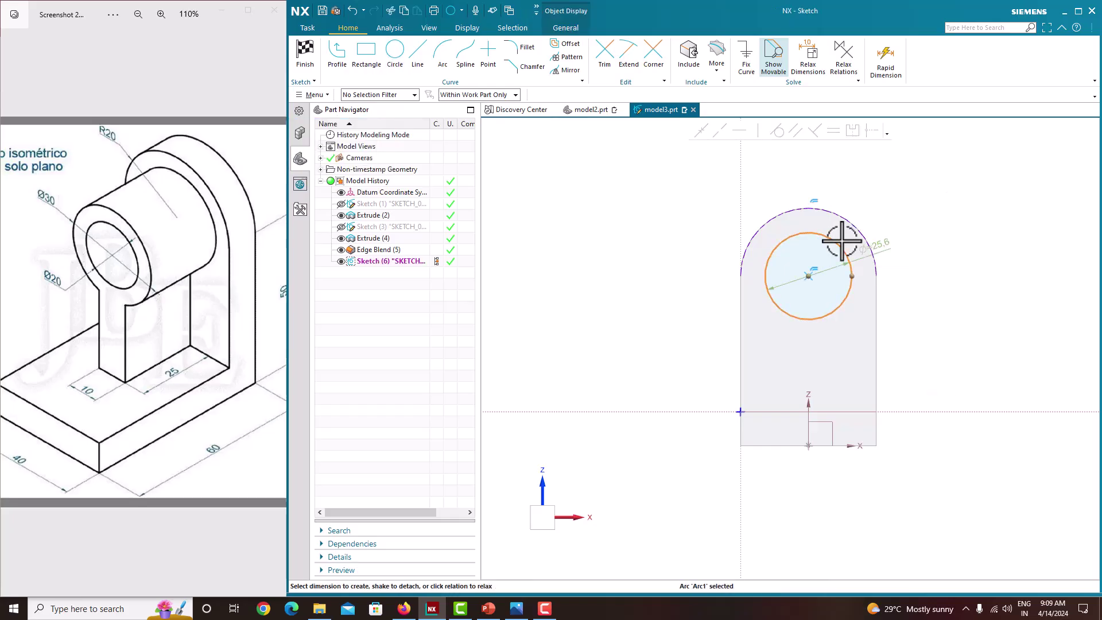
pyautogui.doubleClick(877, 246)
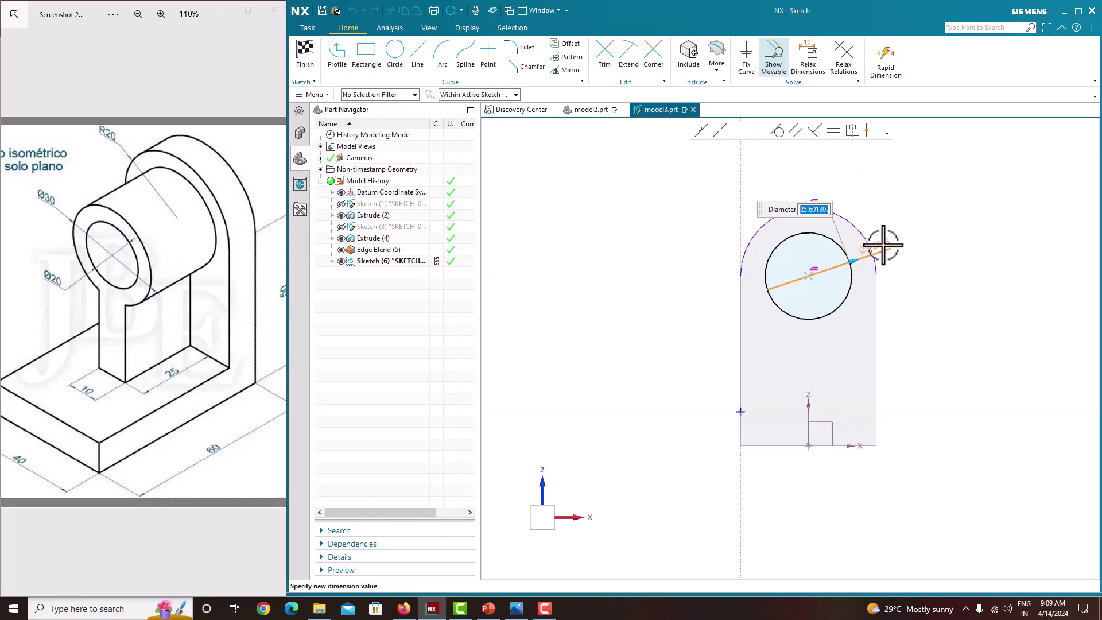
pyautogui.write('0')
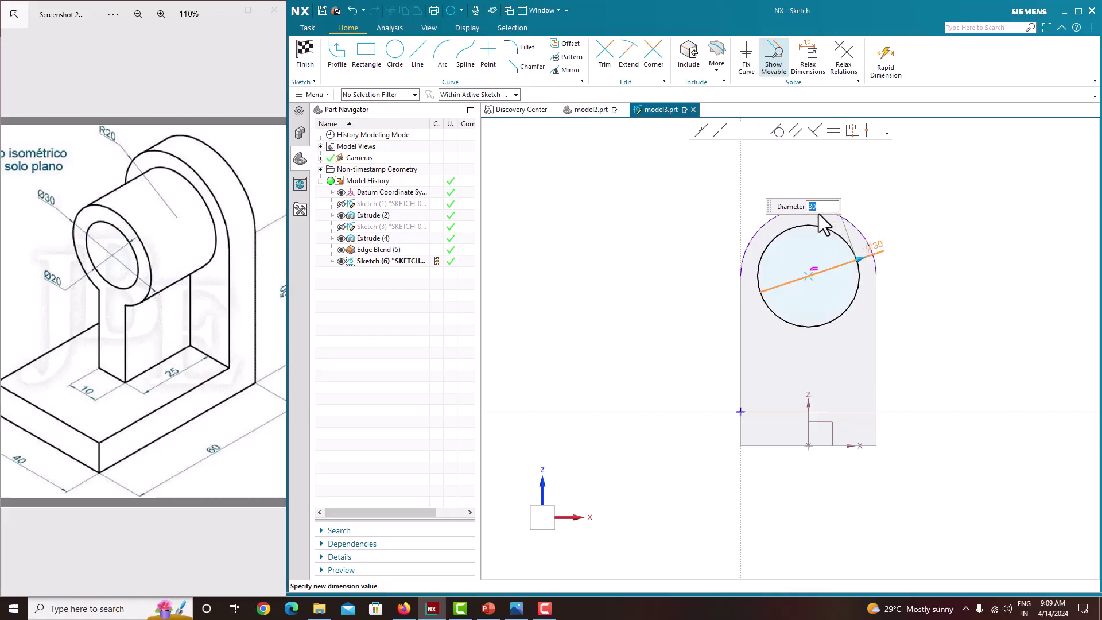
pyautogui.press('Return')
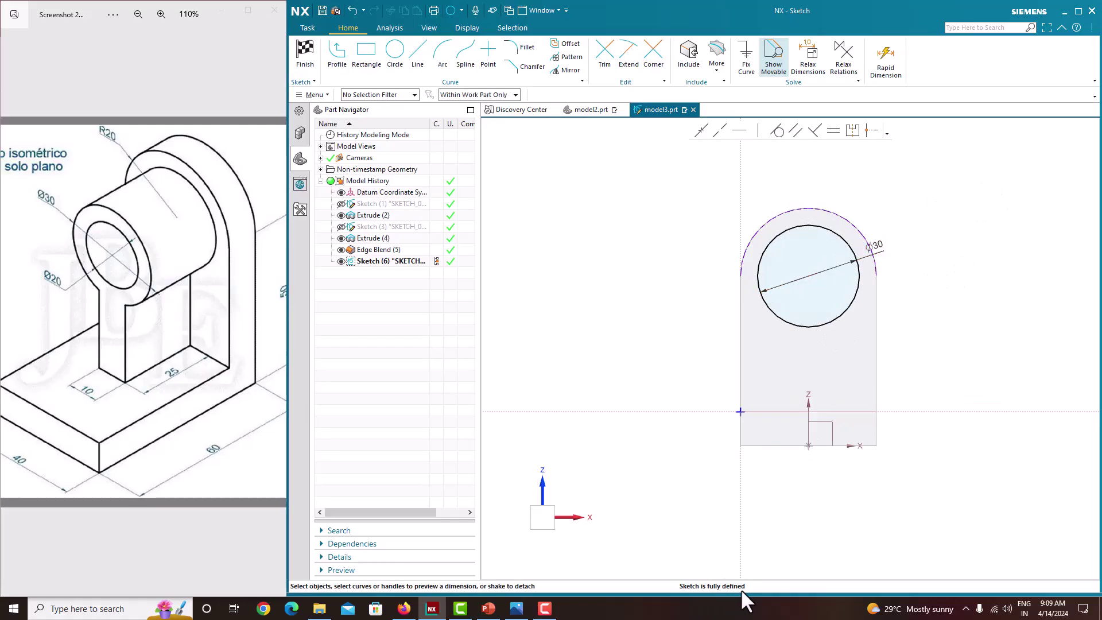
pyautogui.rightClick(568, 250)
pyautogui.click(583, 262)
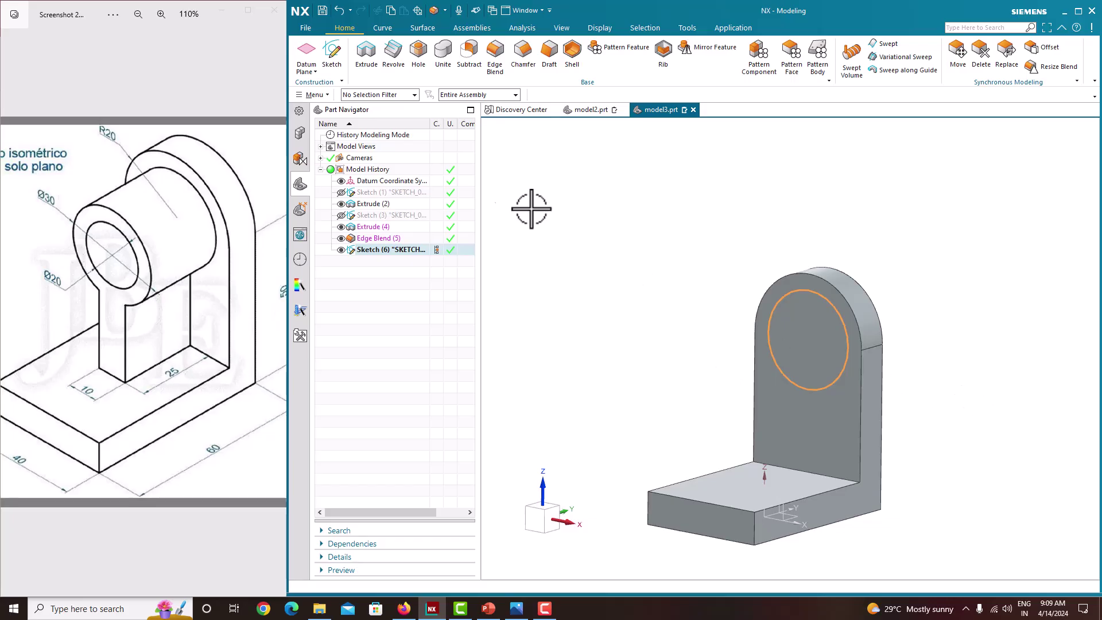
# - Reopen the circle's sketch for editing and draw a vertical line about 54 mm long downward from the circle's centre
pyautogui.rightClick(384, 252)
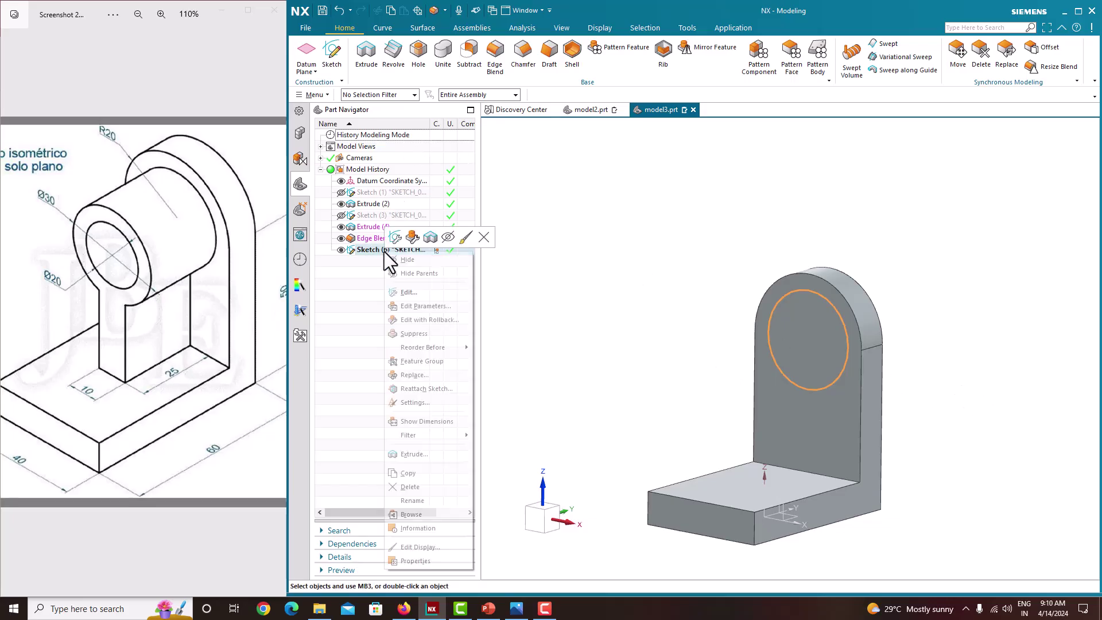
pyautogui.click(419, 295)
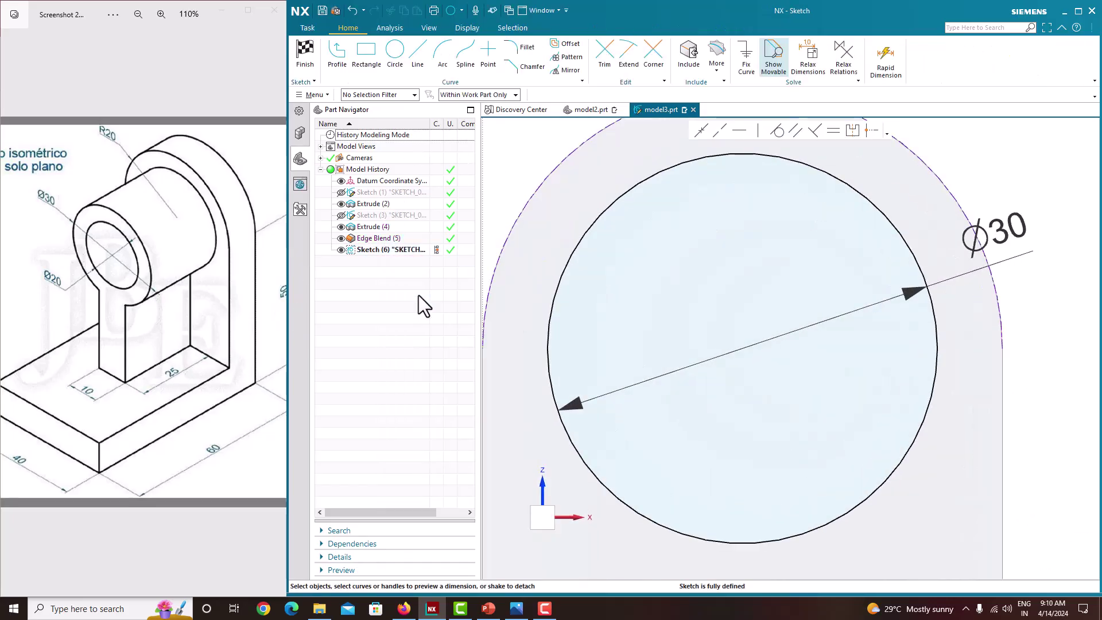
pyautogui.scroll(1, 848, 385)
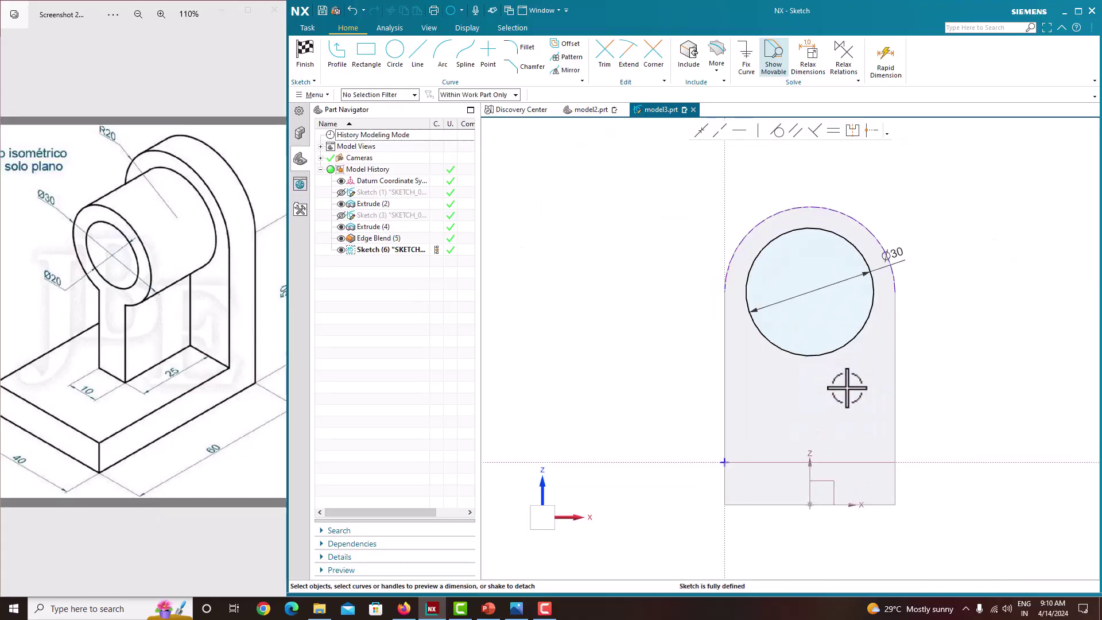
pyautogui.click(417, 66)
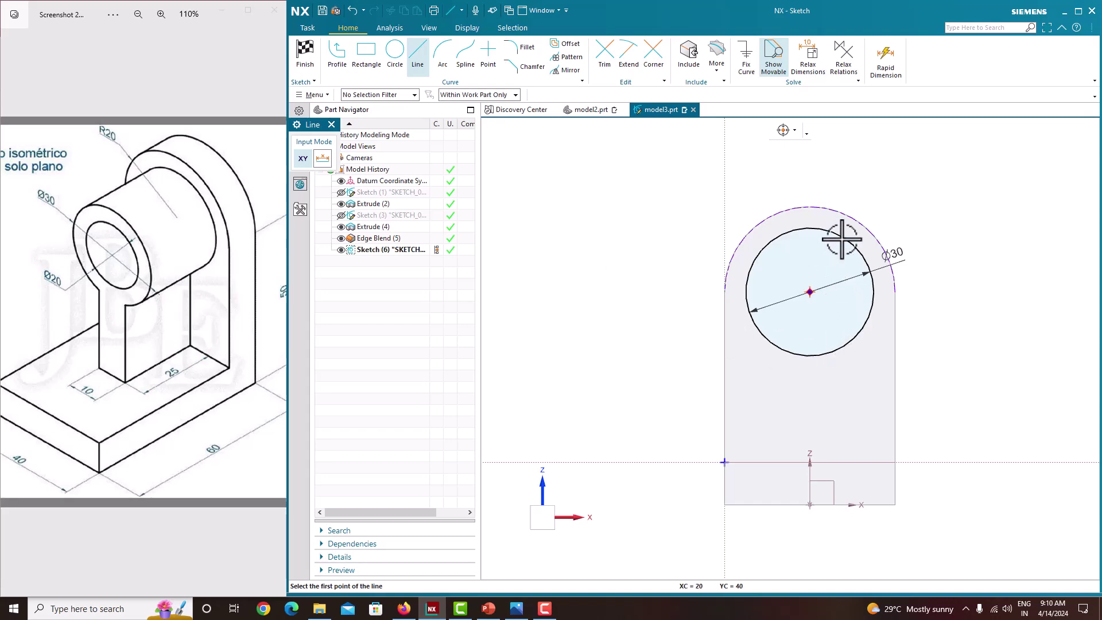
pyautogui.click(810, 292)
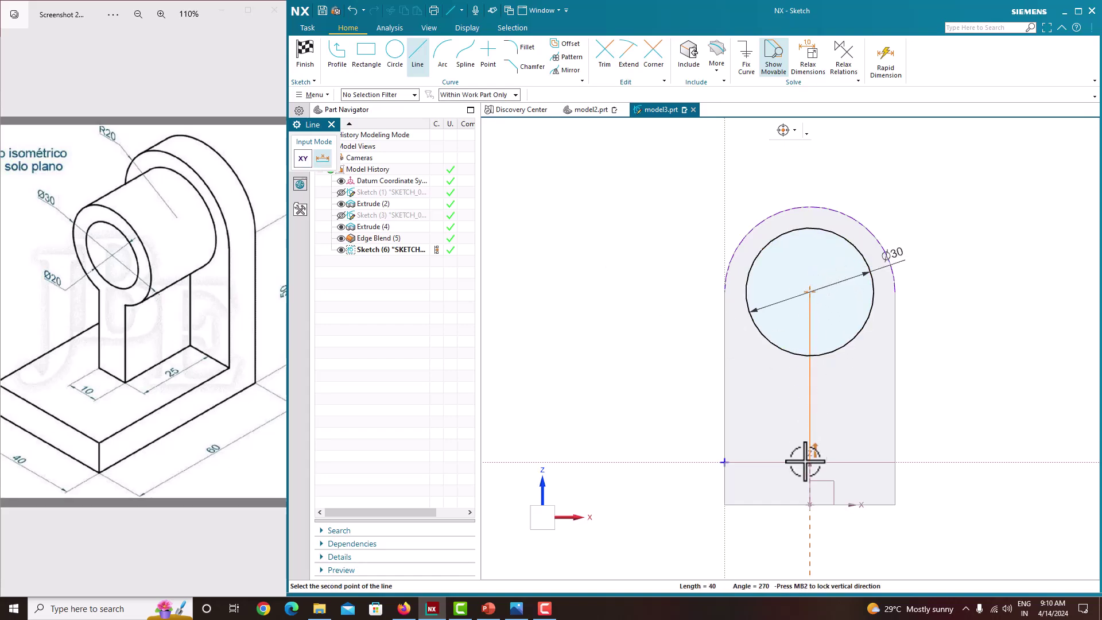
pyautogui.click(807, 521)
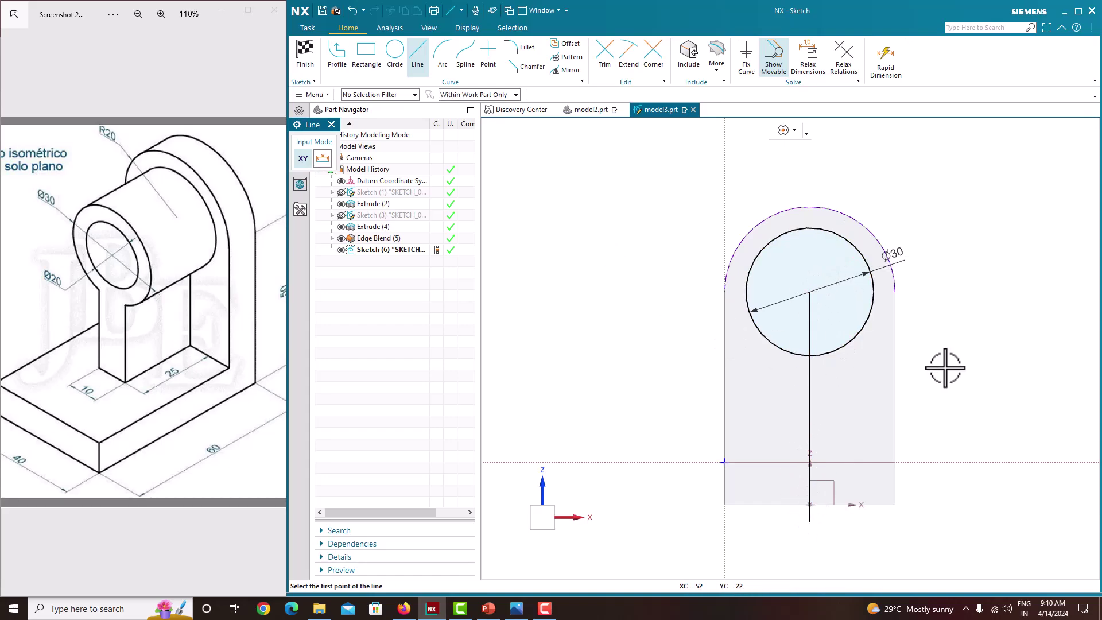
pyautogui.press('Escape')
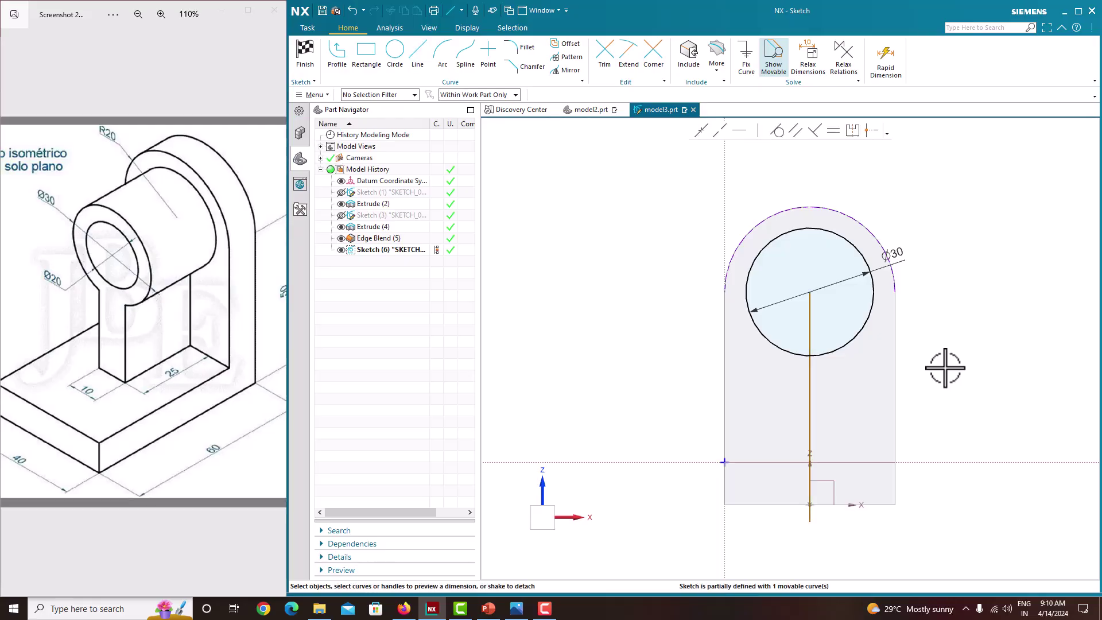
# - Convert the vertical line below the circle's centre to a reference line
pyautogui.click(810, 393)
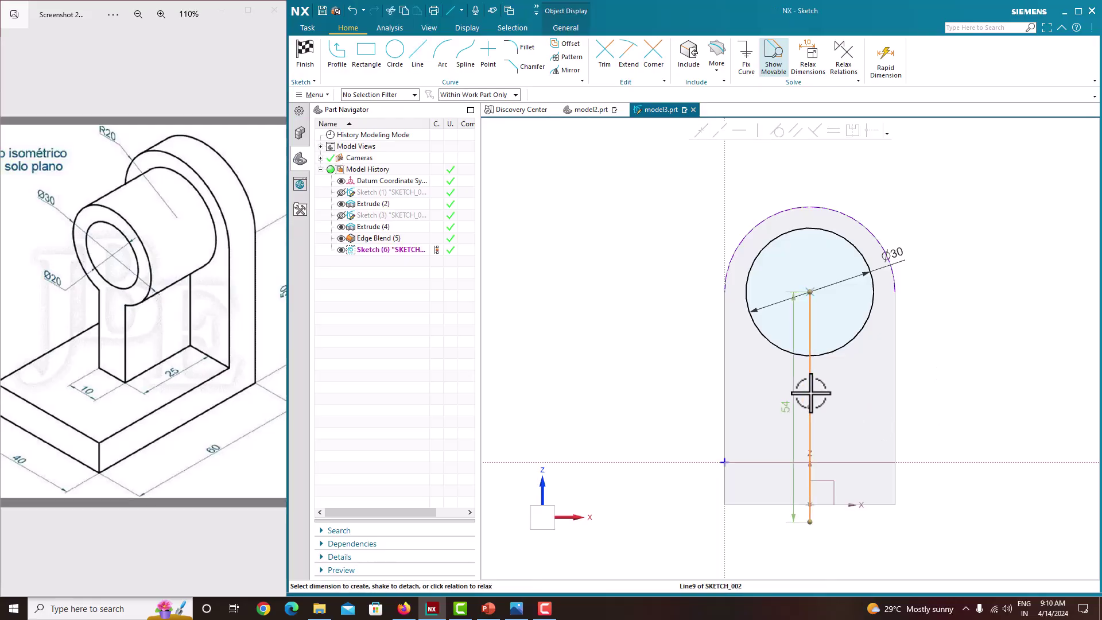
pyautogui.click(832, 374)
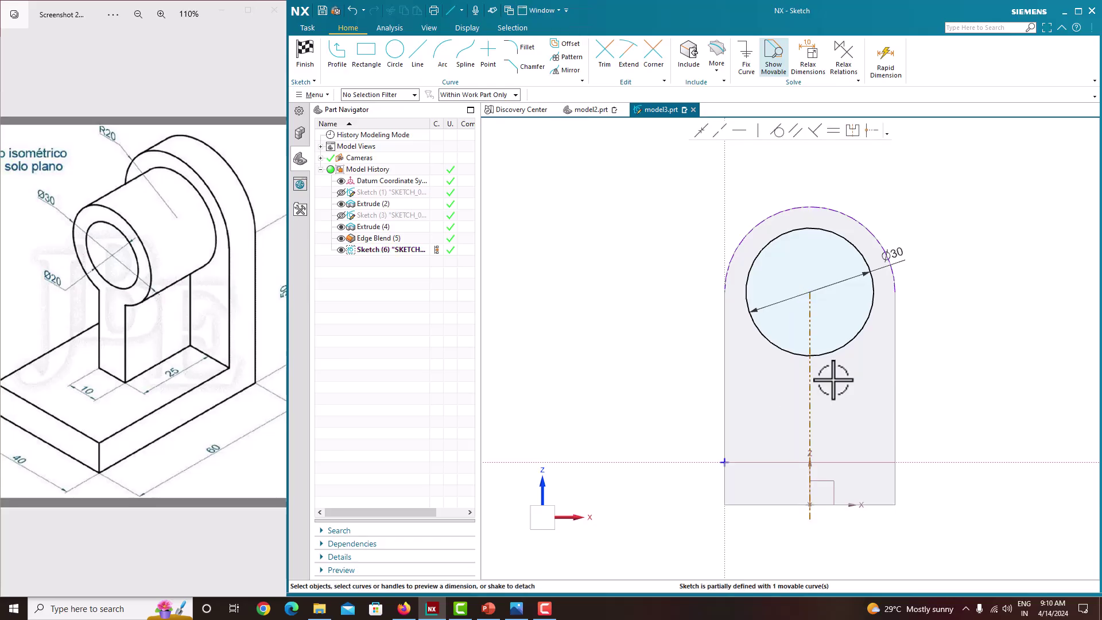
pyautogui.click(812, 407)
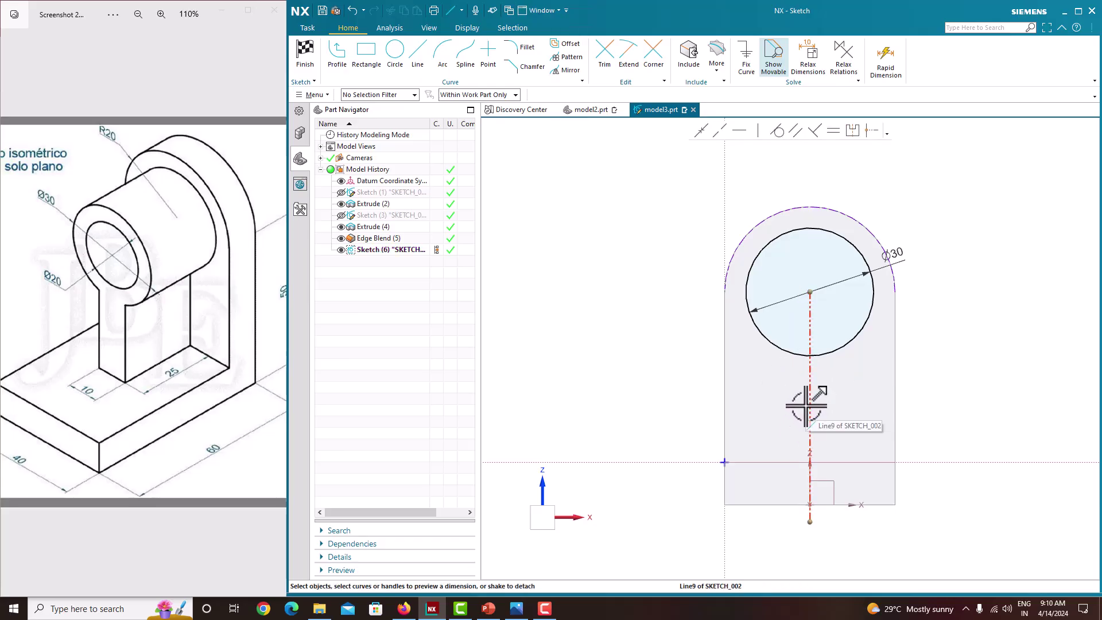
# - Draw a narrow upright rectangle across the reference line, from just inside the circle's lower edge down to the horizontal sketch axis
pyautogui.click(369, 60)
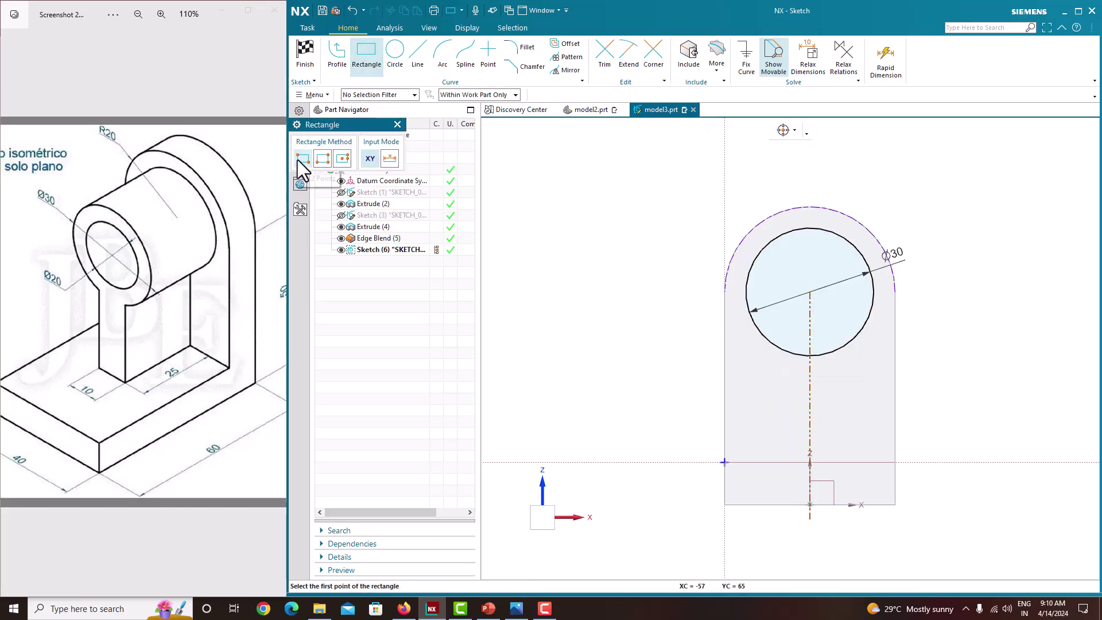
pyautogui.click(787, 352)
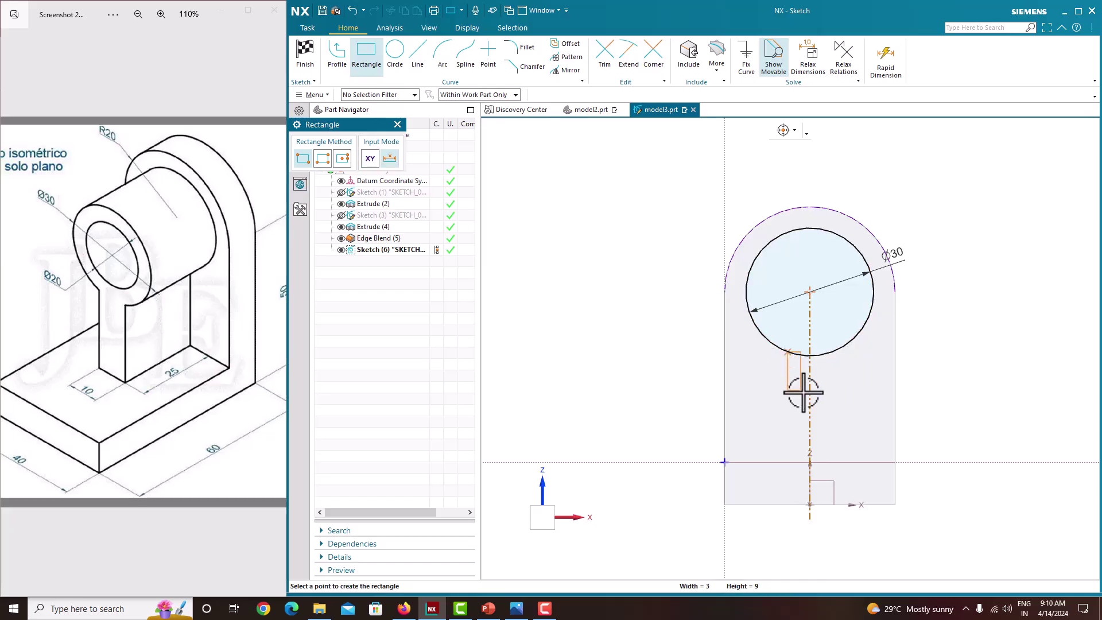
pyautogui.click(829, 462)
pyautogui.press('Escape')
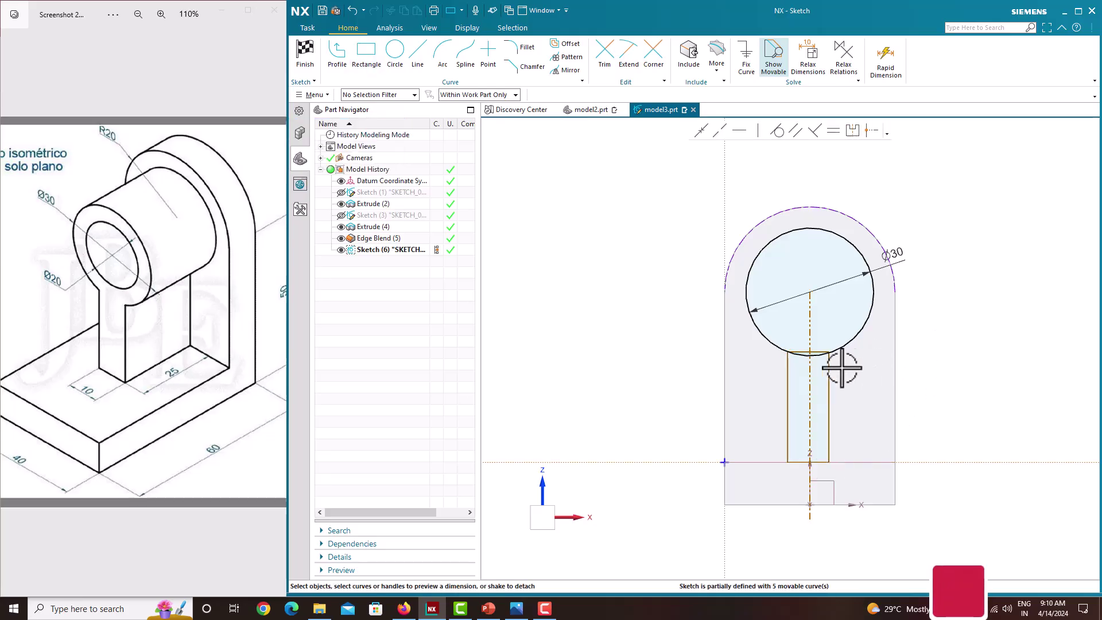
# - Make the rectangle's two lower corner points symmetric about the vertical reference line
pyautogui.scroll(4, 809, 405)
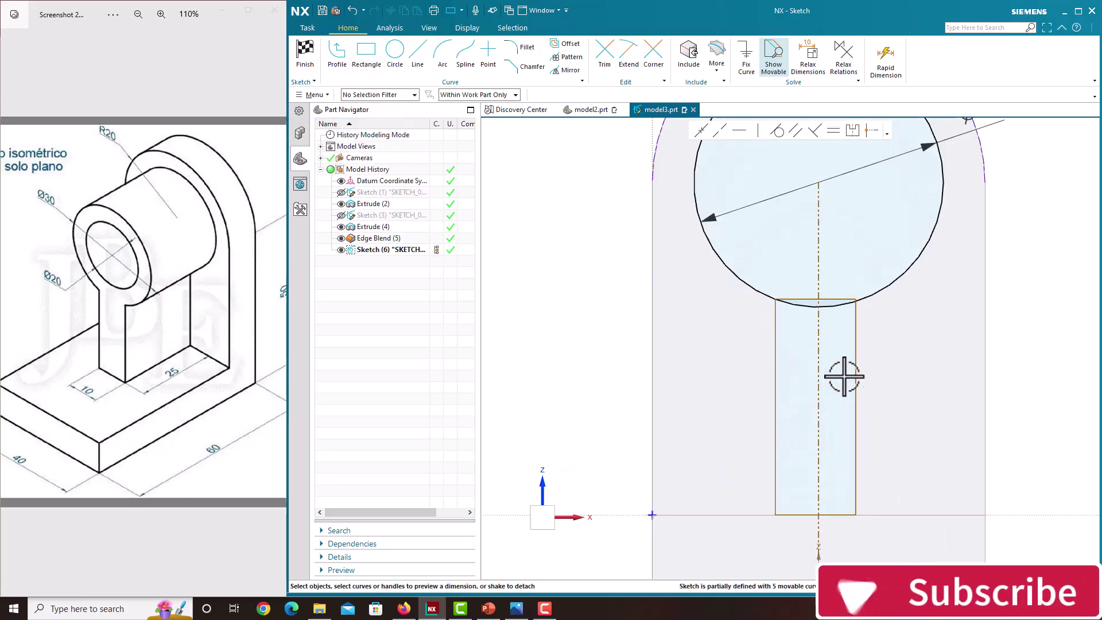
pyautogui.scroll(-3, 841, 405)
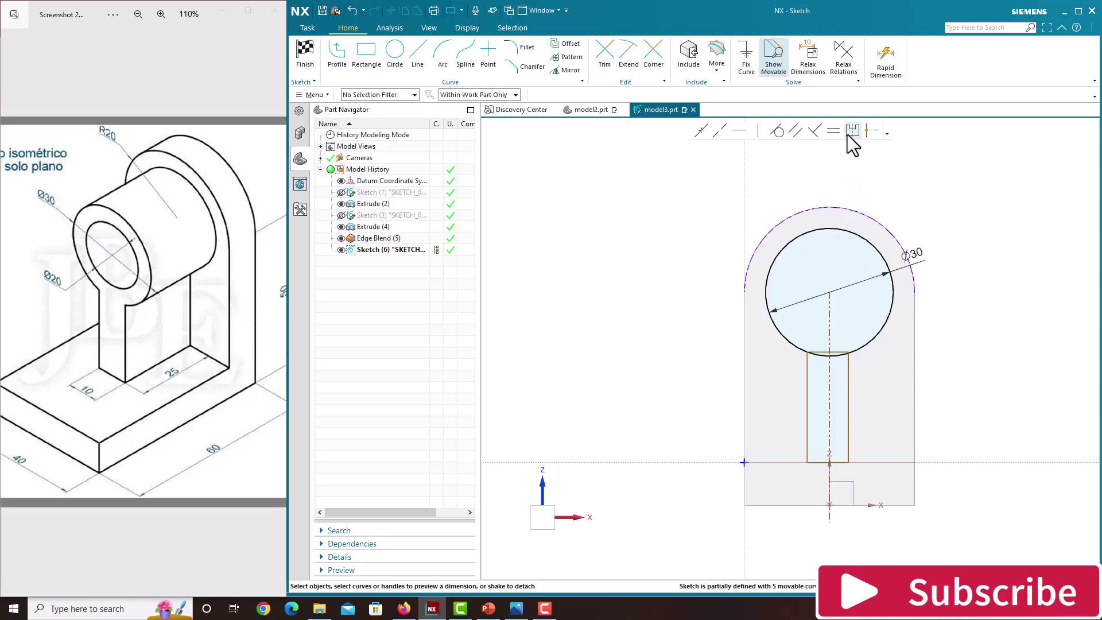
pyautogui.click(849, 135)
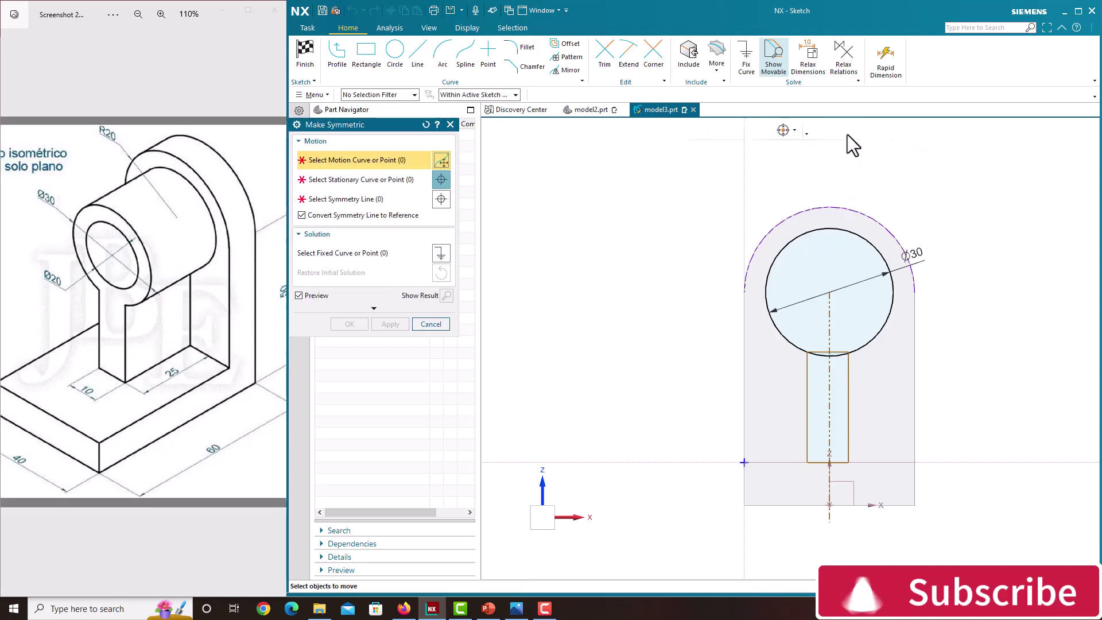
pyautogui.click(808, 462)
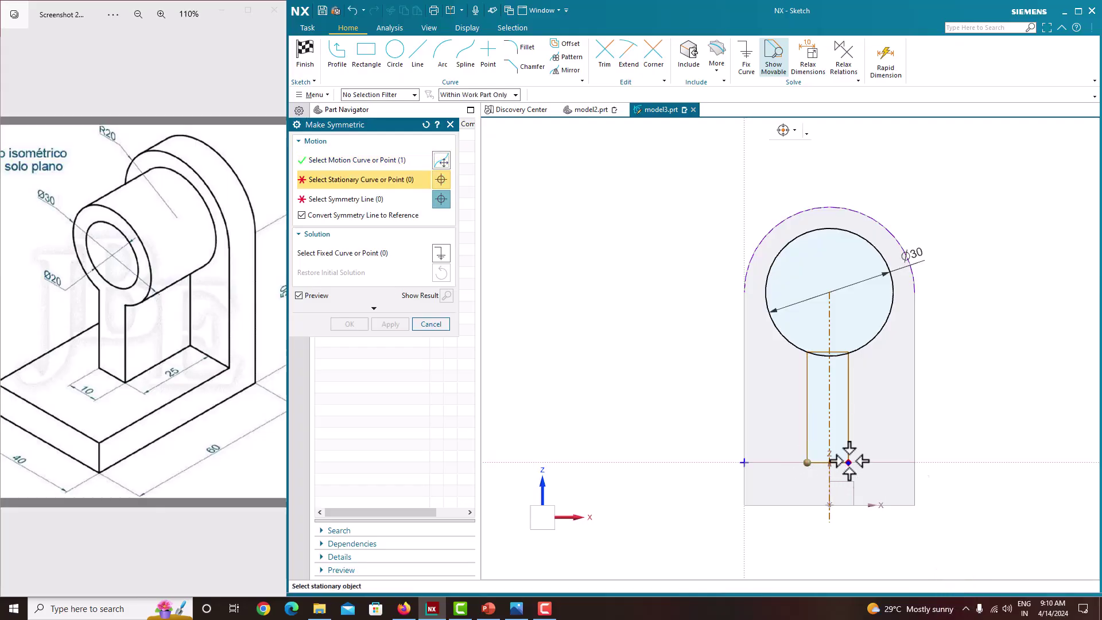
pyautogui.click(848, 462)
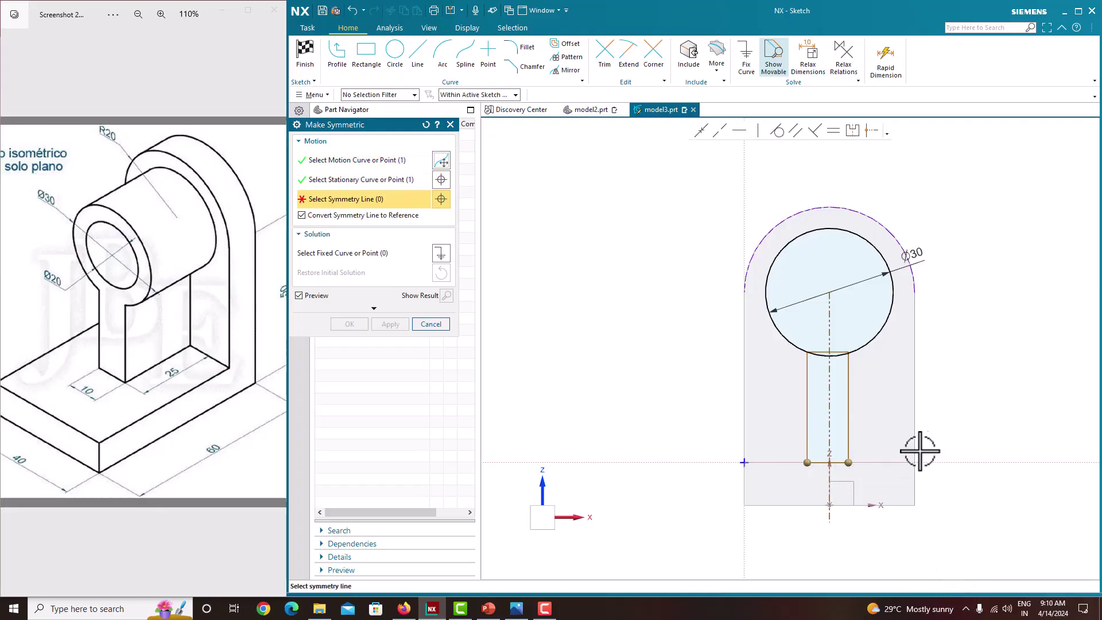
pyautogui.click(829, 385)
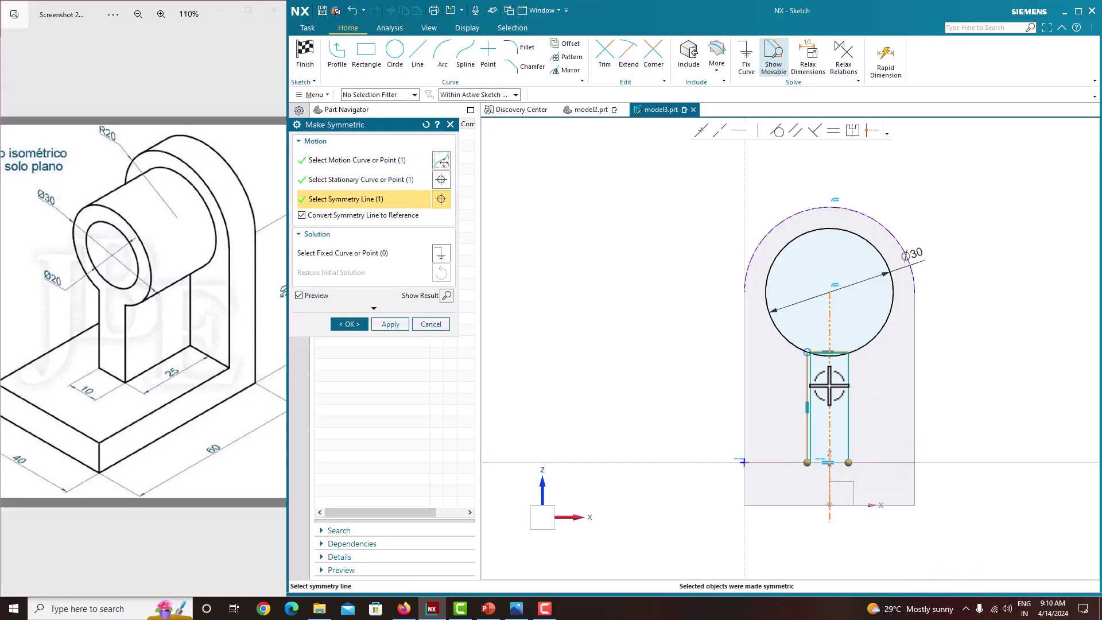
pyautogui.click(362, 325)
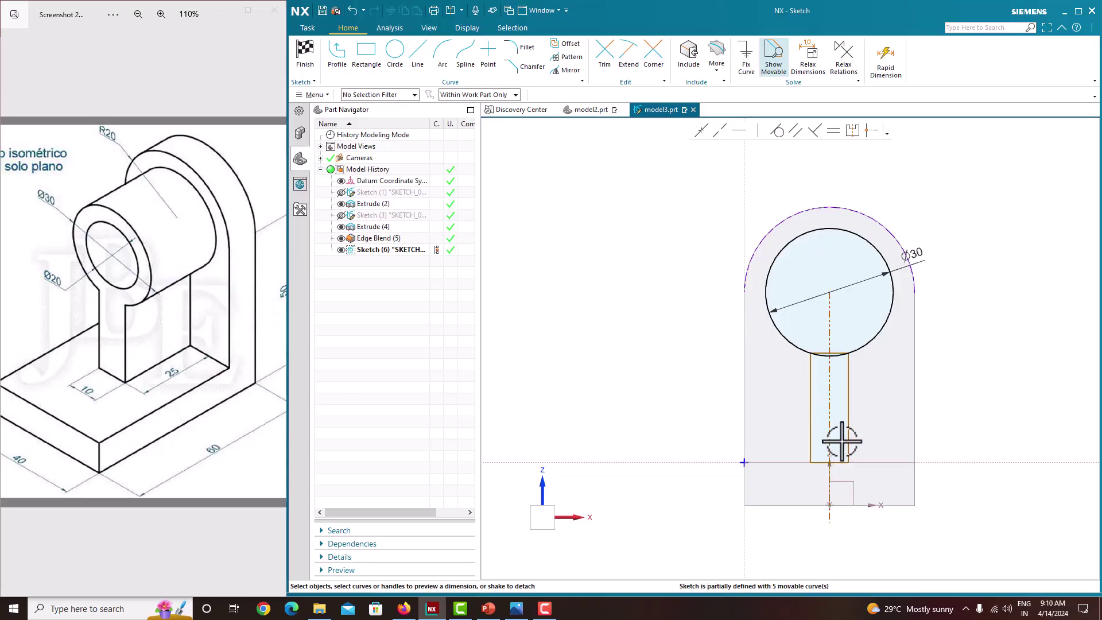
# - Dimension the rectangle's width along its lower edge as 10 mm
pyautogui.moveTo(840, 462); pyautogui.dragTo(834, 488)
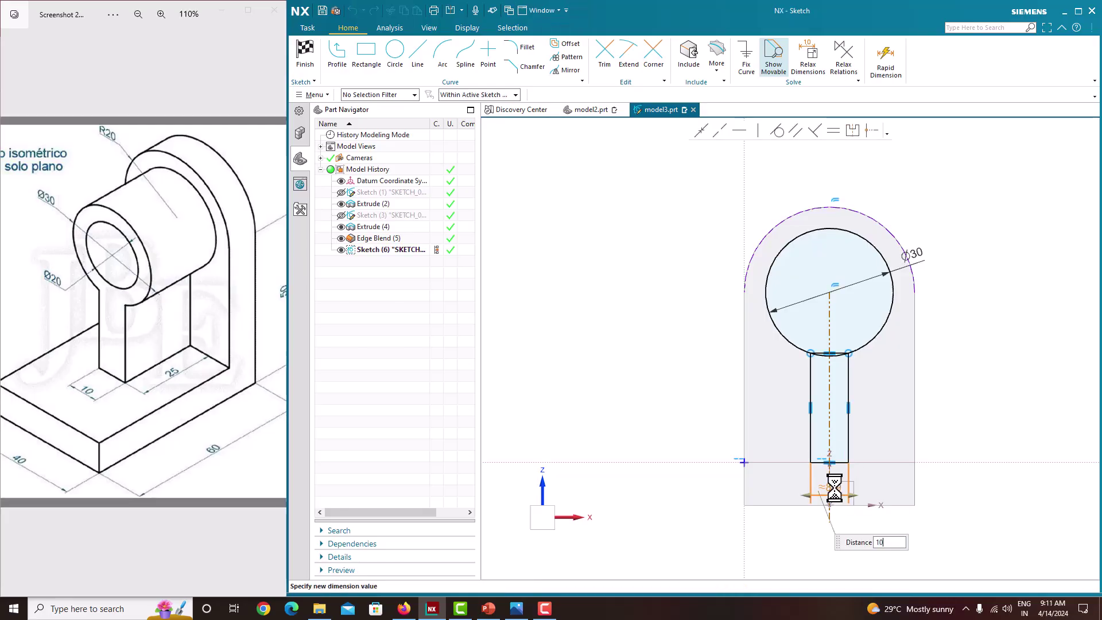
pyautogui.press('Return')
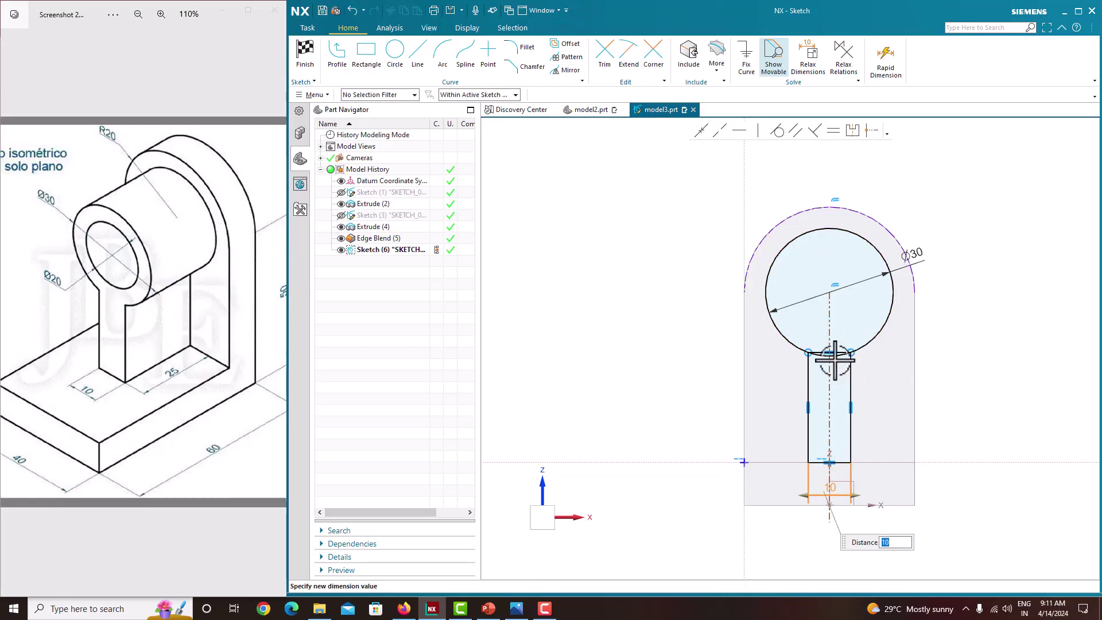
pyautogui.scroll(4, 834, 360)
pyautogui.press('Escape')
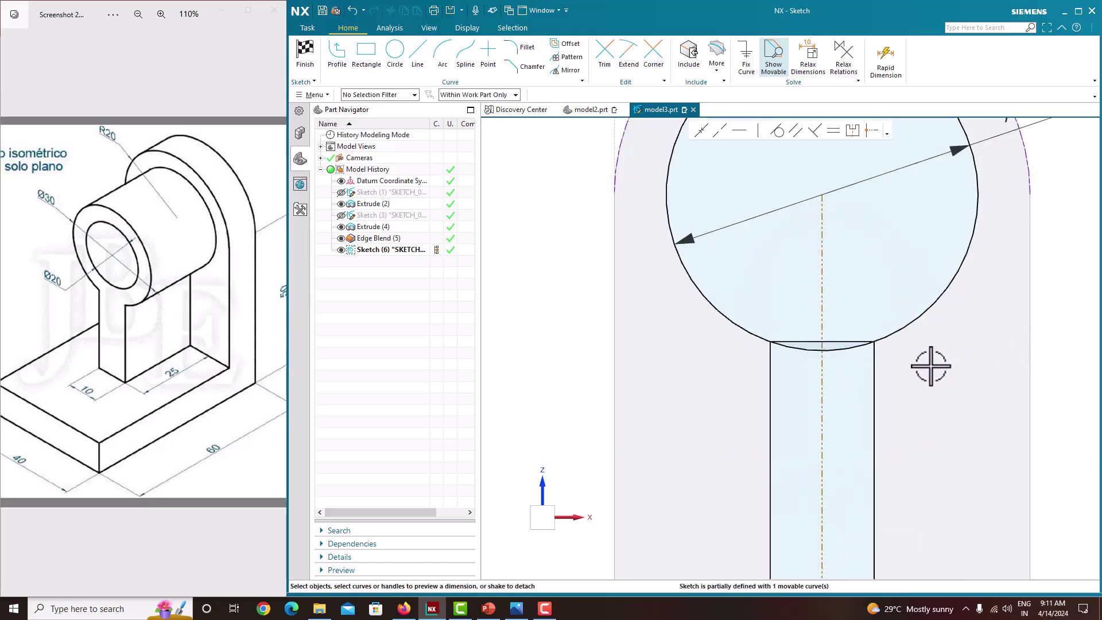
# - Trim the rectangle's top edge and the circle's arc between its sides to form one keyhole profile, and finish the sketch
pyautogui.scroll(-2, 806, 363)
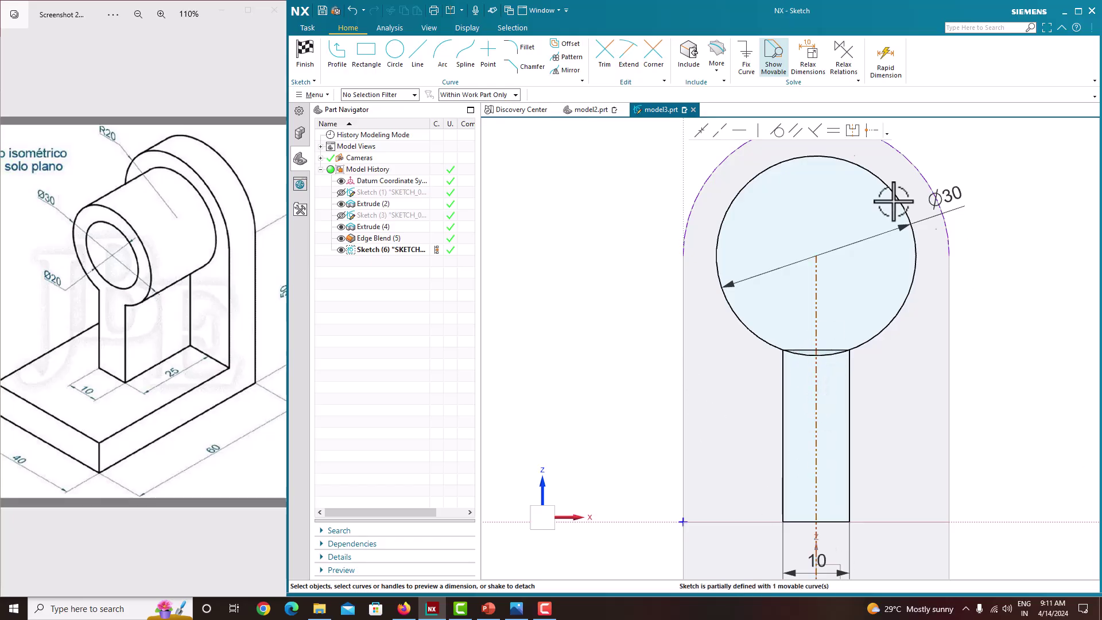
pyautogui.click(609, 68)
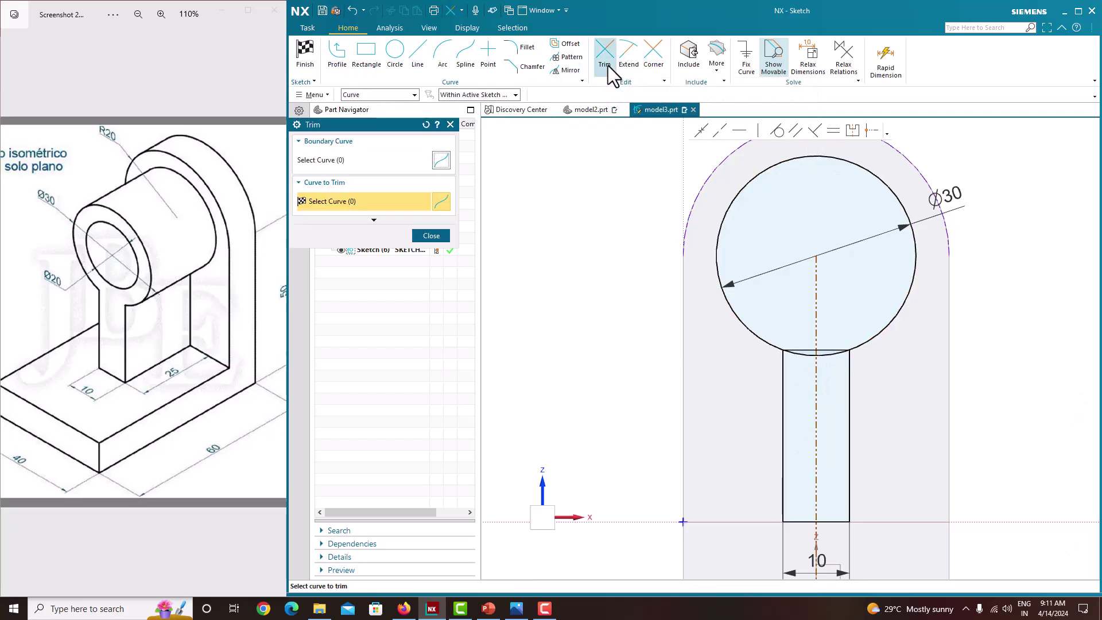
pyautogui.click(801, 349)
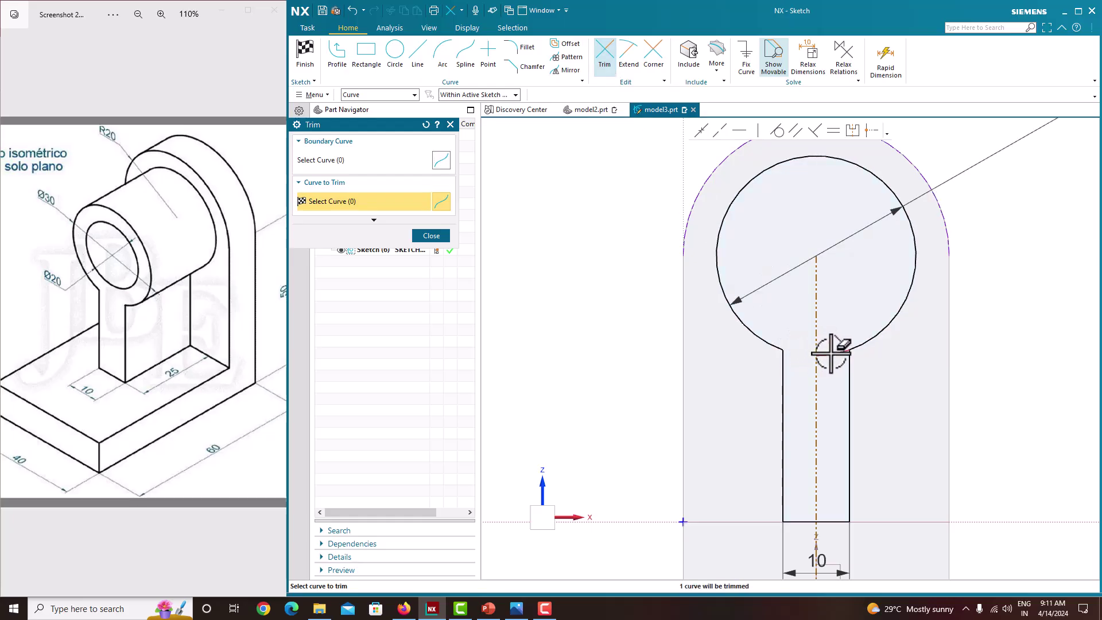
pyautogui.click(832, 353)
pyautogui.click(431, 236)
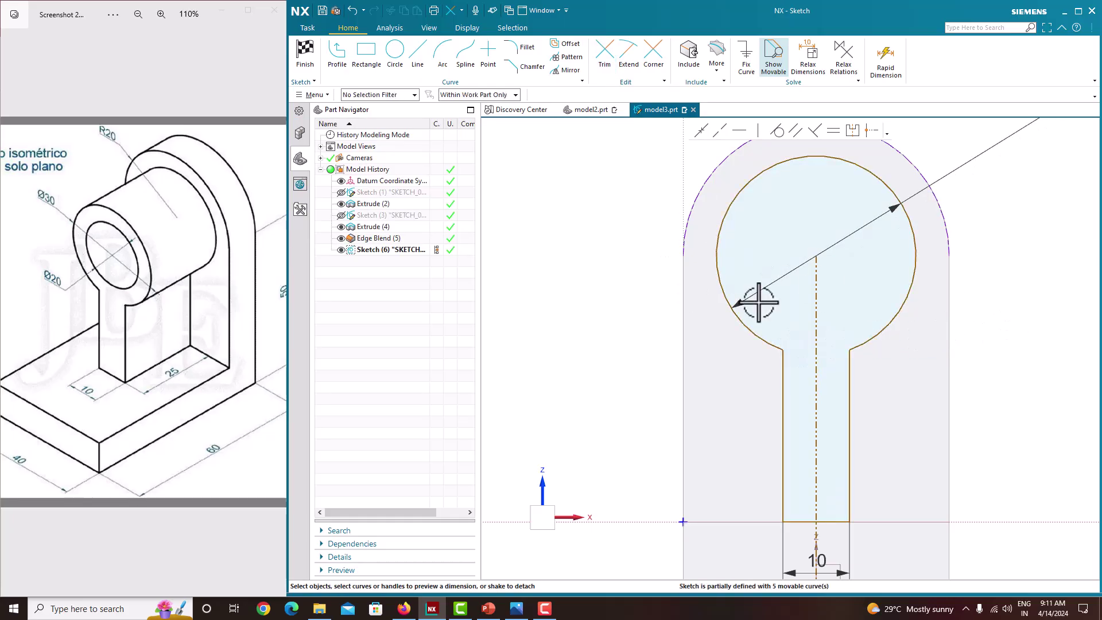
pyautogui.rightClick(993, 291)
pyautogui.click(1000, 301)
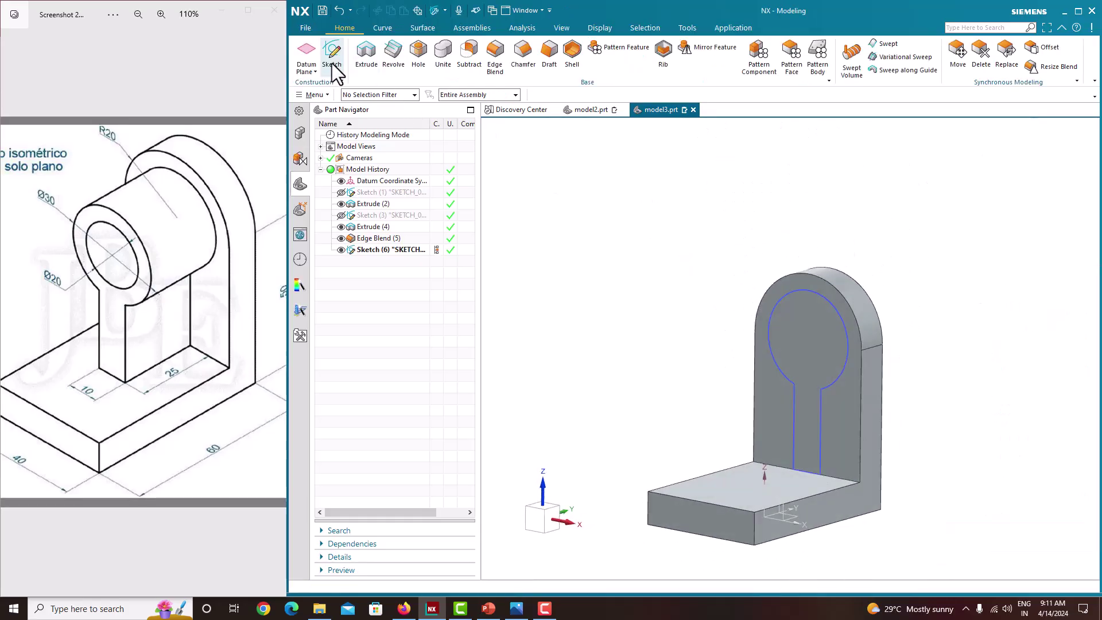
# - Extrude the keyhole profile 25 mm outward from the upright plate and unite it with the bracket body
pyautogui.click(360, 64)
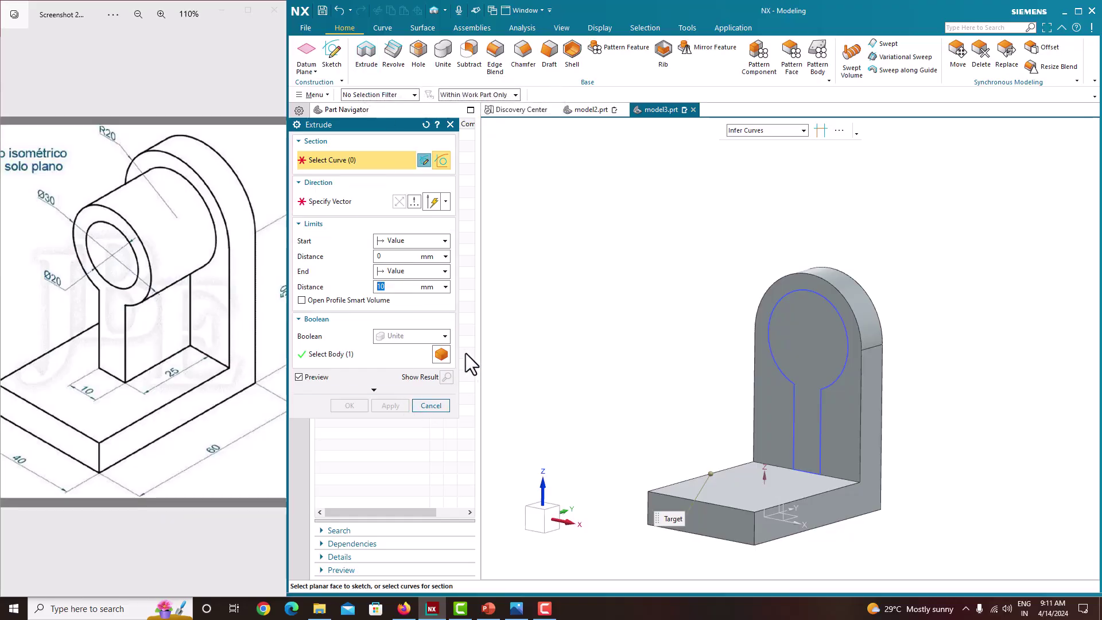
pyautogui.click(450, 124)
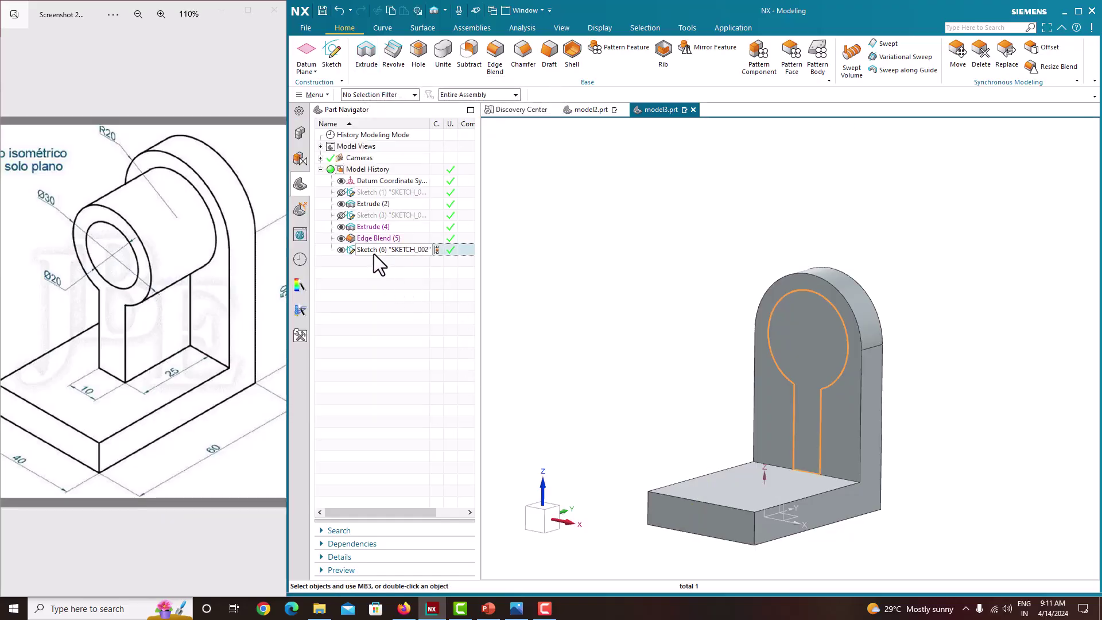
pyautogui.click(373, 254)
pyautogui.click(364, 59)
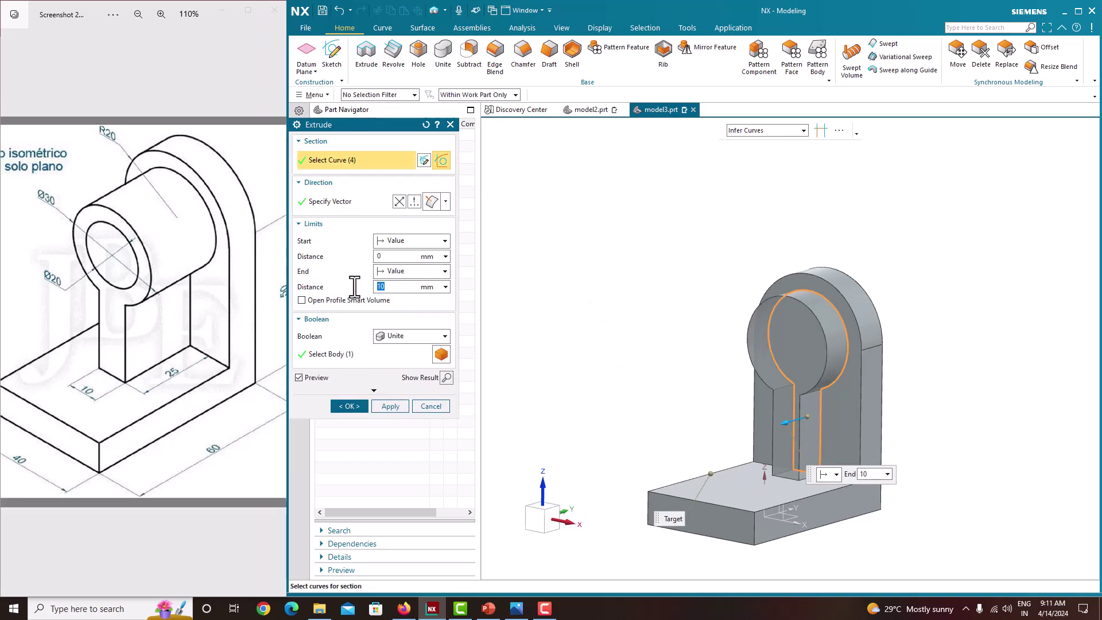
pyautogui.press('Return')
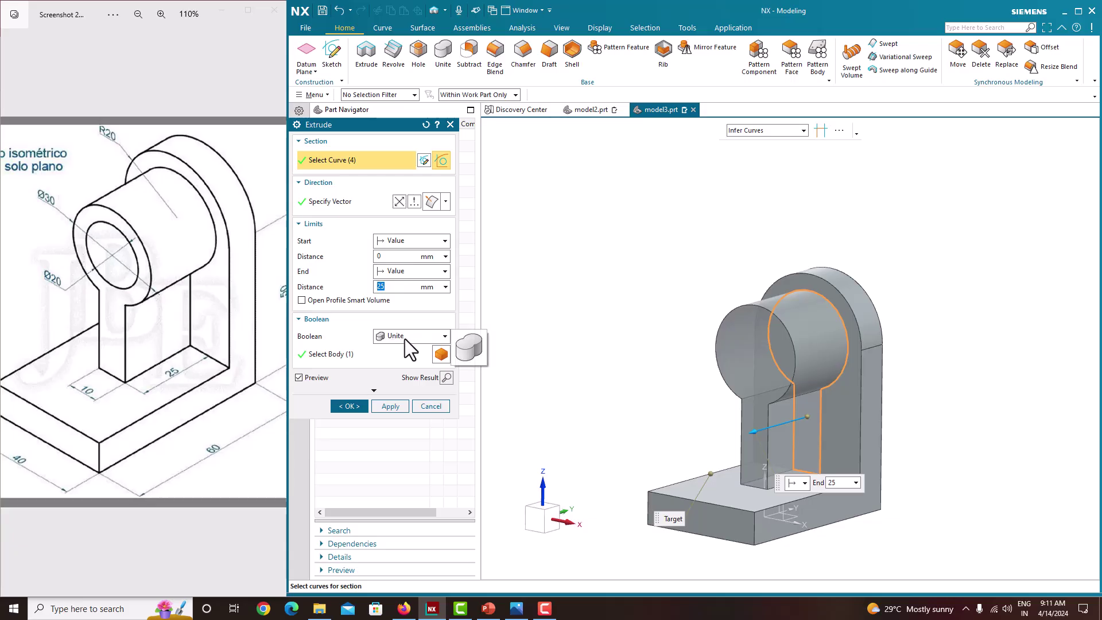
pyautogui.click(351, 406)
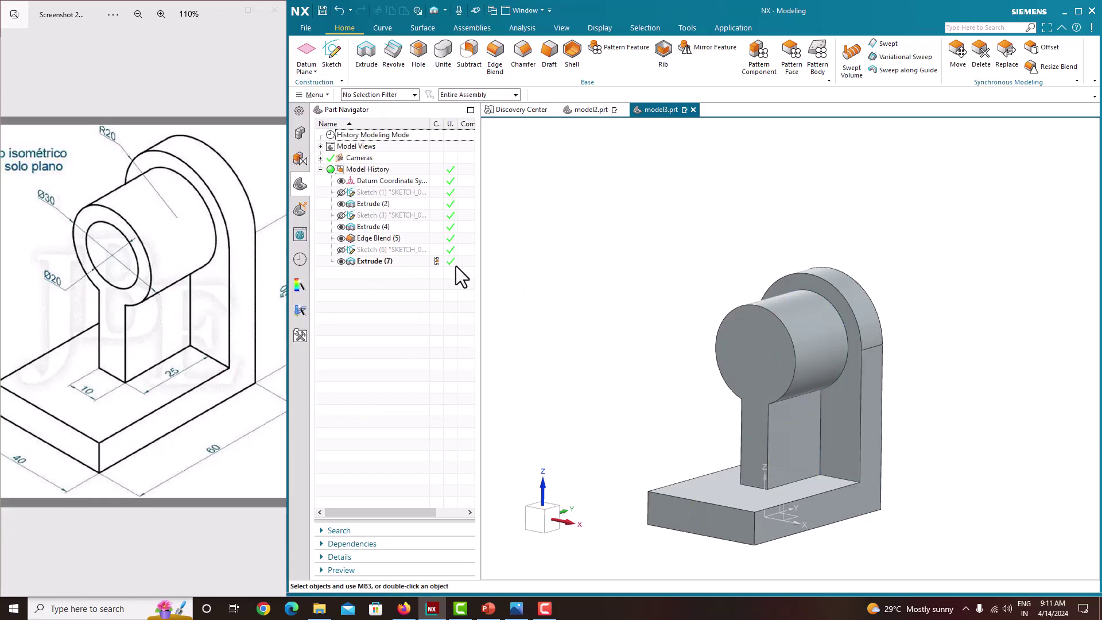
# - Cut a simple 20 mm diameter hole at the centre of the boss's front face, with the depth limit Until Next
pyautogui.moveTo(591, 276)
pyautogui.mouseDown(button='middle')
pyautogui.moveTo(627, 288)
pyautogui.moveTo(604, 285)
pyautogui.mouseUp(button='middle')
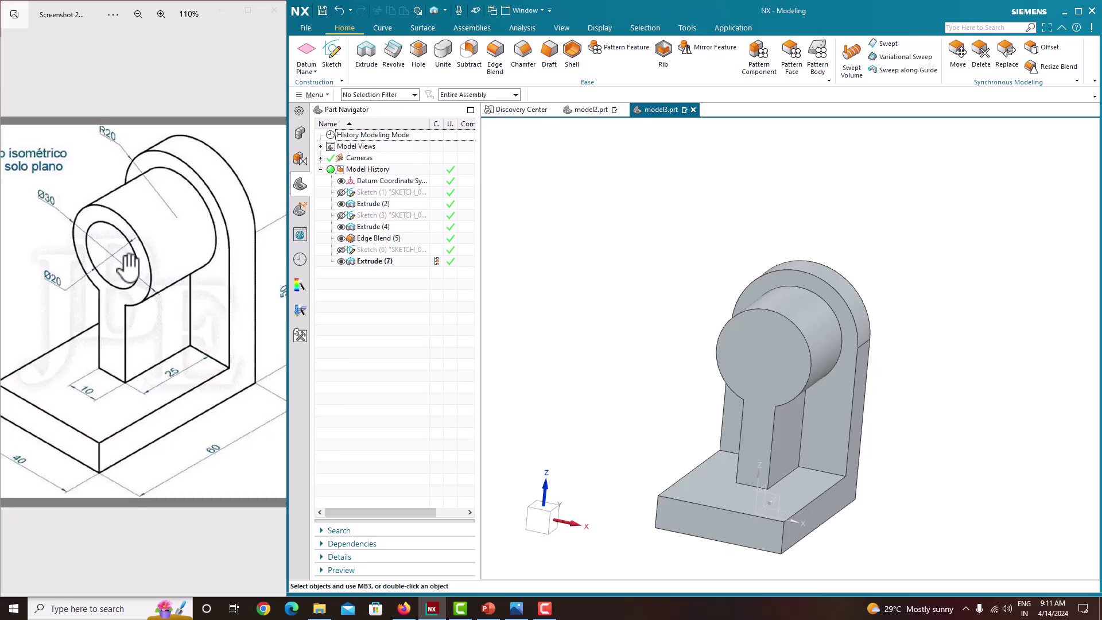
pyautogui.click(419, 54)
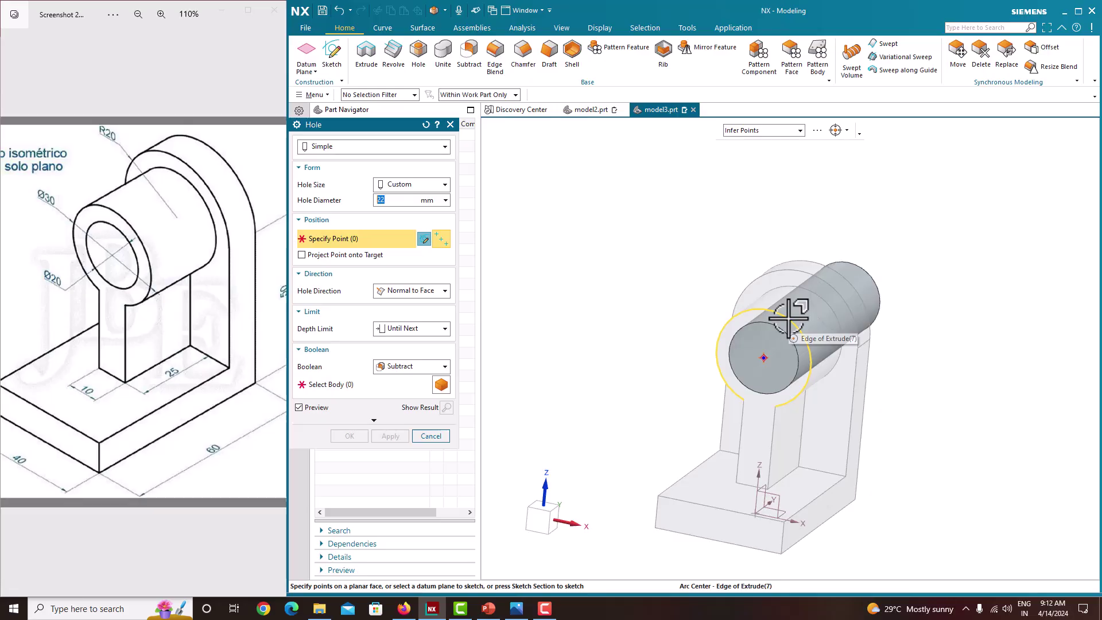
pyautogui.click(790, 316)
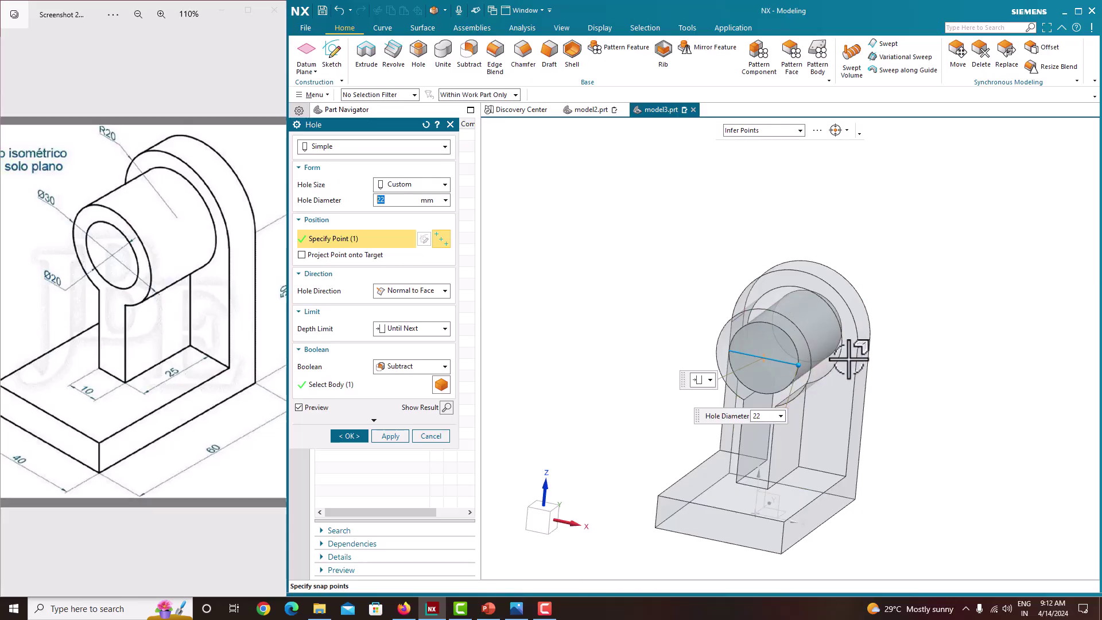
pyautogui.moveTo(848, 359); pyautogui.dragTo(839, 344, button='middle')
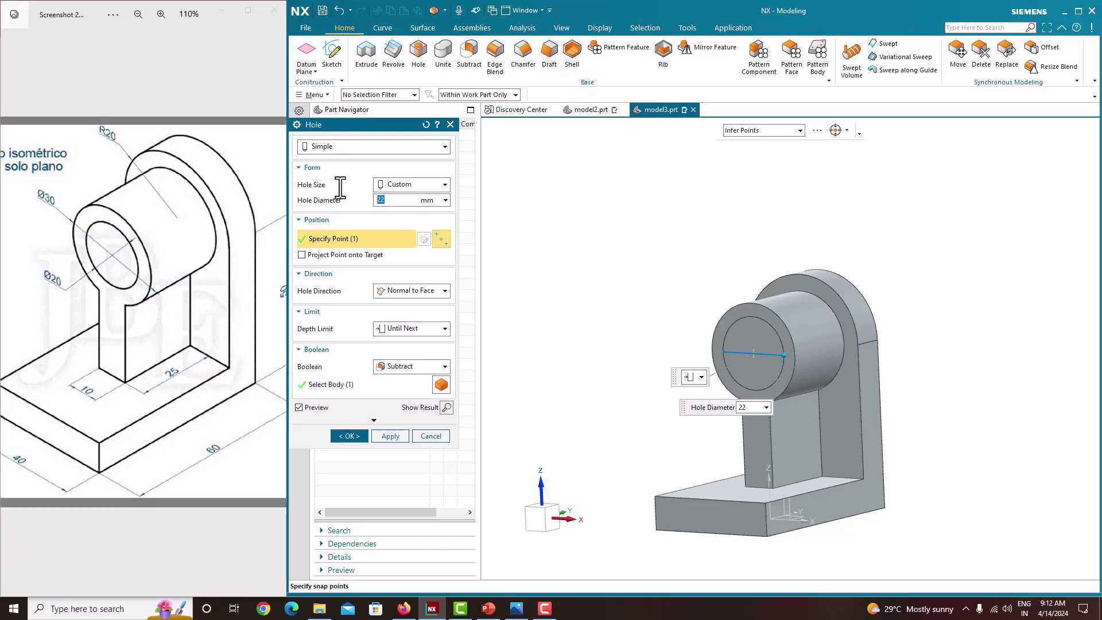
pyautogui.write('20')
pyautogui.press('Return')
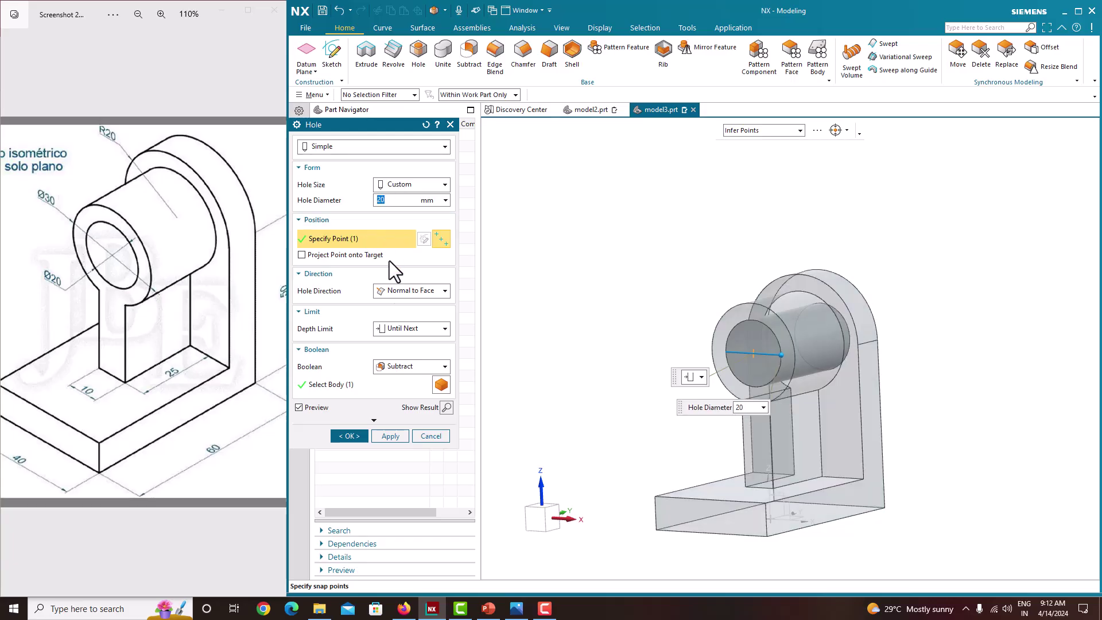
pyautogui.click(409, 328)
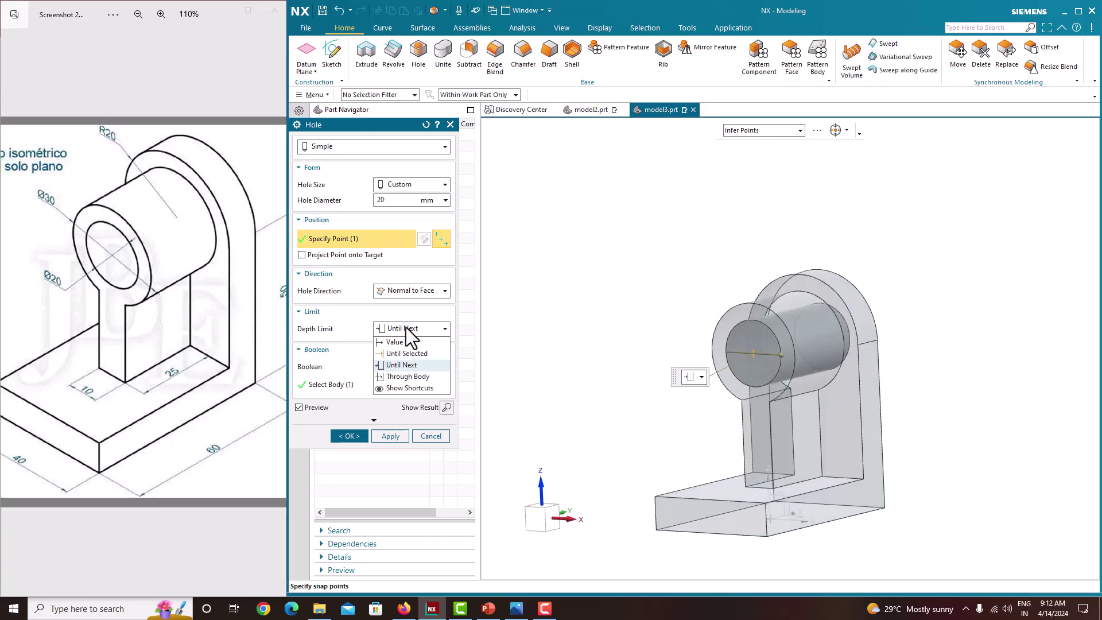
pyautogui.click(416, 366)
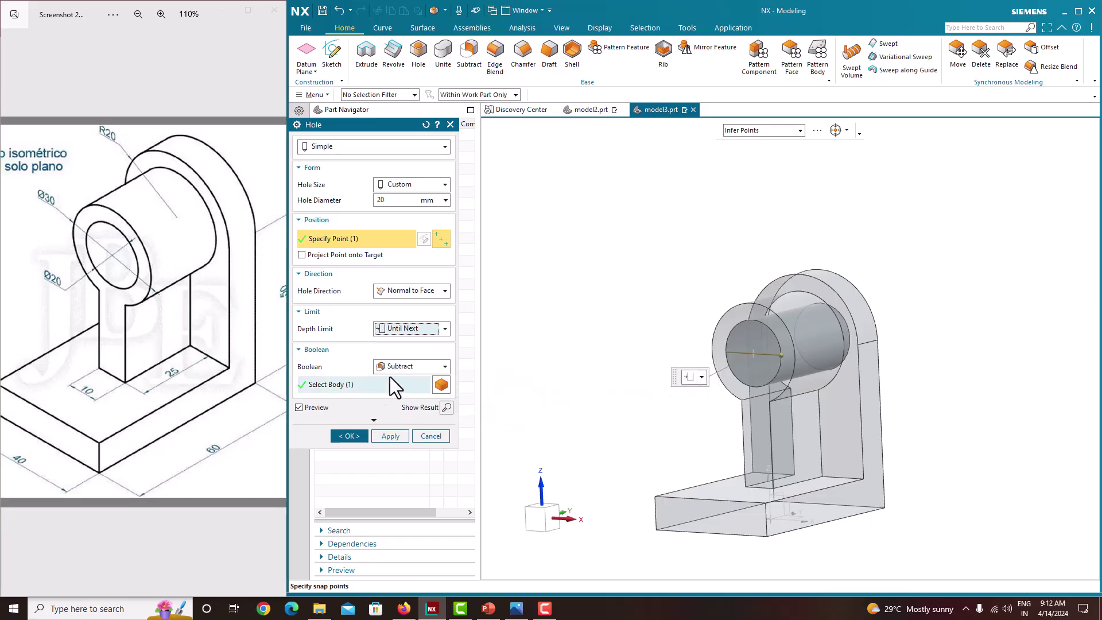
pyautogui.click(350, 436)
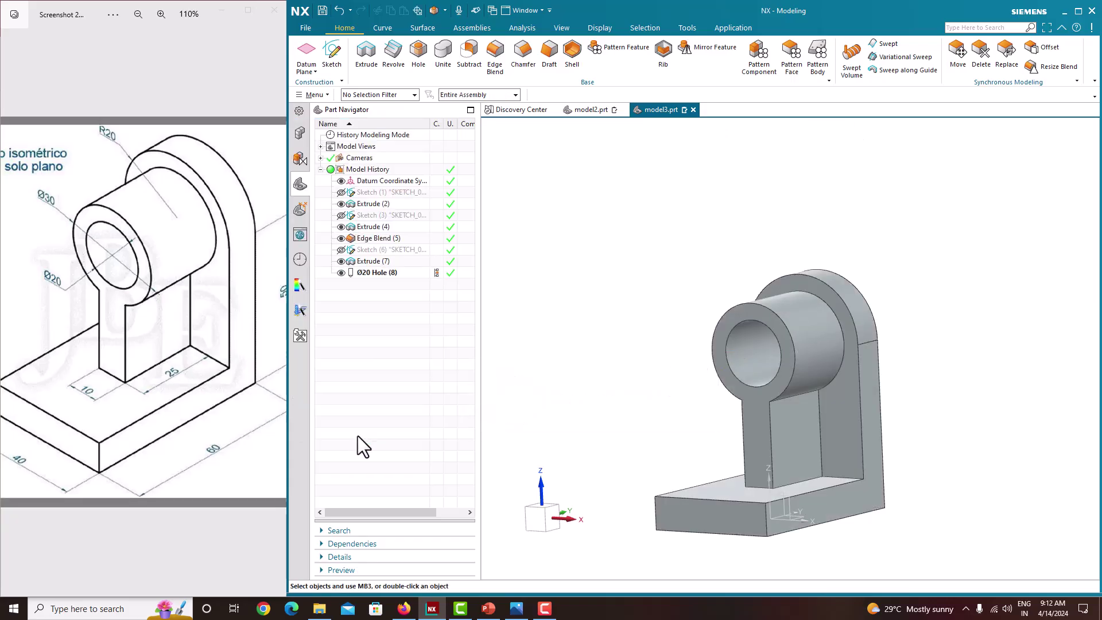
# - Orient the finished bracket to the isometric view to compare it with the reference drawing
pyautogui.moveTo(699, 308); pyautogui.dragTo(632, 396, button='middle')
pyautogui.scroll(2, 633, 424)
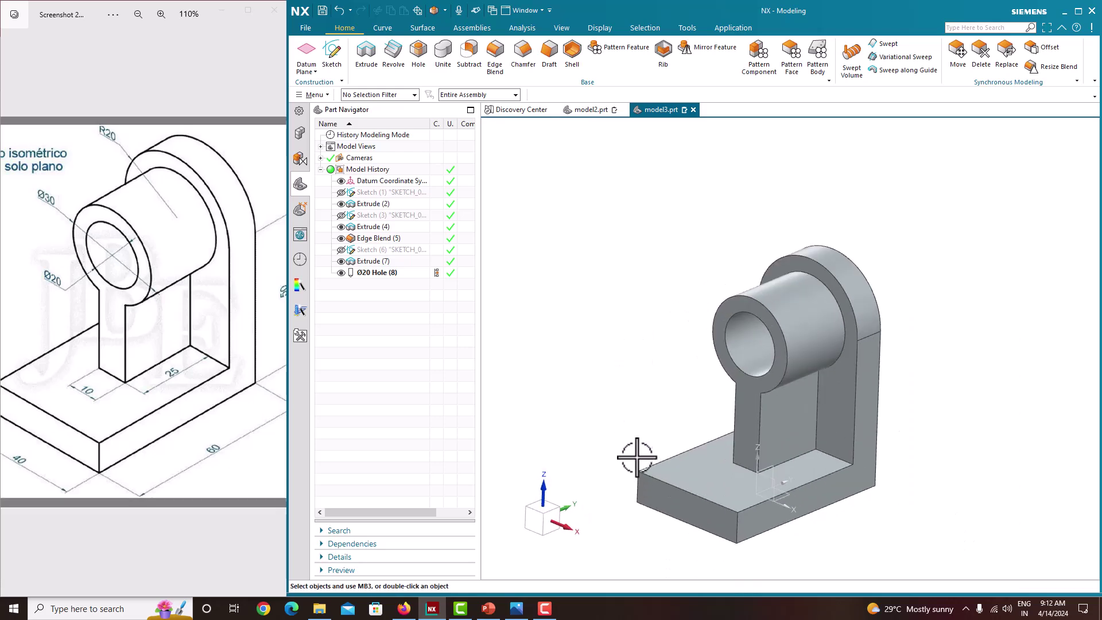
pyautogui.rightClick(635, 270)
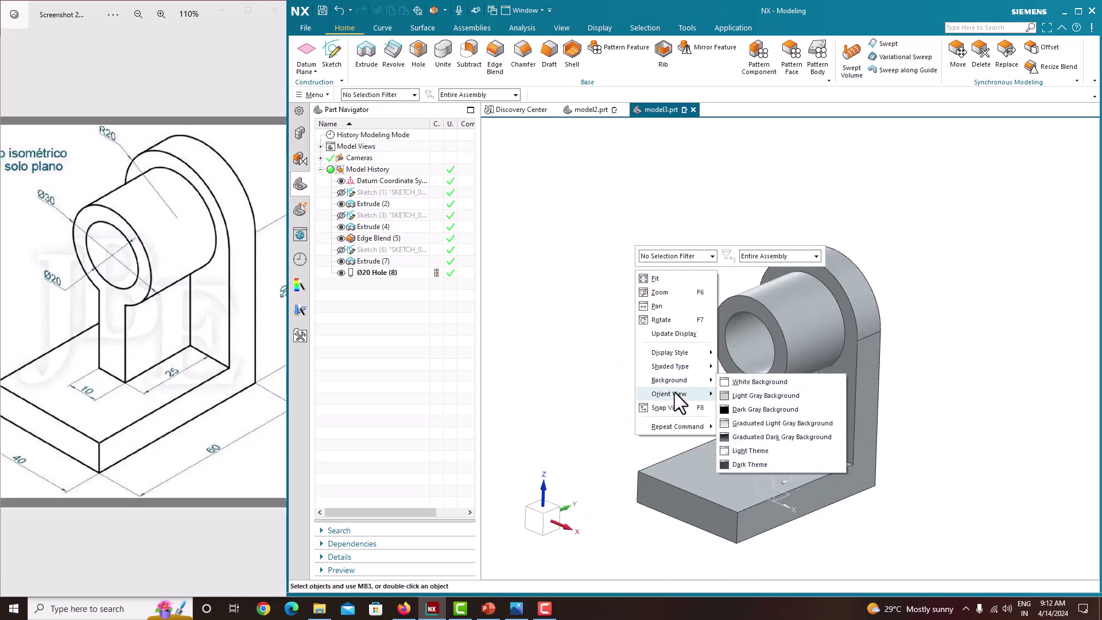
pyautogui.moveTo(680, 395)
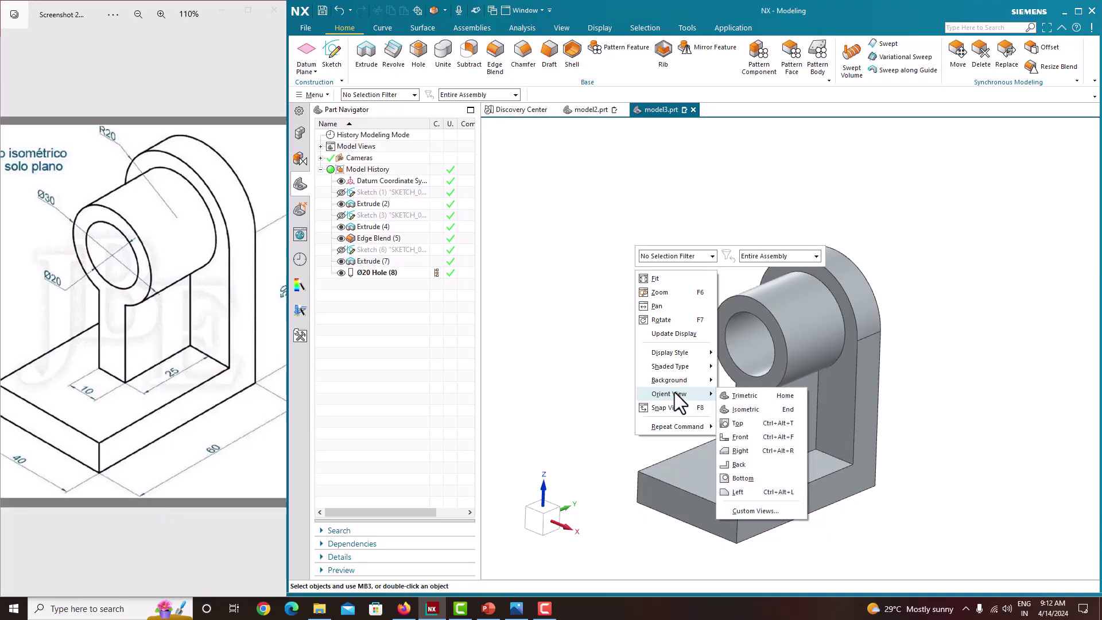
pyautogui.click(757, 408)
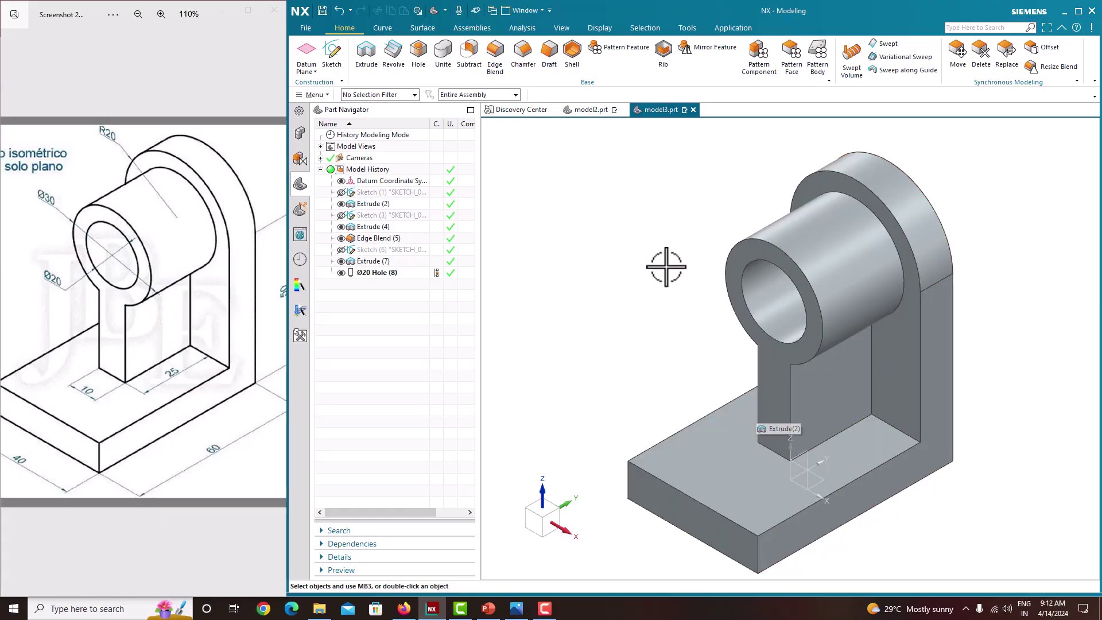